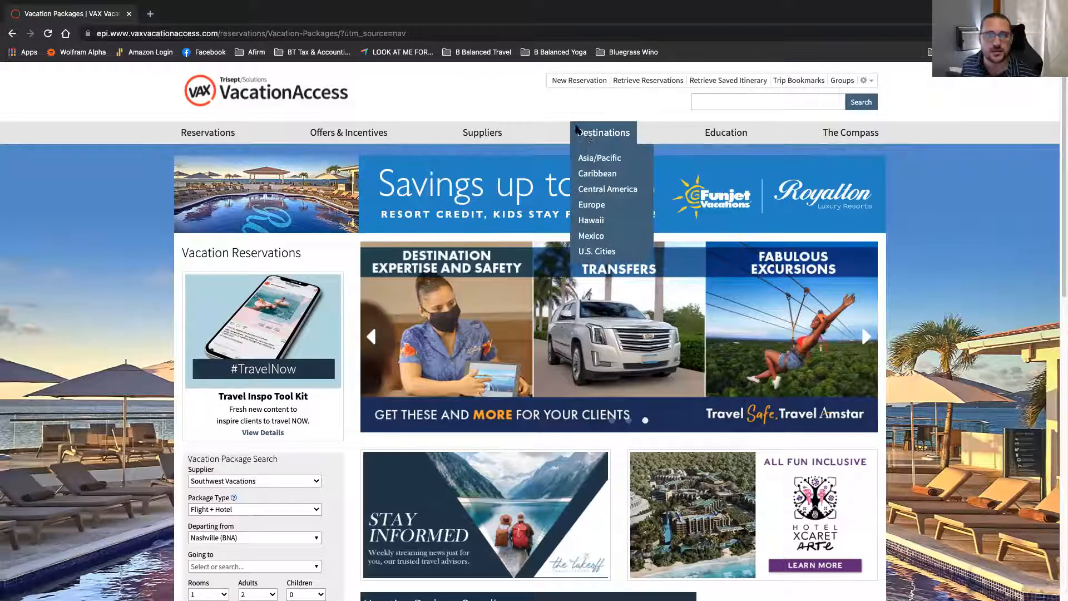
Step: Go from the Universal Parks & Resorts Vacations supplier page to the Universal Orlando Resort showcase
mouse_move(485, 133)
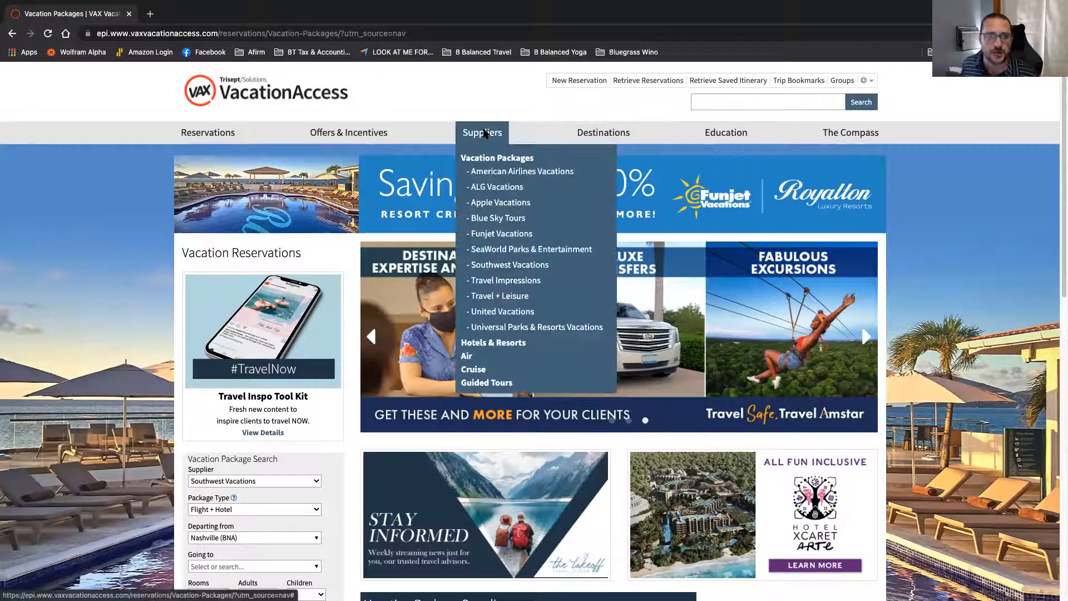
left_click(533, 329)
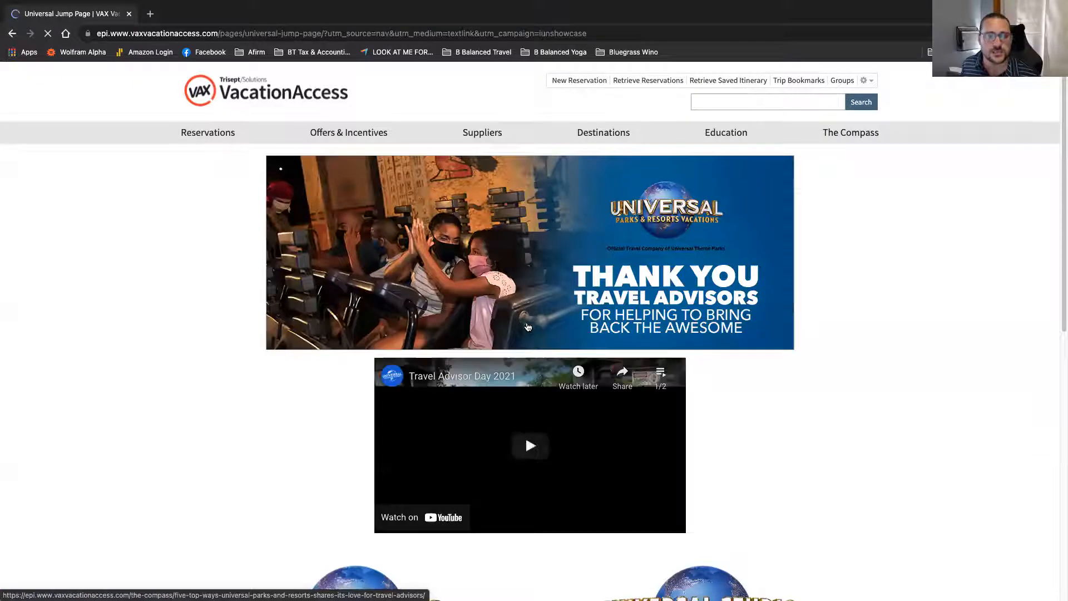
scroll(274, 274, "down", 2)
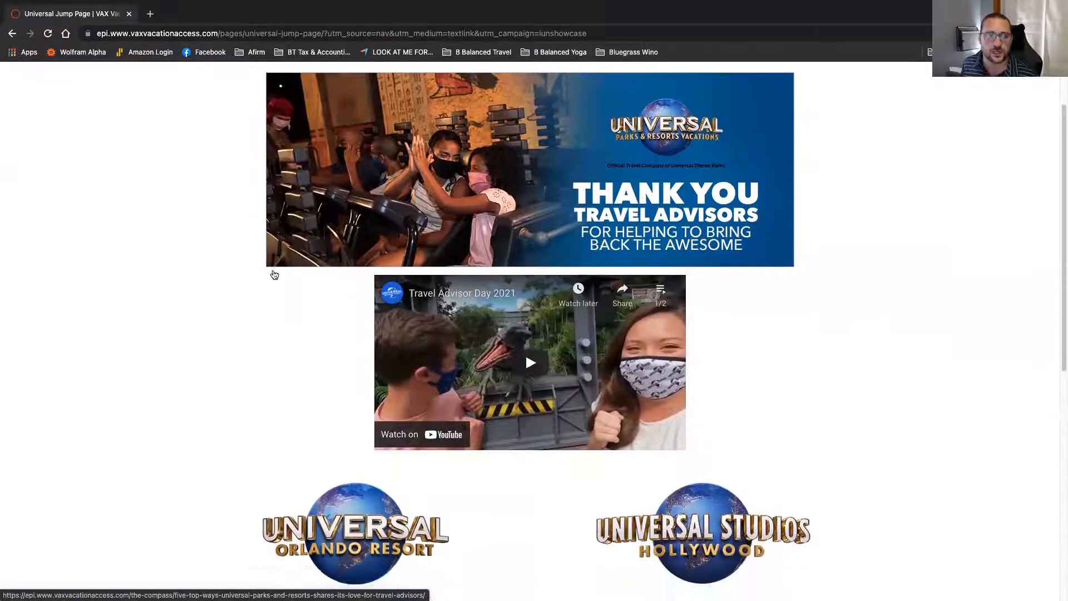
scroll(275, 275, "down", 5)
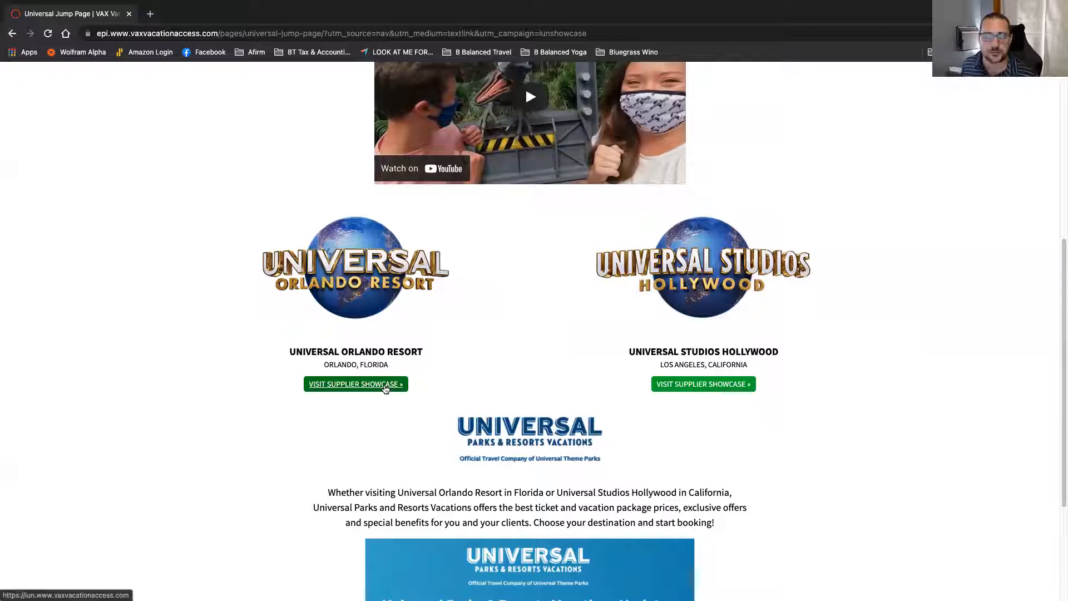
left_click(386, 389)
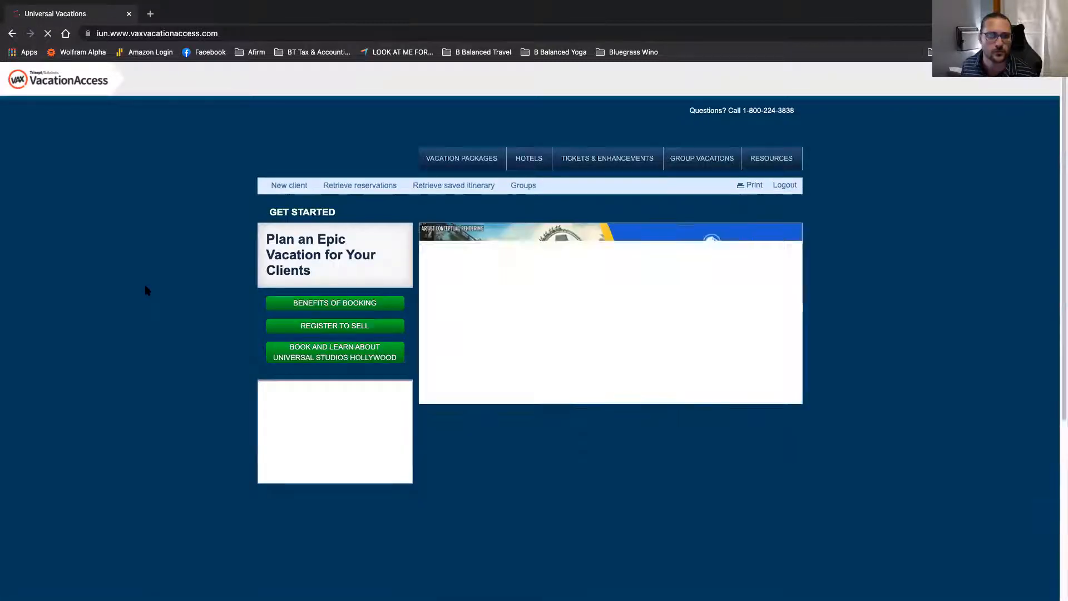
Step: Browse the Halloween Horror Nights, $700 savings, VelociCoaster and 3 Park banners, then open Package Type
scroll(148, 292, "down", 1)
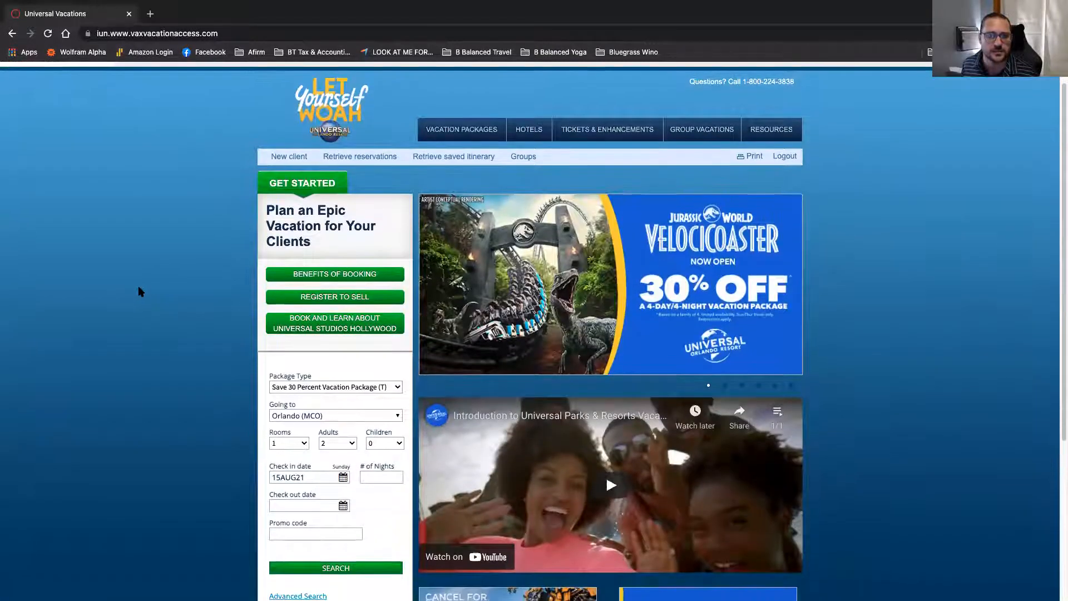
scroll(140, 292, "down", 1)
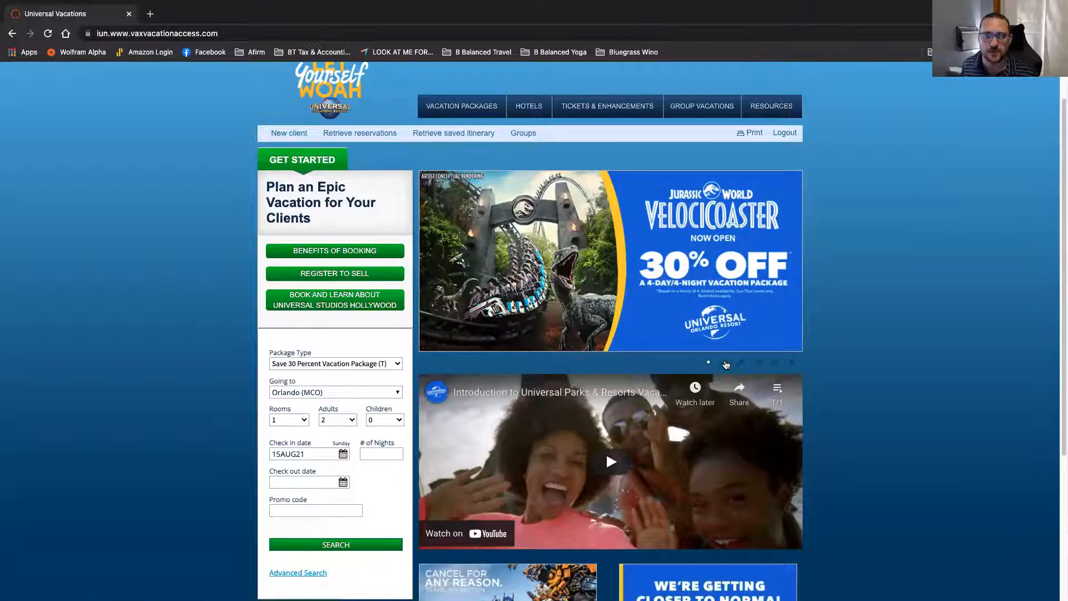
left_click(726, 363)
left_click(742, 362)
left_click(758, 363)
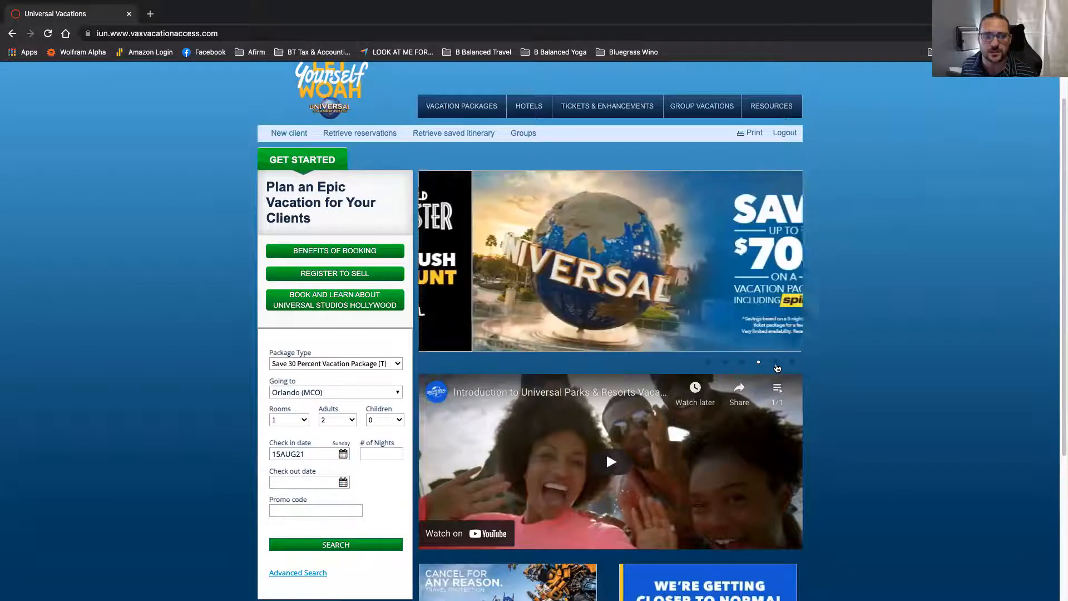
left_click(776, 363)
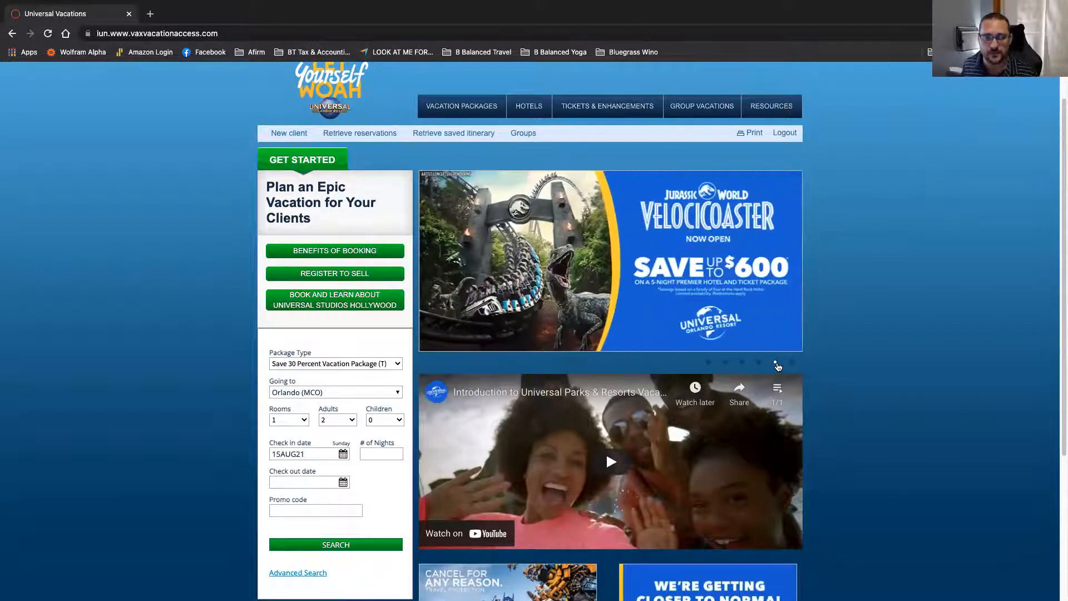
left_click(791, 363)
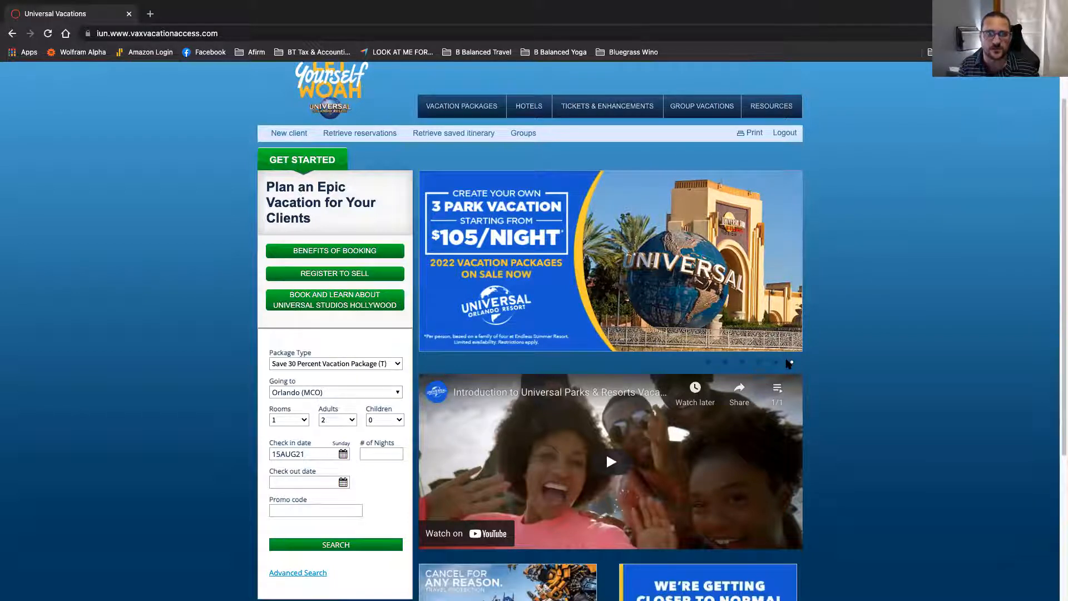
left_click(345, 363)
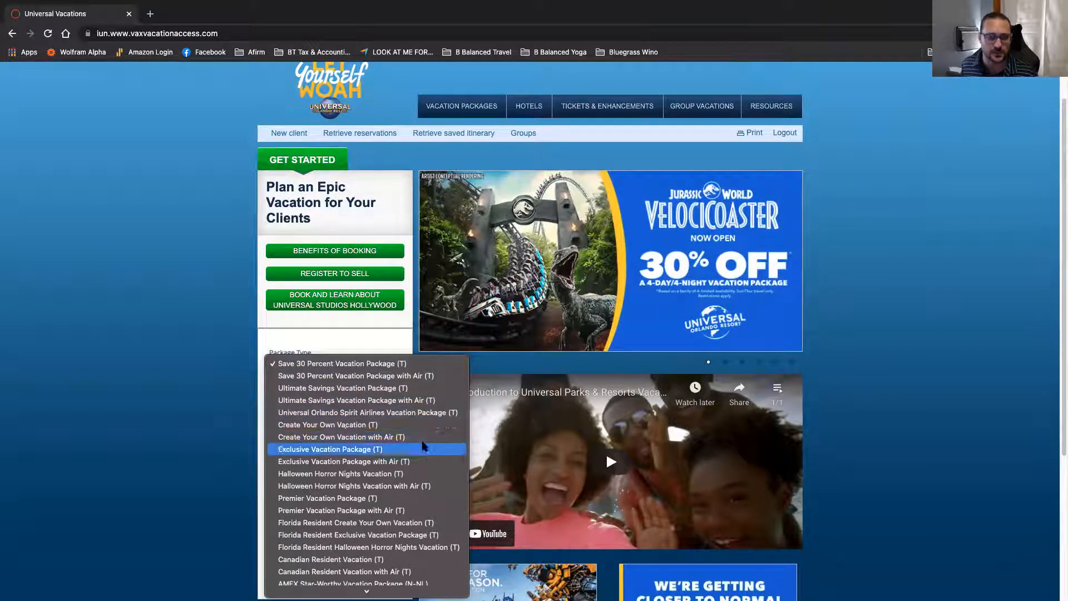
Step: Scroll the package type list and reselect Save 30 Percent Vacation Package (T)
scroll(423, 439, "down", 3)
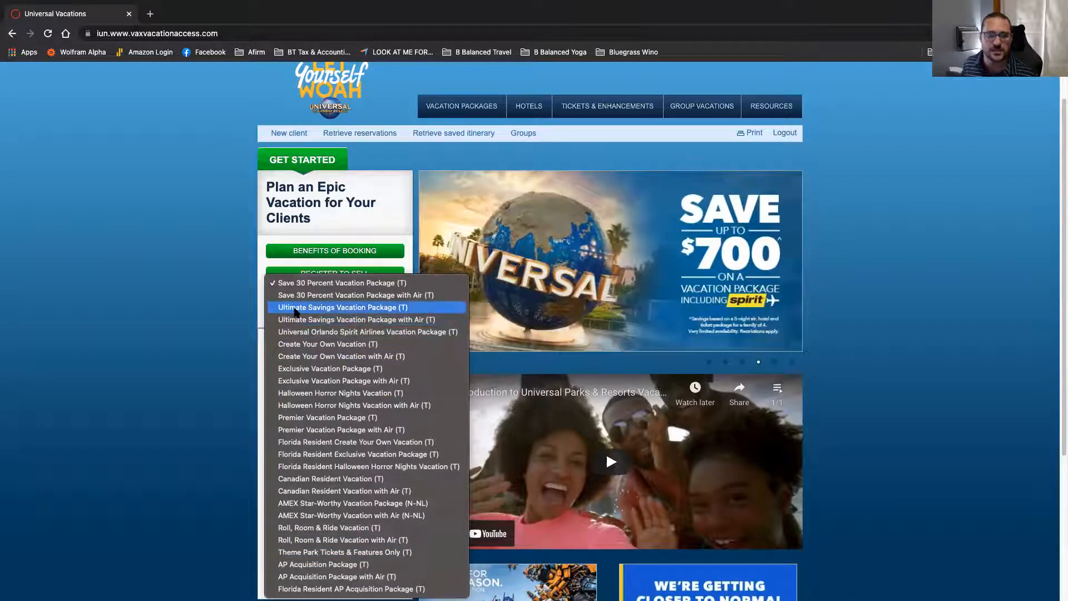
left_click(301, 284)
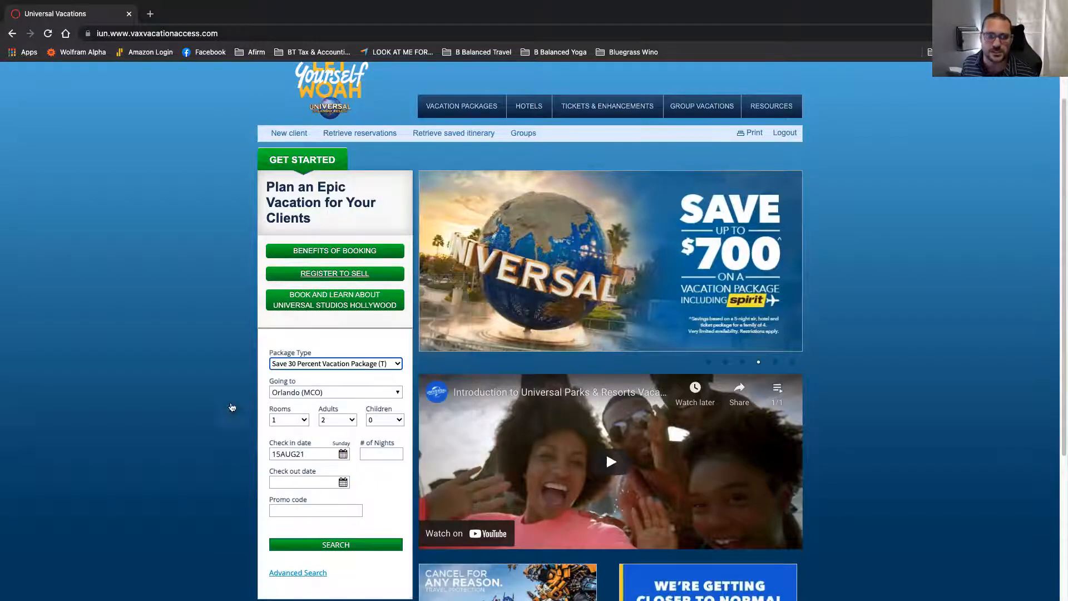
scroll(220, 384, "down", 3)
scroll(221, 387, "up", 1)
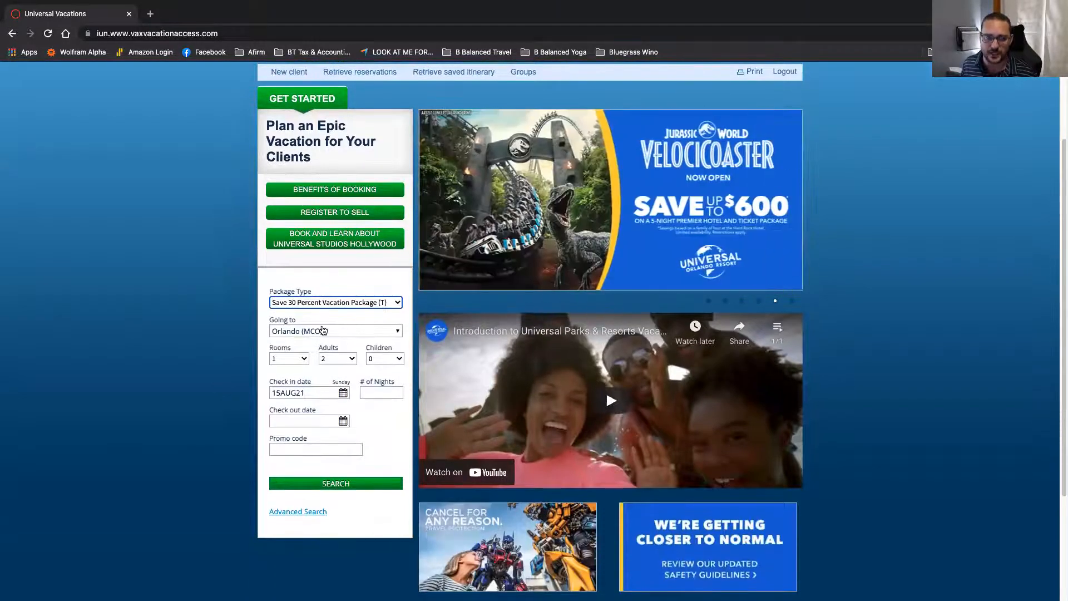
Step: Keep one room and add two children aged 6 and 8
left_click(290, 358)
left_click(322, 358)
left_click(396, 358)
left_click(377, 383)
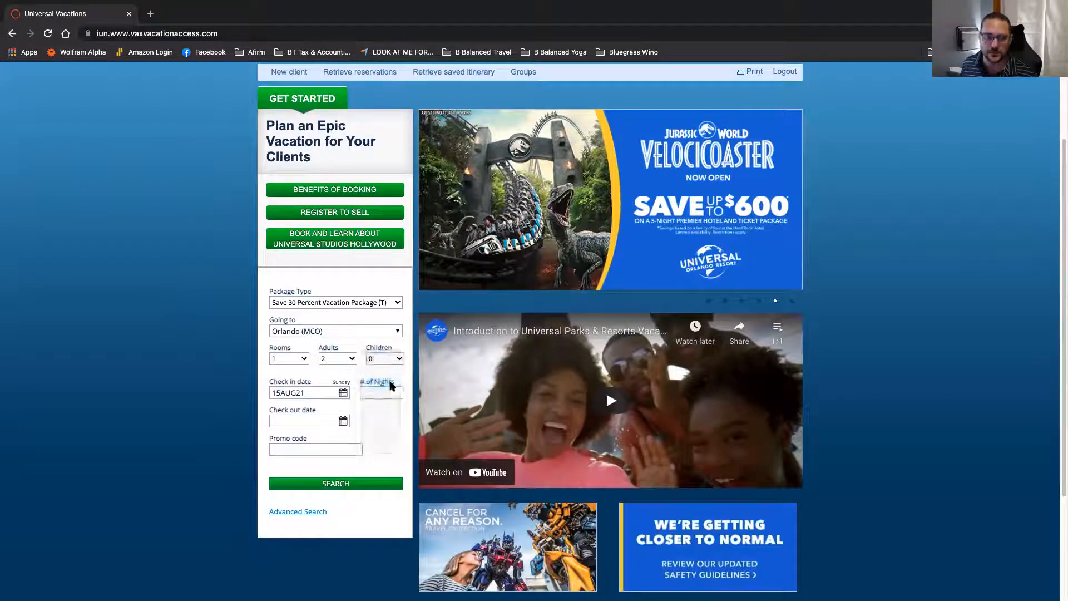
left_click(306, 421)
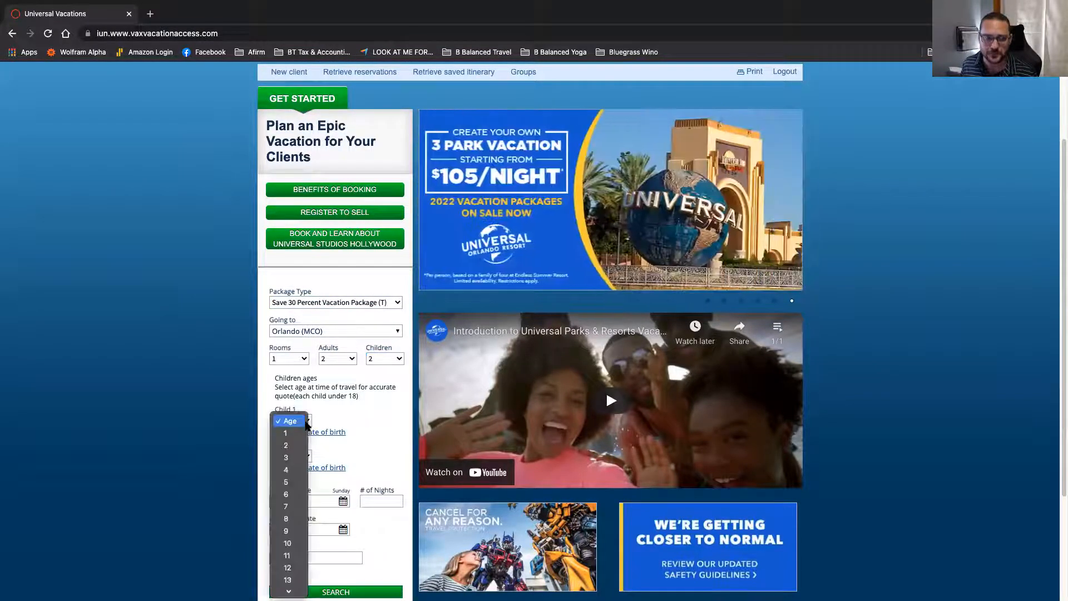
left_click(310, 470)
left_click(304, 457)
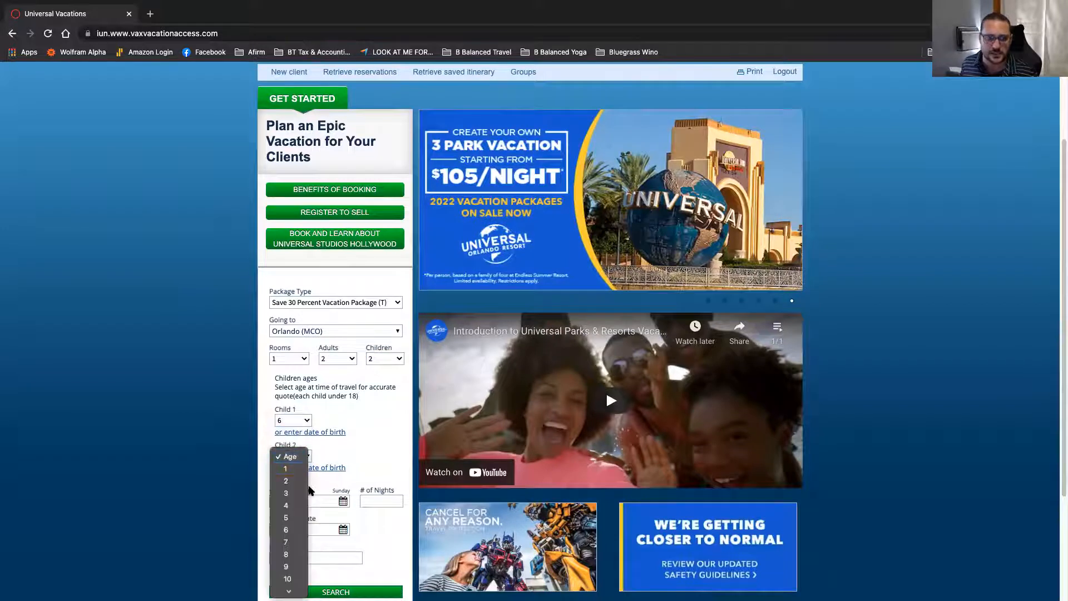
left_click(286, 542)
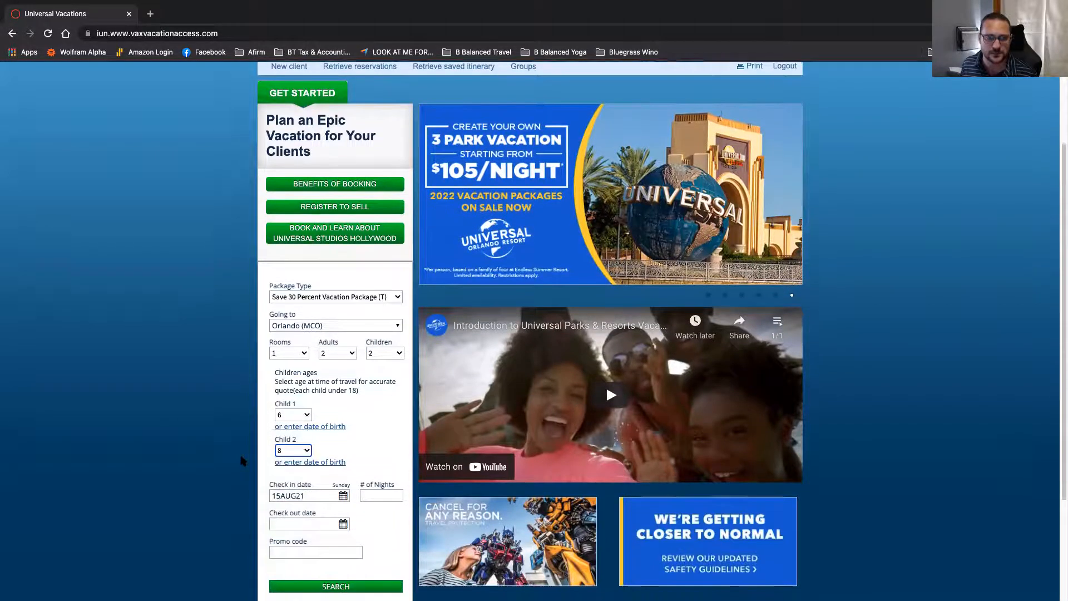
Step: Set check-in to 03FEB22 for 6 nights and run the package search
scroll(343, 445, "down", 3)
left_click(343, 423)
left_click(384, 435)
left_click(384, 435)
left_click(384, 435)
left_click(384, 434)
left_click(384, 434)
left_click(384, 435)
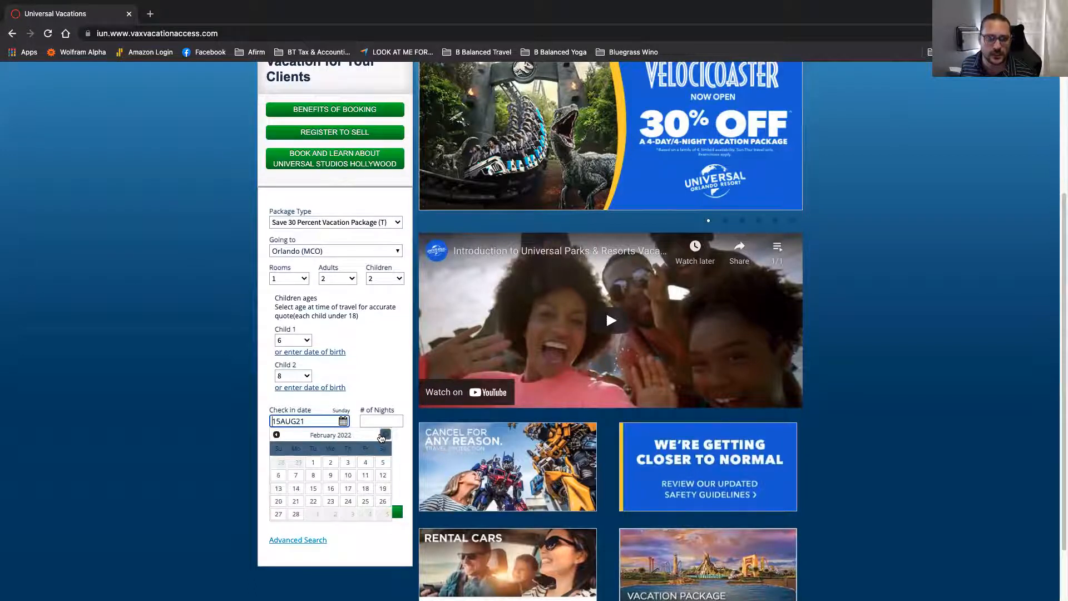
left_click(348, 463)
left_click(382, 422)
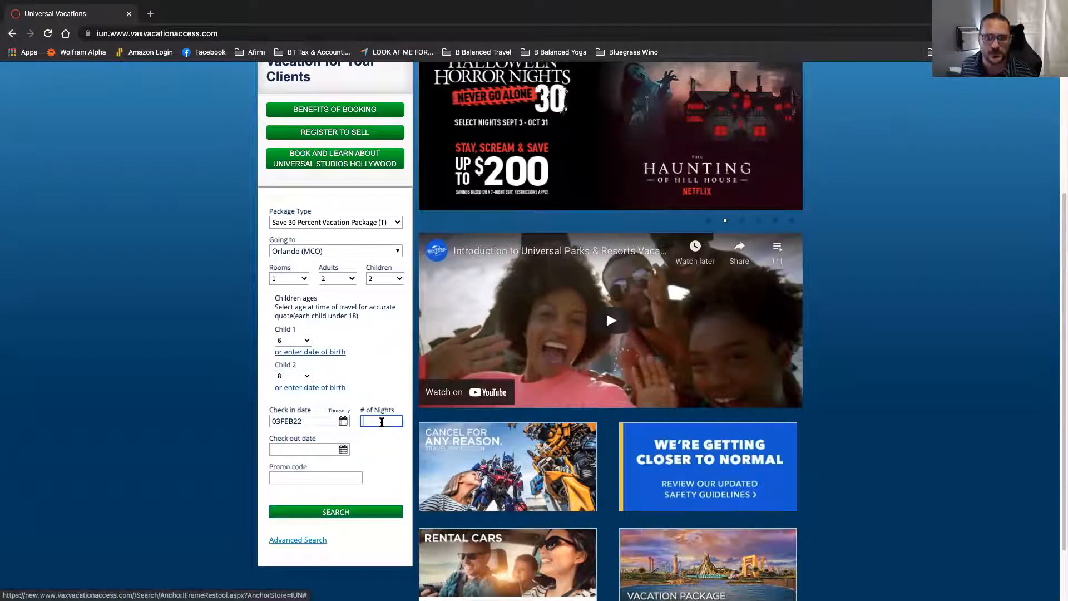
type("6")
key("Tab")
scroll(279, 468, "down", 1)
left_click(315, 477)
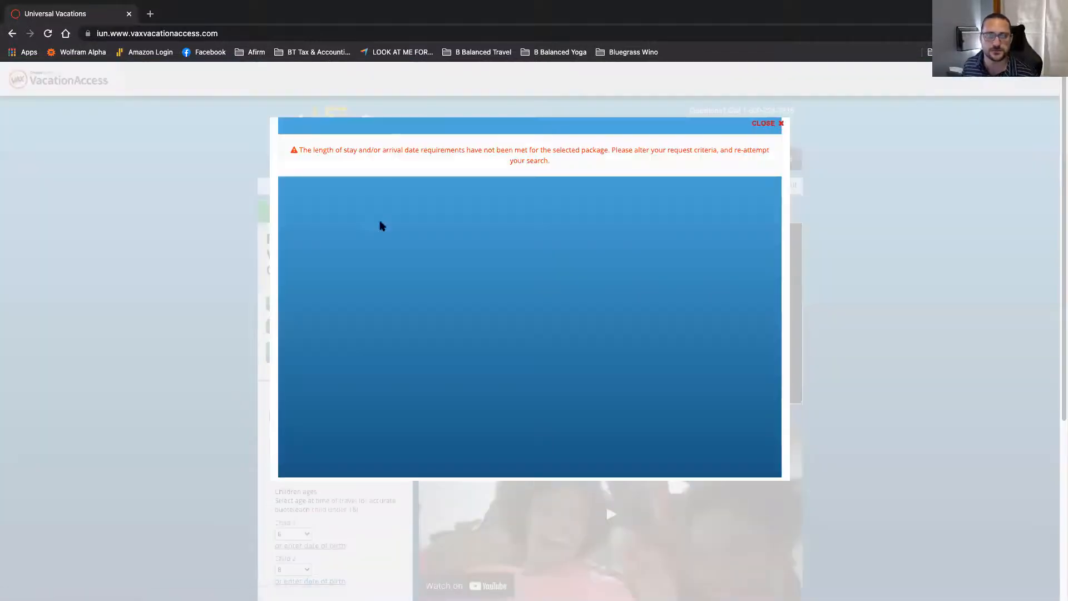
Step: Retry the search with 7 nights instead of 6, then close the resulting error
left_click(758, 128)
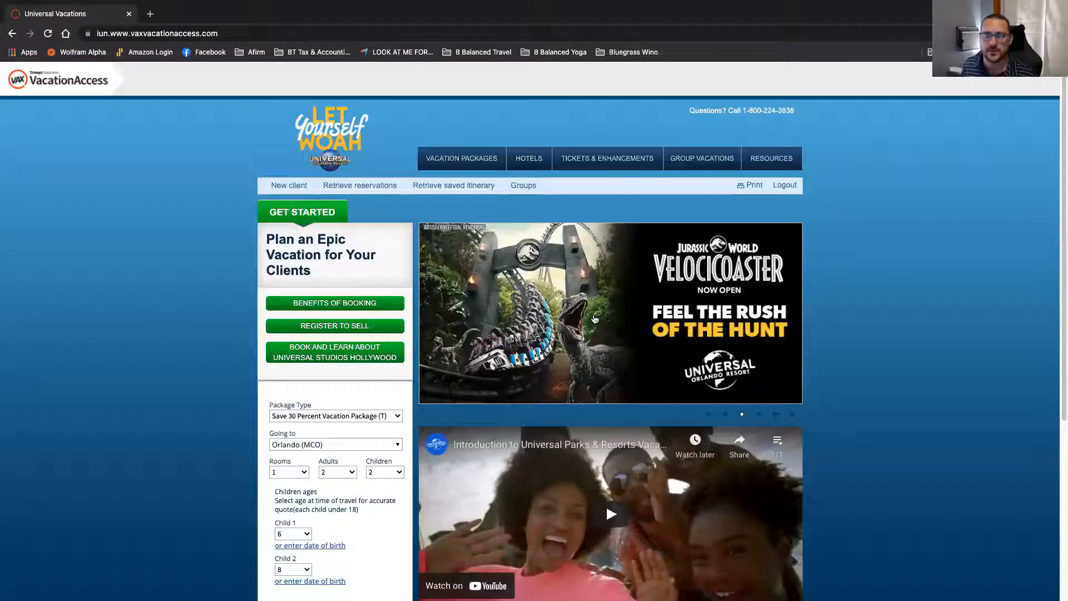
scroll(381, 501, "down", 2)
double_click(383, 553)
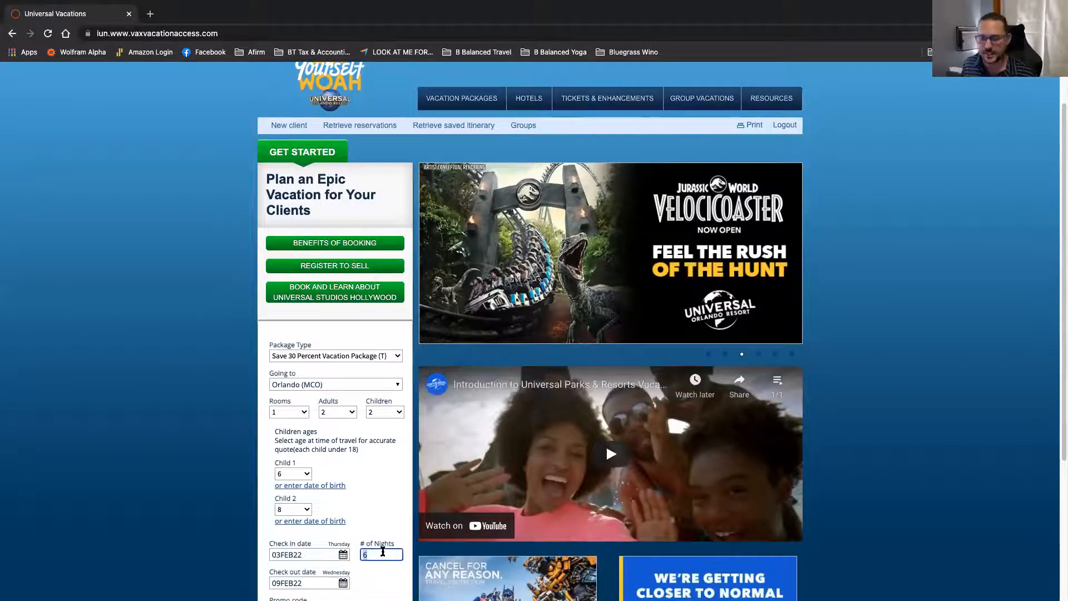
type("7")
scroll(227, 453, "down", 5)
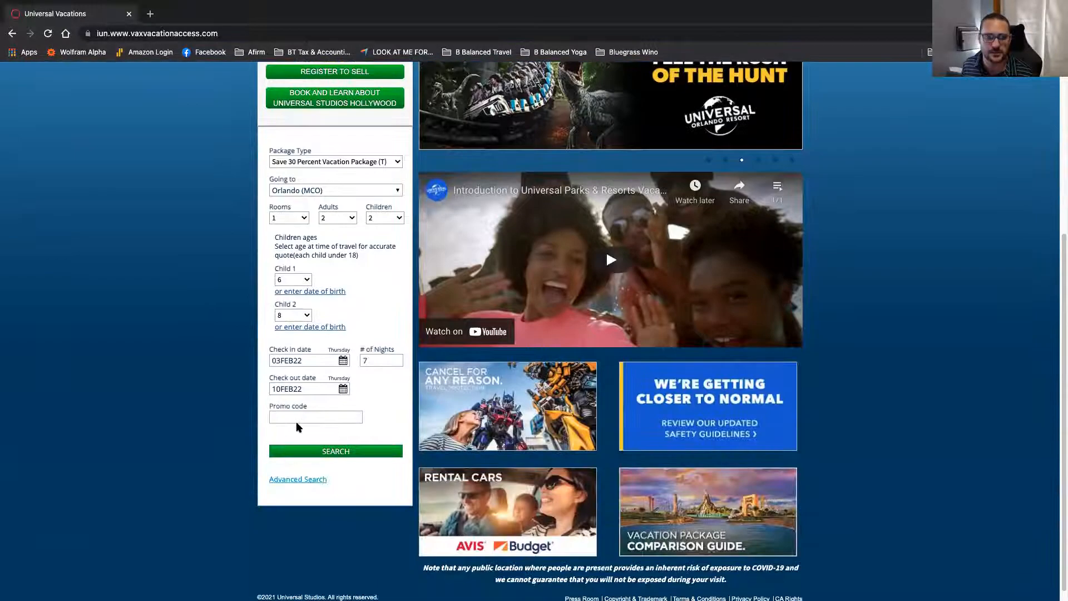
left_click(304, 454)
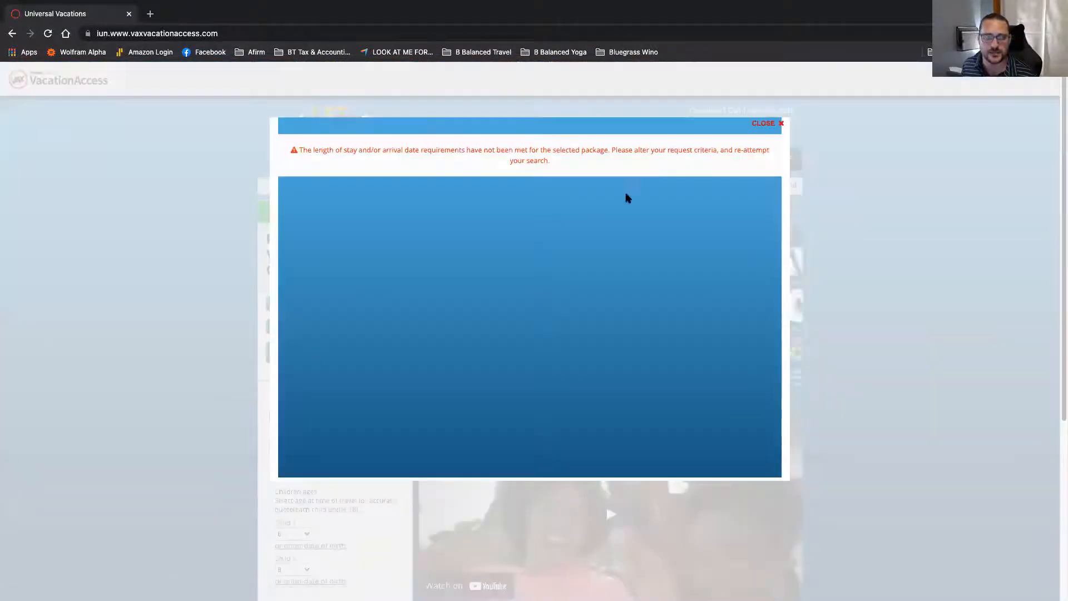
left_click(767, 124)
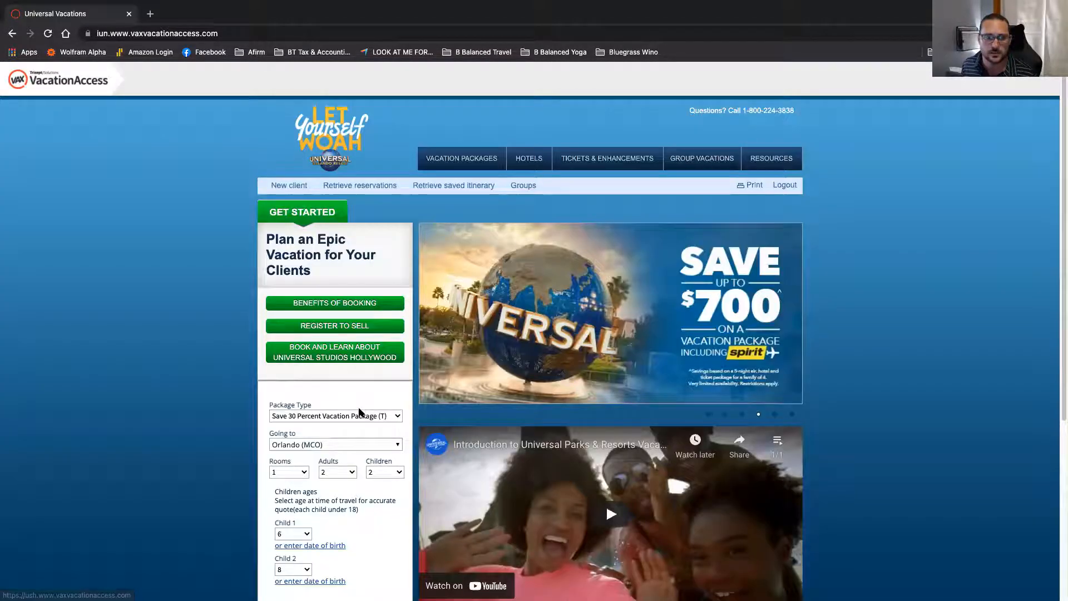
Step: Search again with check-in 05FEB22 and check-out 17FEB22, then close the error
scroll(379, 374, "down", 2)
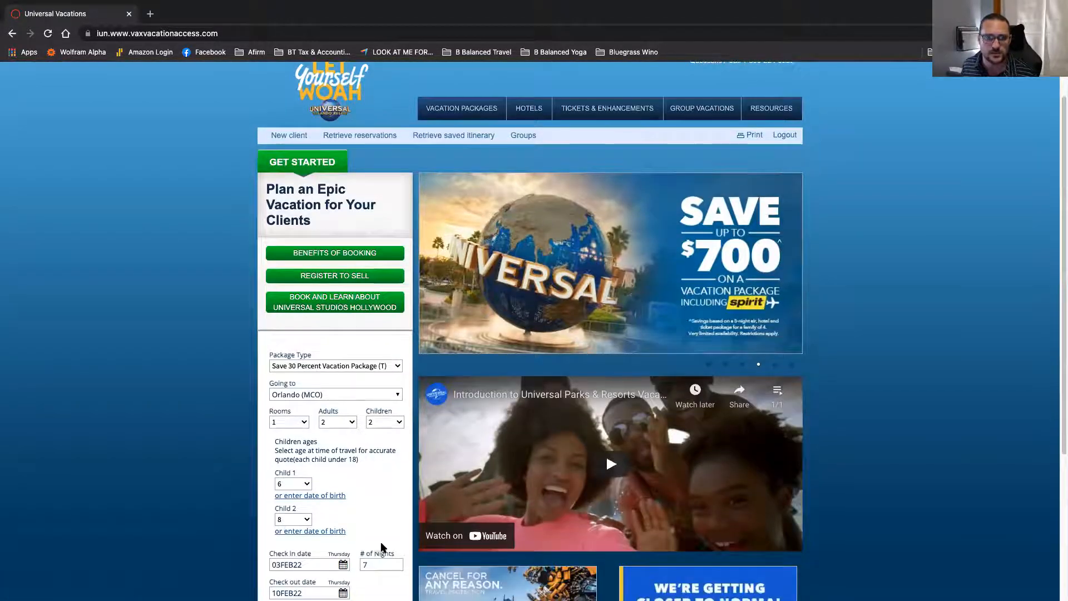
left_click(381, 563)
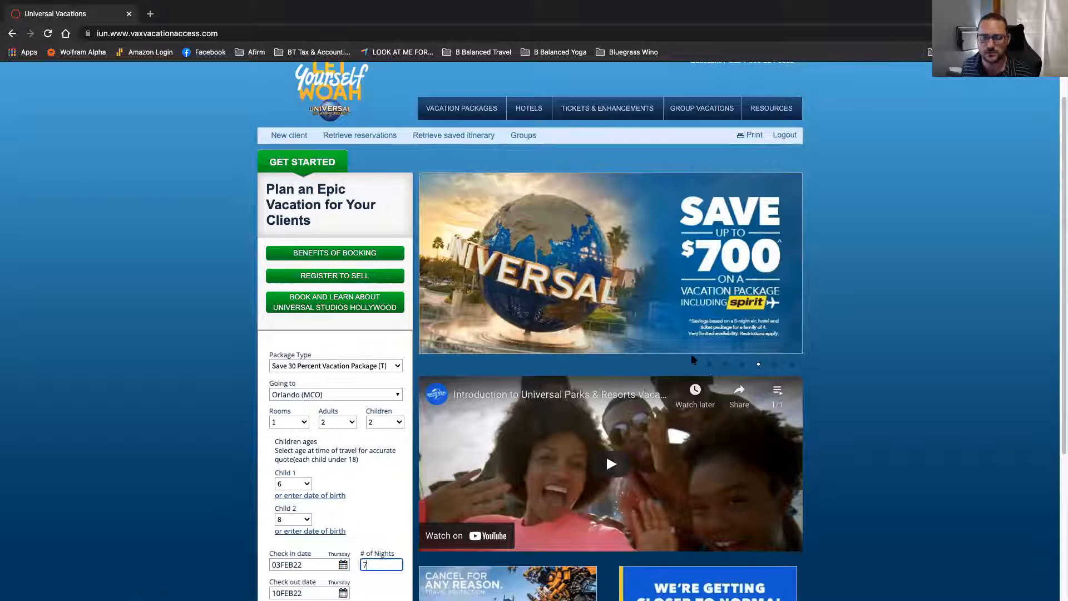
left_click(709, 365)
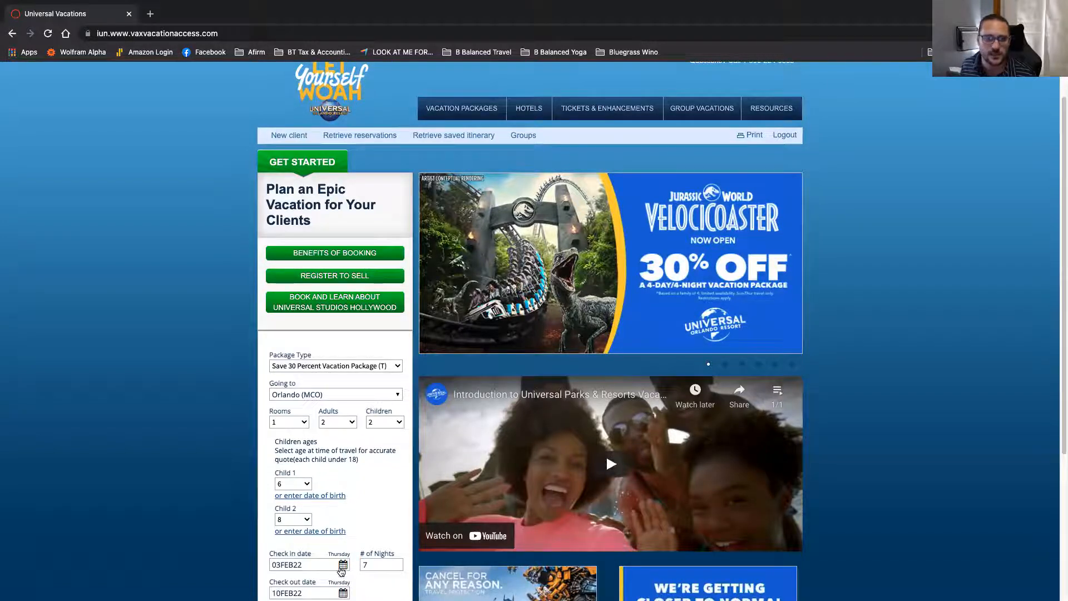
left_click(342, 567)
scroll(371, 463, "down", 3)
left_click(382, 412)
left_click(337, 399)
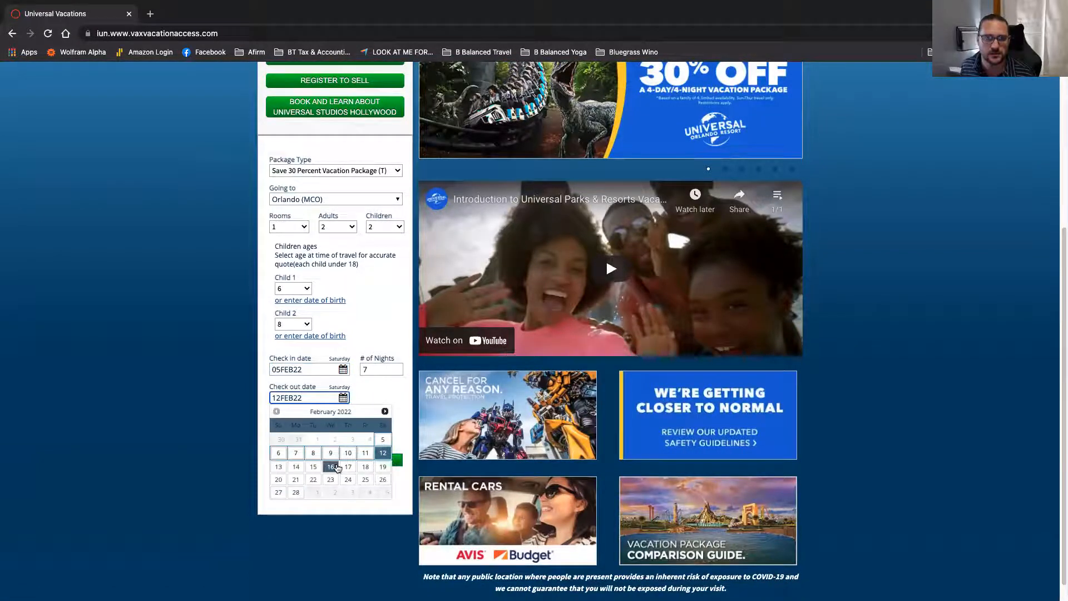
left_click(348, 467)
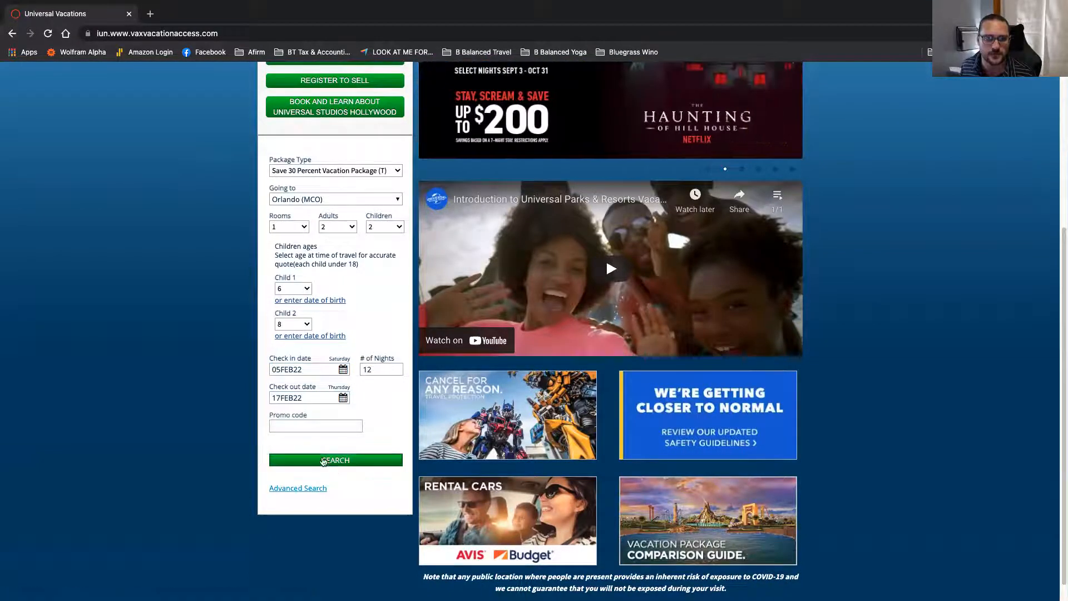
left_click(322, 461)
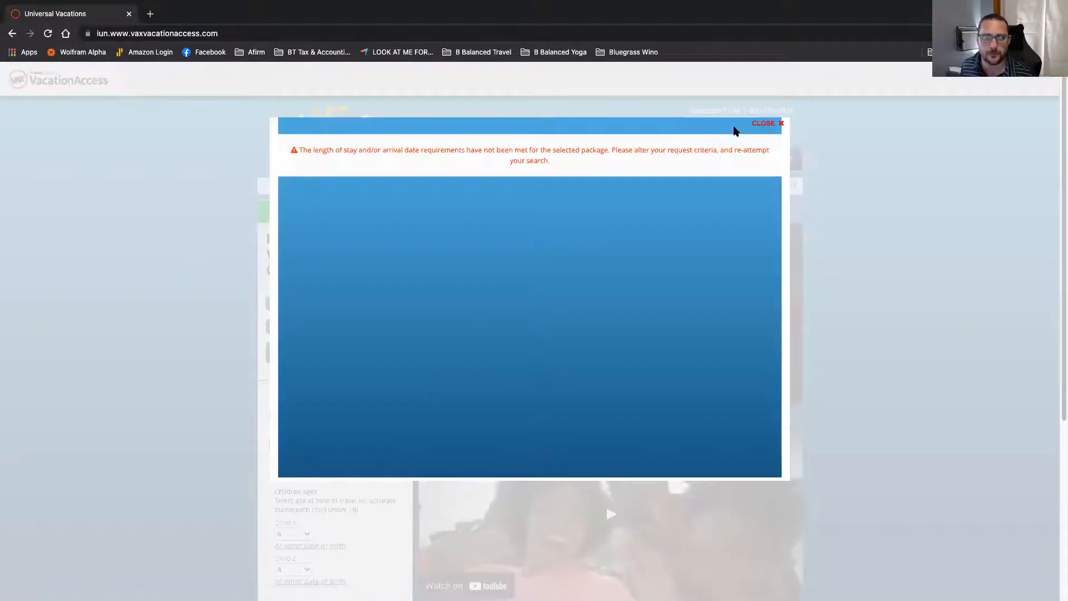
left_click(757, 124)
Step: Retry the search with a 4-night stay and close the length-of-stay error
scroll(345, 414, "down", 3)
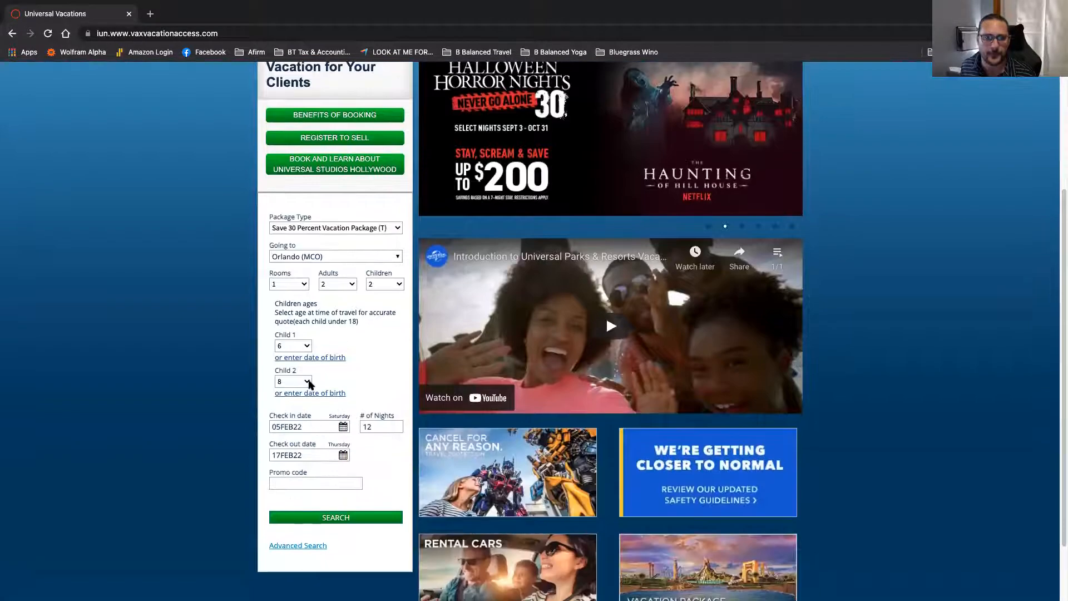
double_click(373, 426)
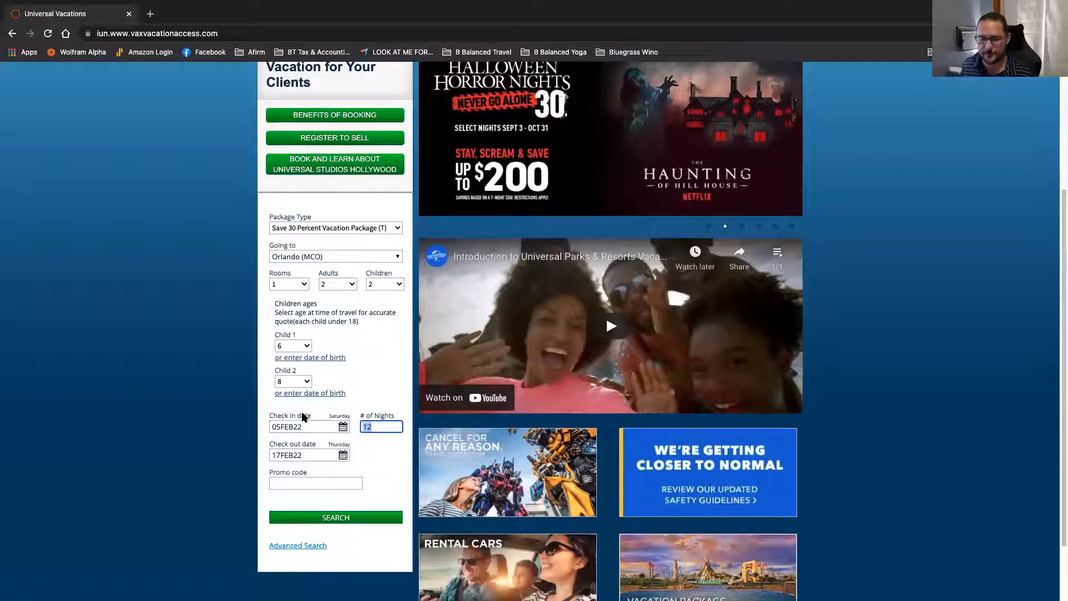
type("4")
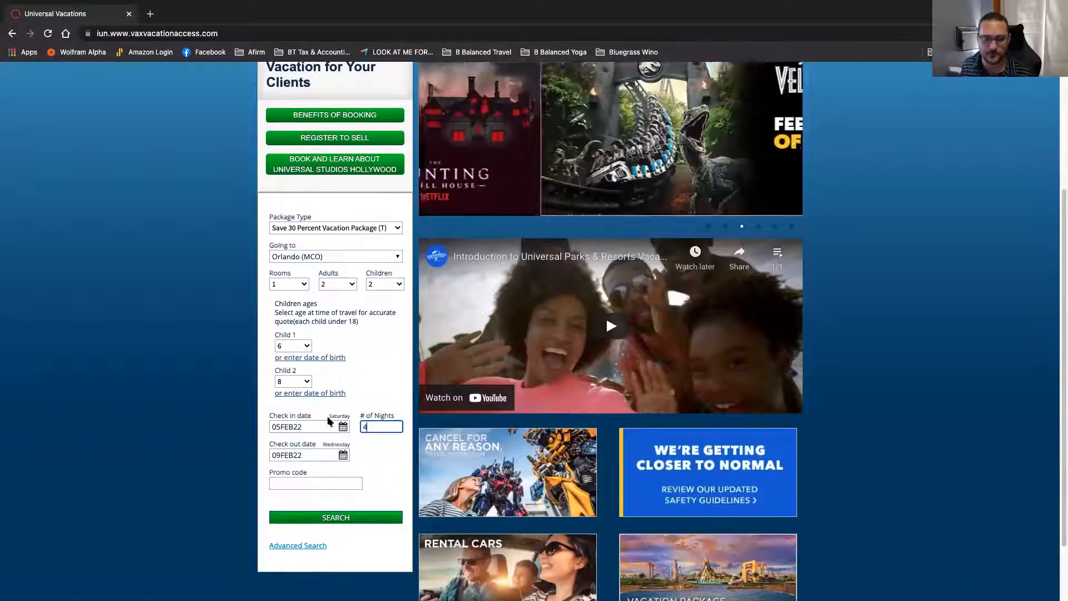
left_click(312, 518)
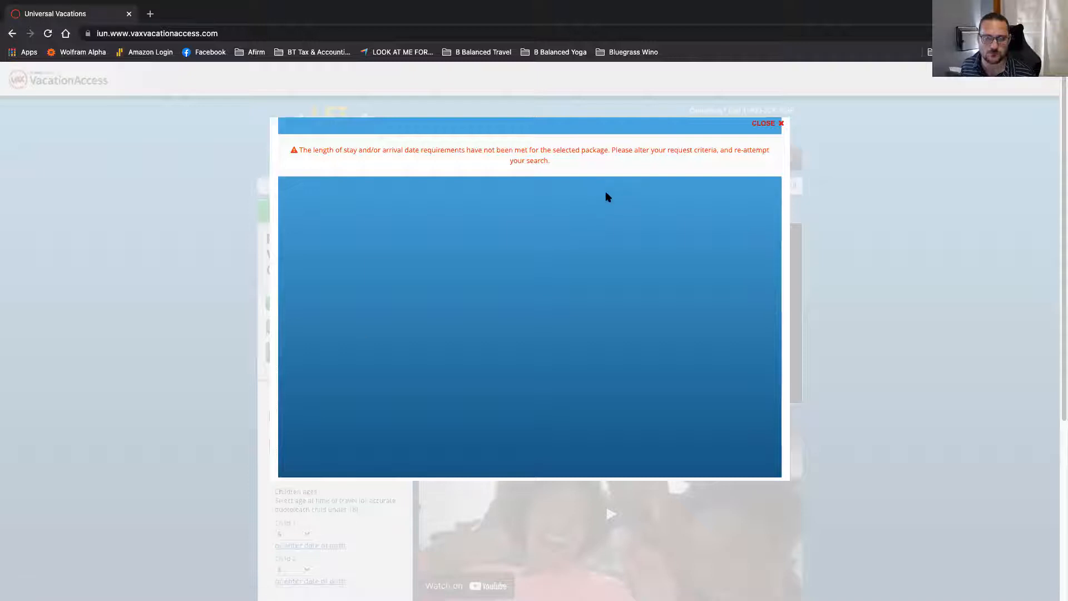
left_click(765, 123)
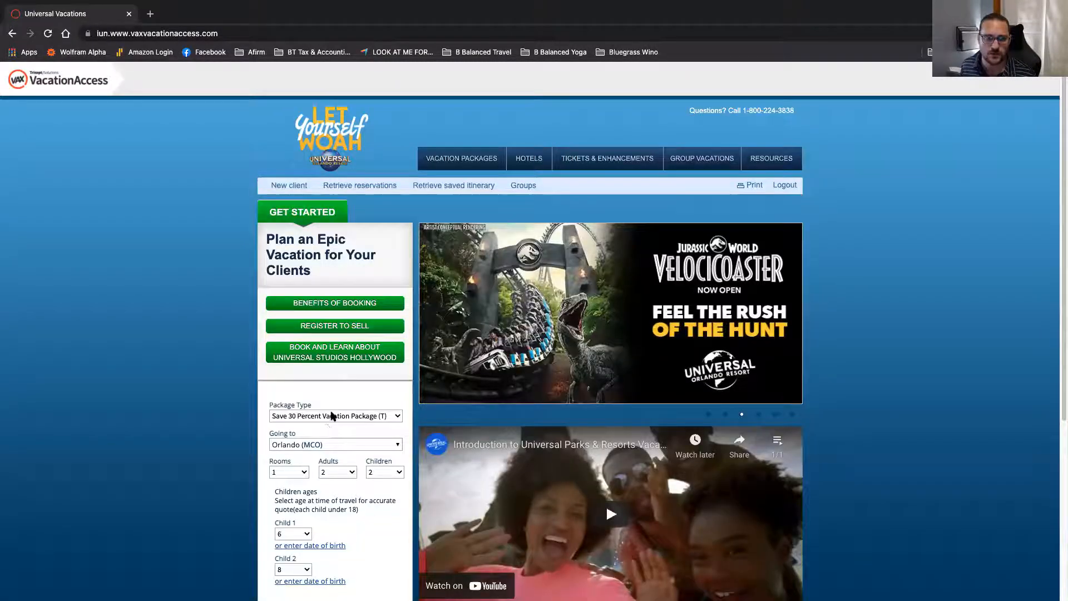
Step: Switch to Ultimate Savings Vacation Package (T), search, and close the stay-requirements error
left_click(333, 416)
left_click(340, 440)
scroll(338, 445, "down", 2)
scroll(334, 442, "down", 3)
left_click(340, 498)
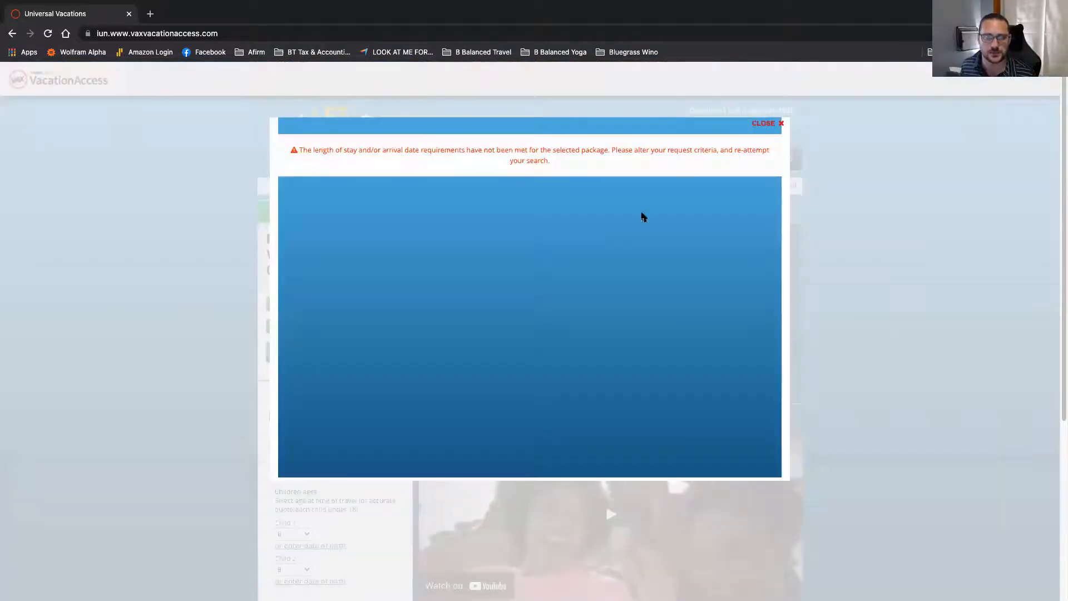
left_click(767, 124)
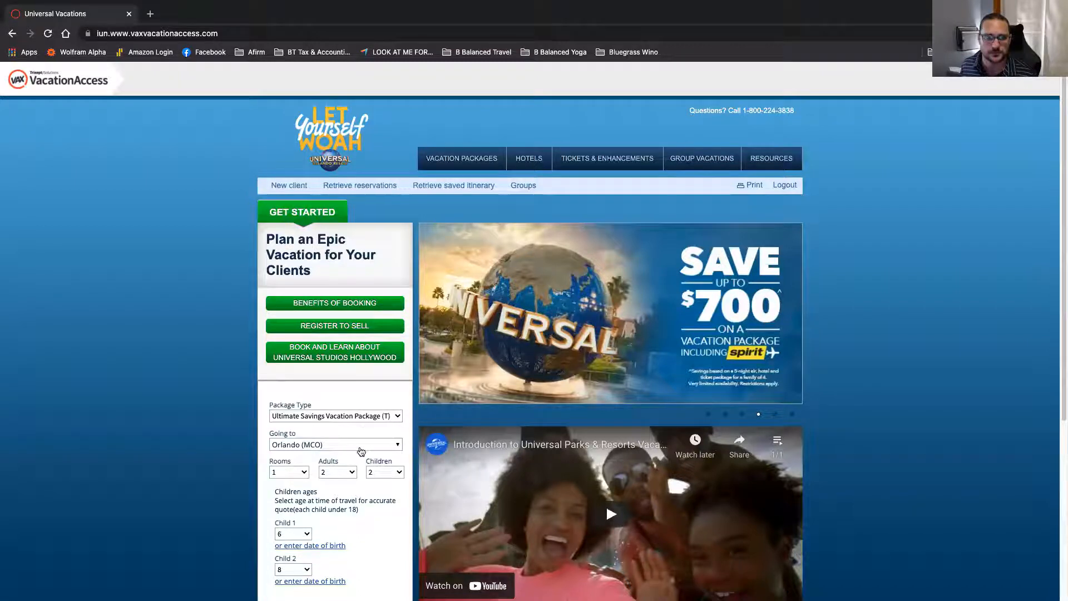
left_click(373, 419)
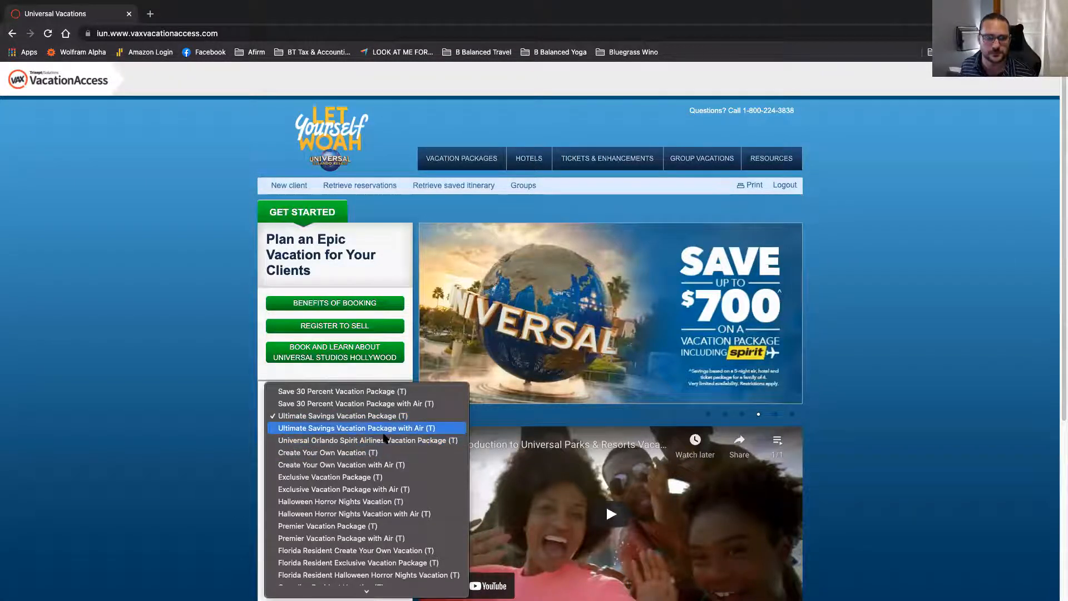
Step: Choose Ultimate Savings Vacation Package with Air (T) departing from Nashville (BNA)
left_click(385, 429)
scroll(312, 459, "down", 3)
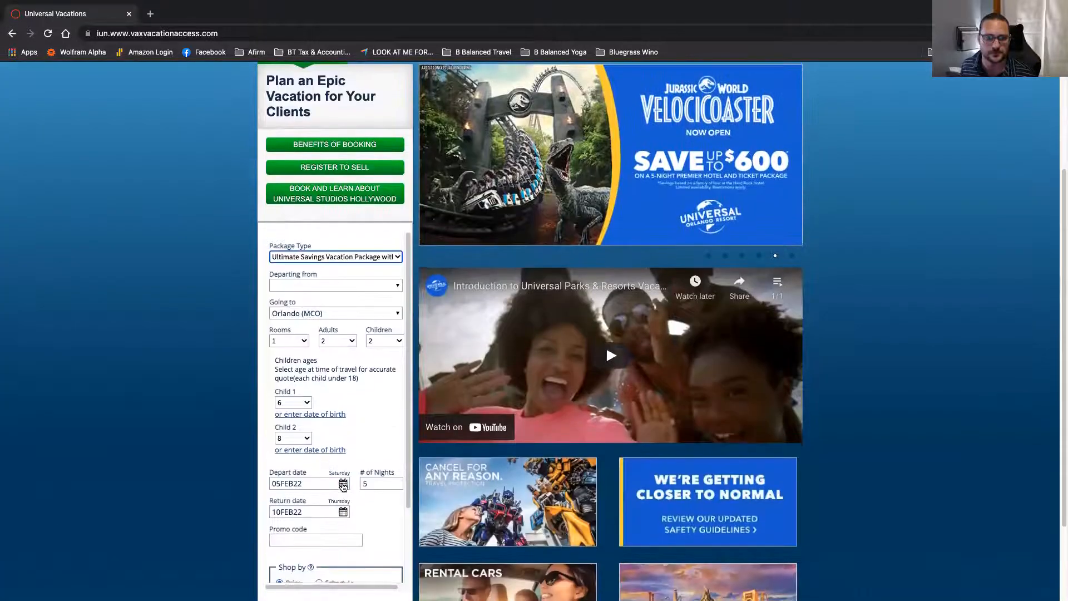
scroll(333, 479, "down", 2)
scroll(339, 462, "up", 2)
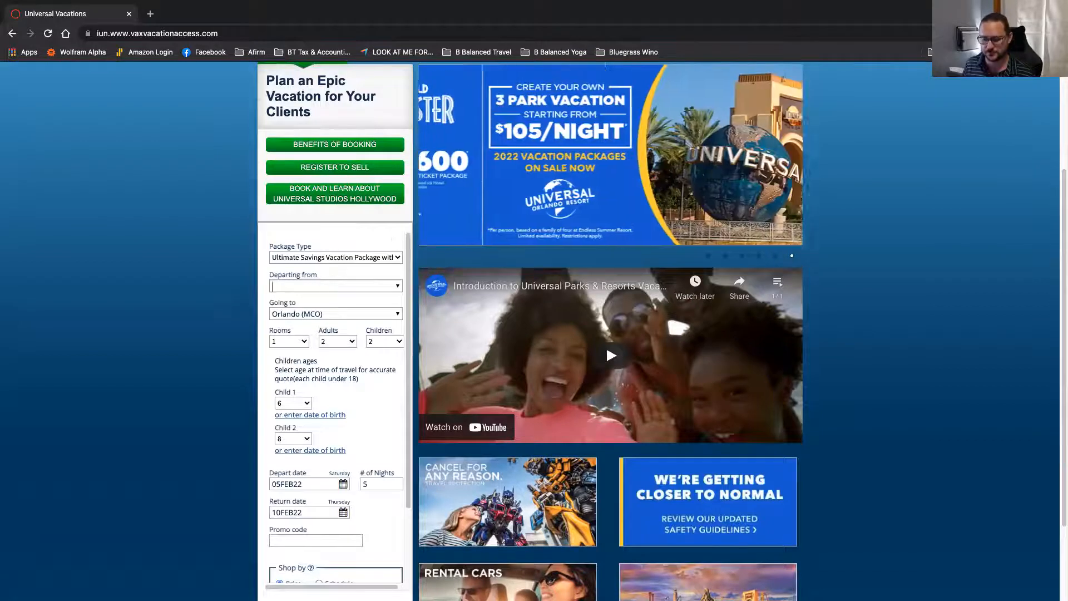
left_click(334, 286)
type("bna")
left_click(328, 299)
Step: Run the air package search from Nashville and close the stay-requirements error
scroll(325, 390, "down", 2)
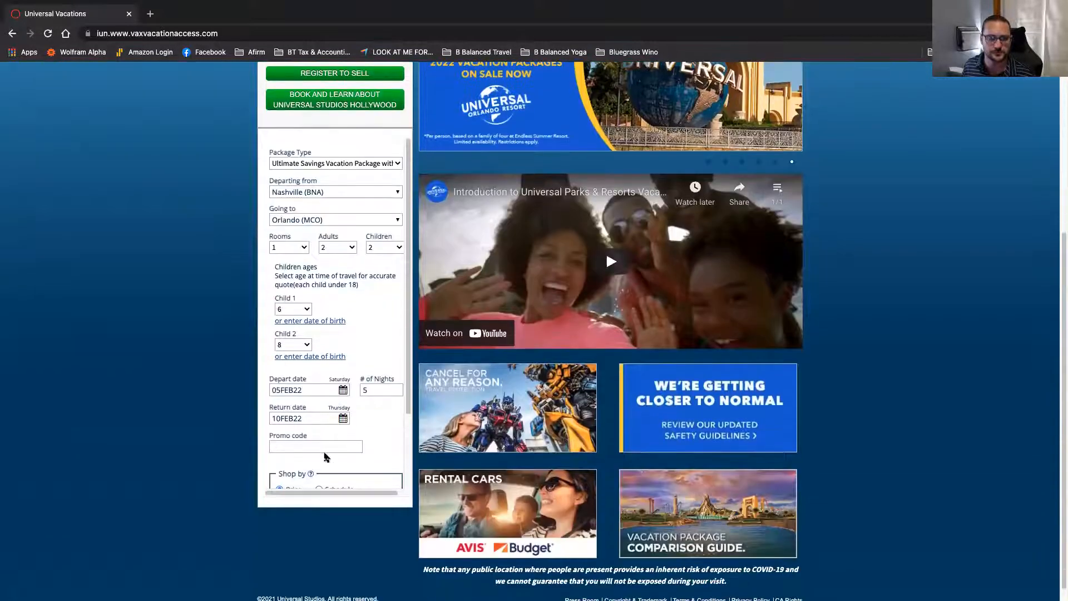
scroll(322, 431, "down", 1)
left_click(331, 471)
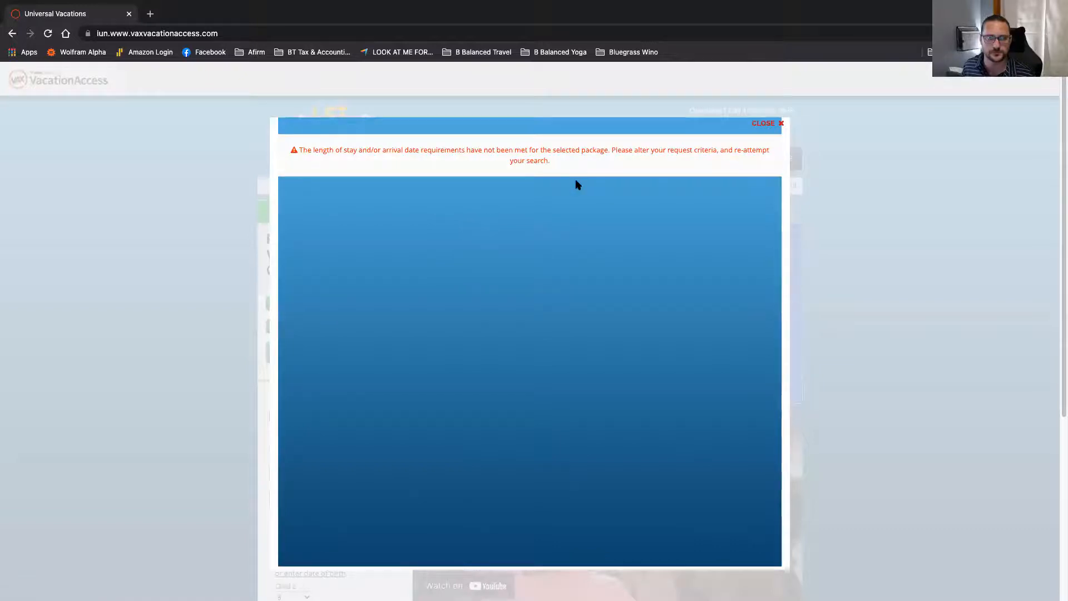
left_click(764, 127)
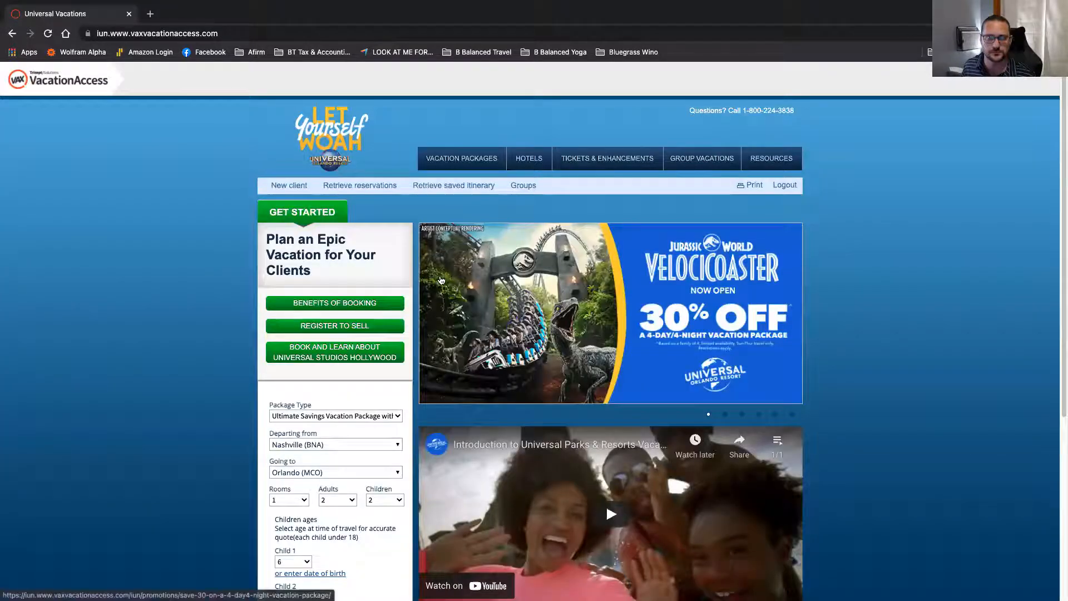
scroll(348, 335, "down", 2)
left_click(532, 270)
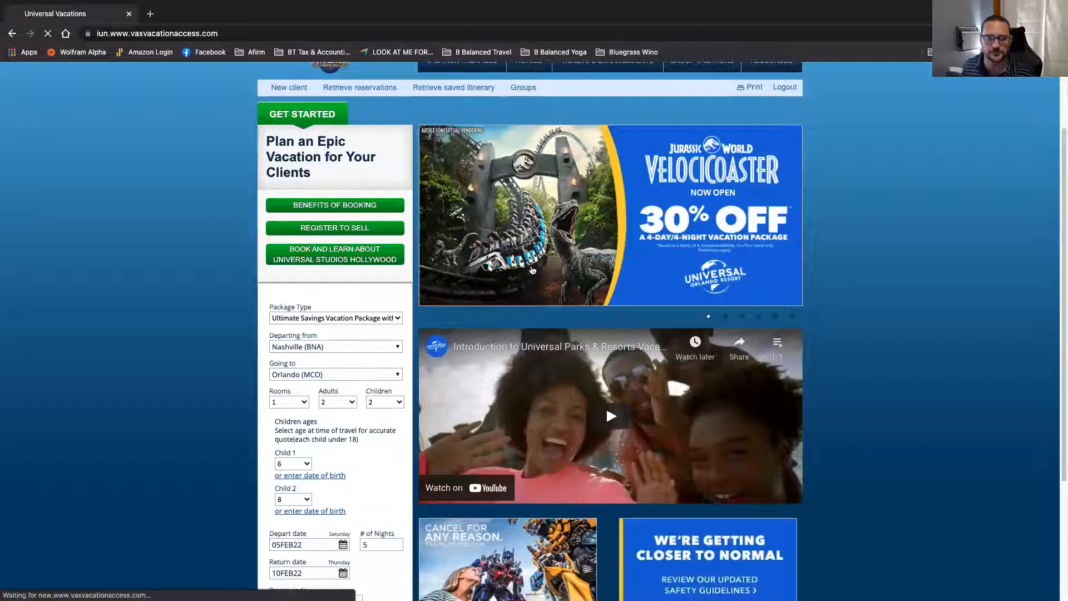
Step: Scroll through the 30% off 4-Day/4-Night promotion's hotels and Terms & Conditions, then back up
scroll(531, 271, "down", 2)
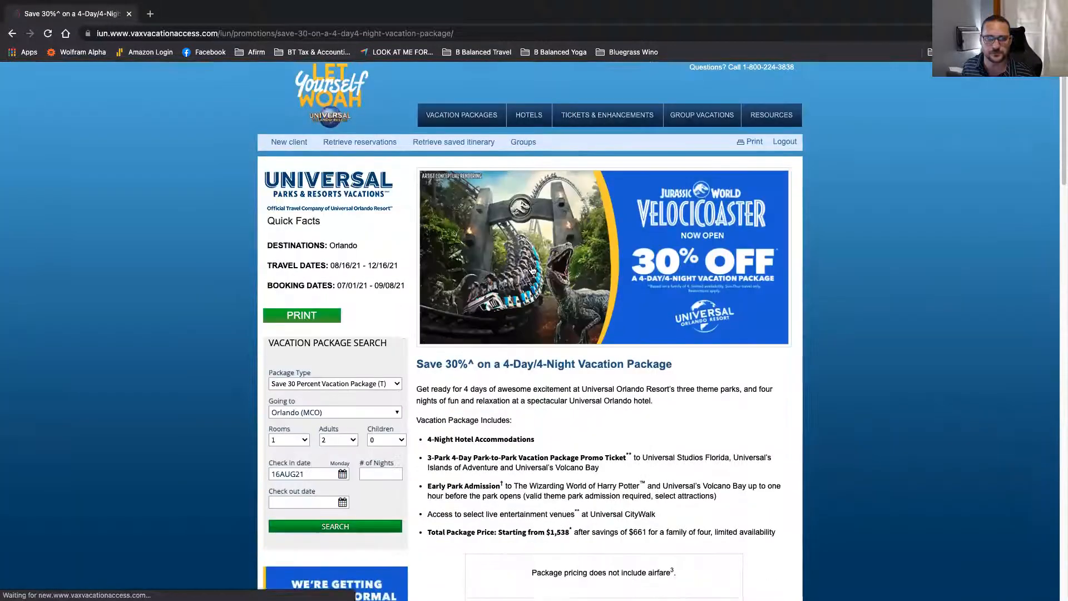
scroll(532, 270, "down", 1)
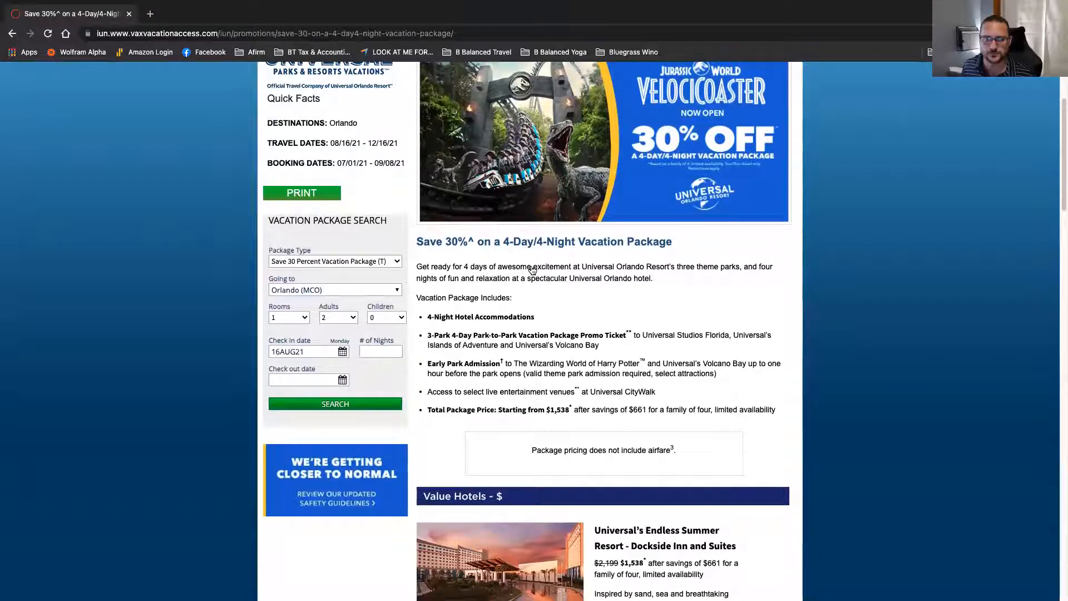
scroll(533, 270, "down", 4)
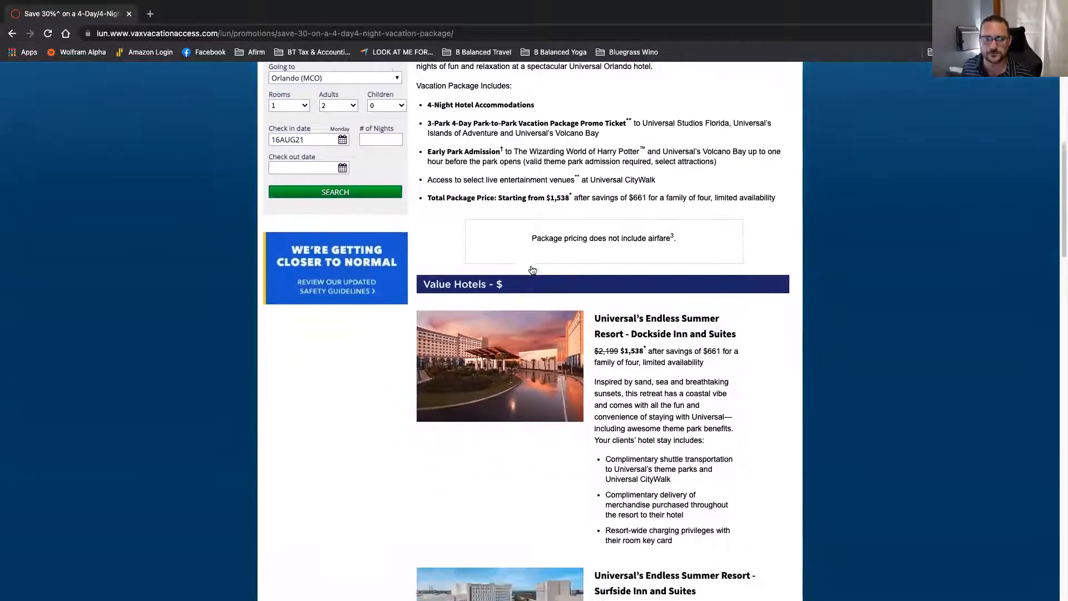
scroll(533, 270, "down", 6)
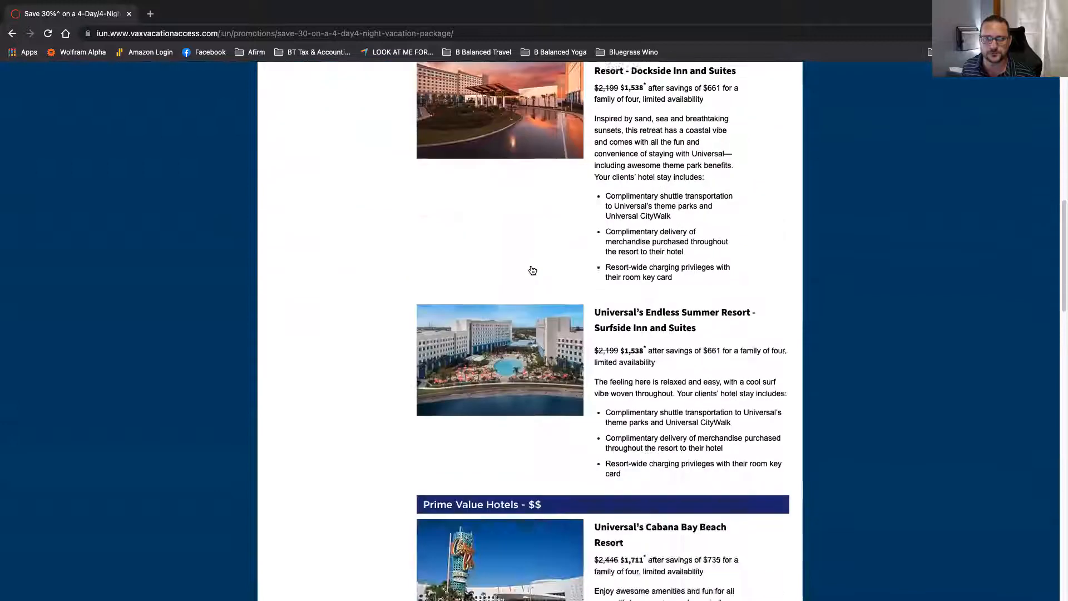
scroll(532, 270, "down", 18)
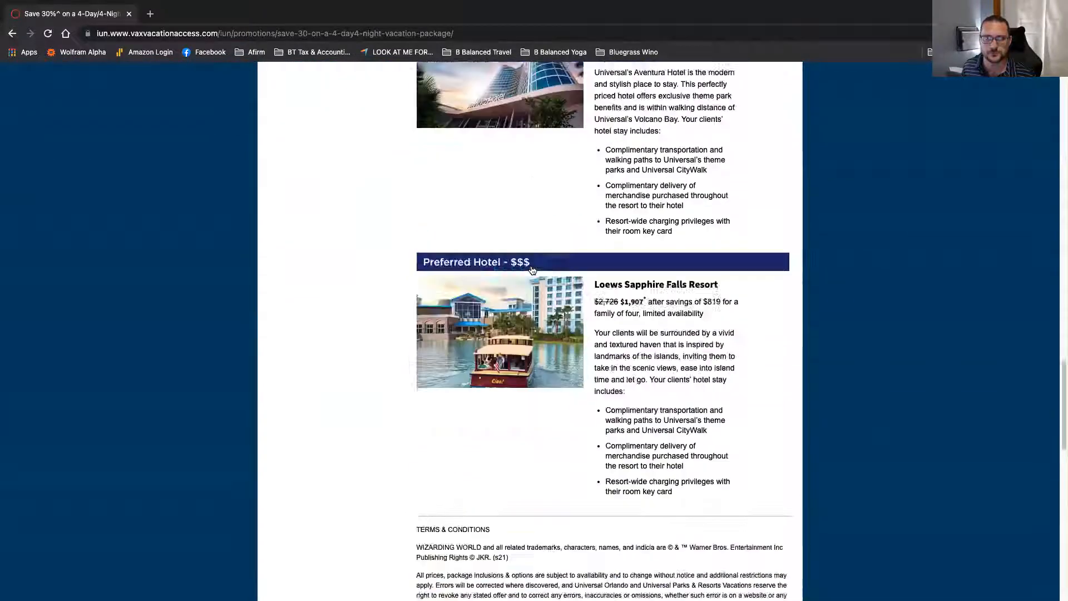
scroll(533, 270, "up", 5)
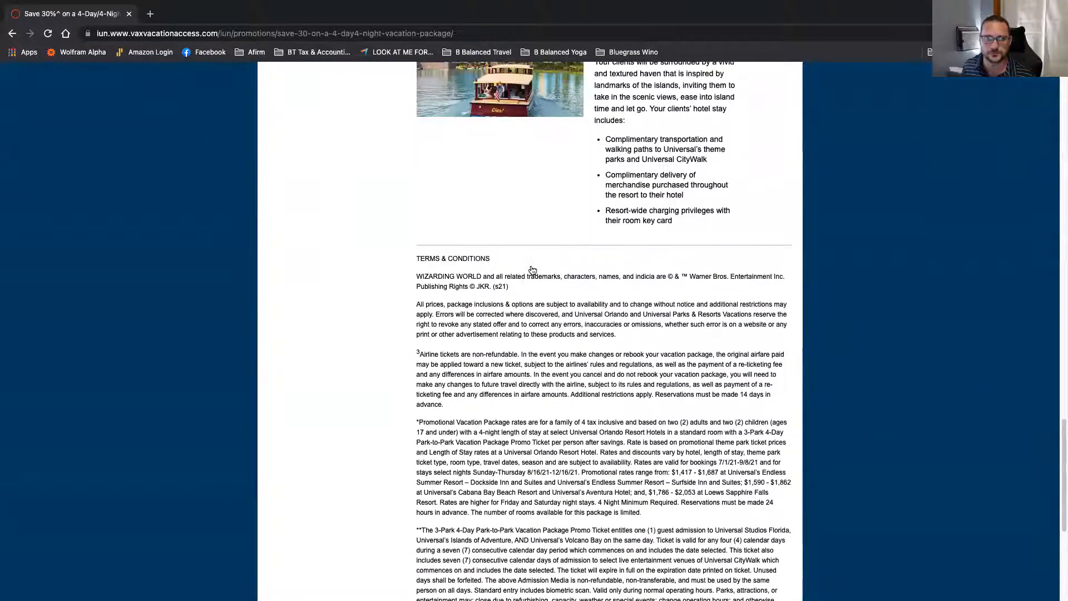
scroll(606, 309, "down", 3)
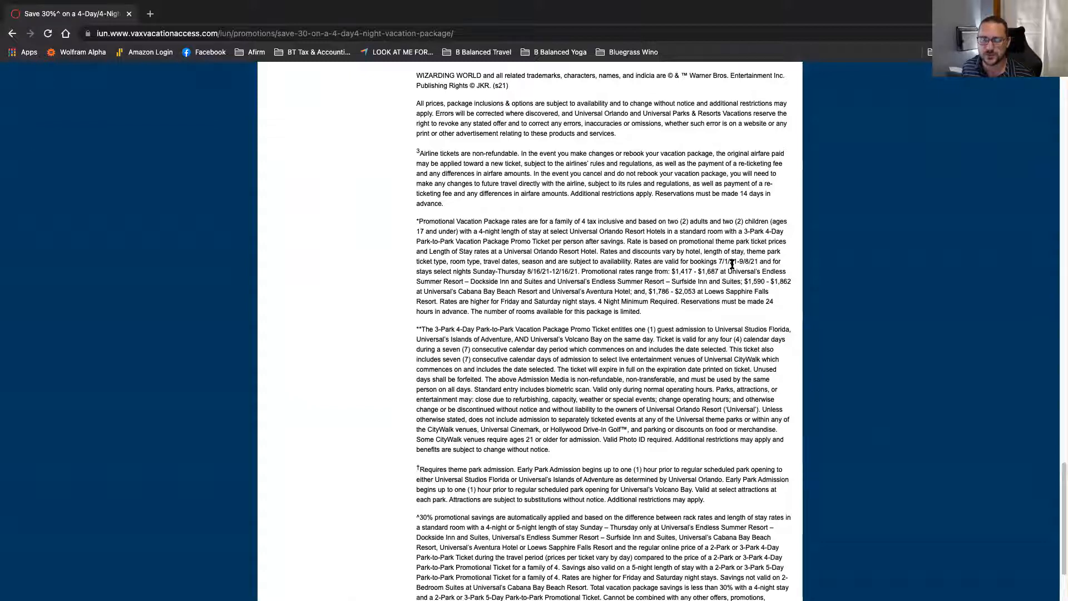
scroll(581, 346, "down", 1)
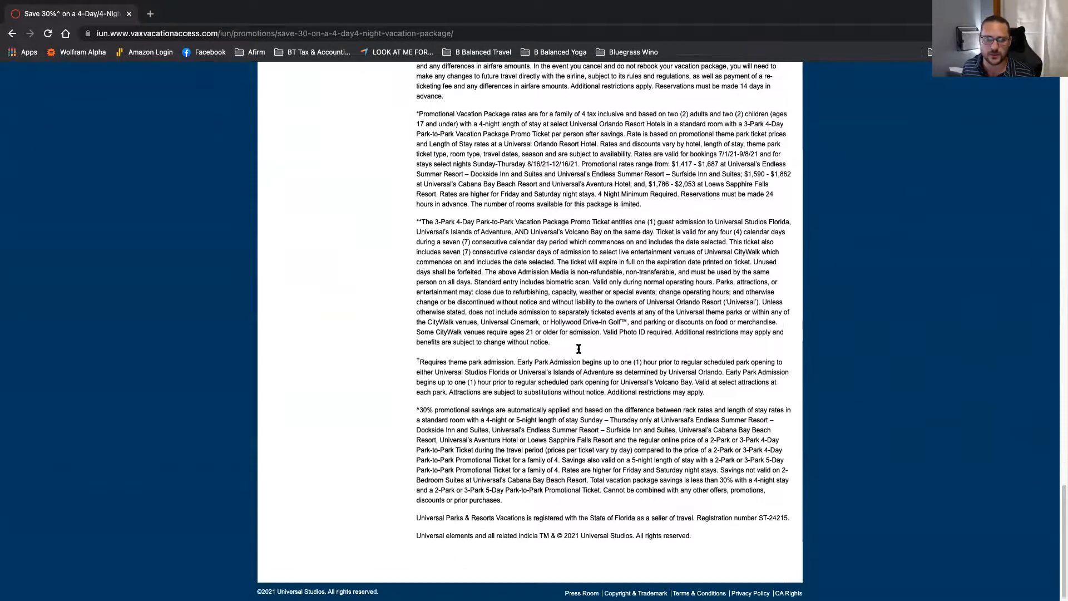
scroll(579, 348, "up", 6)
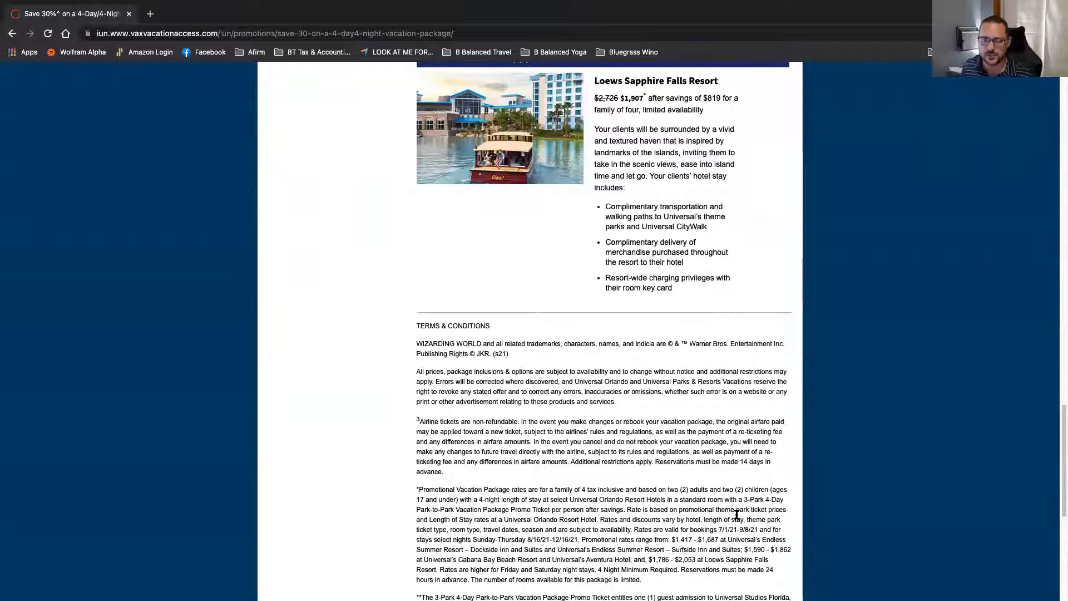
scroll(661, 509, "up", 20)
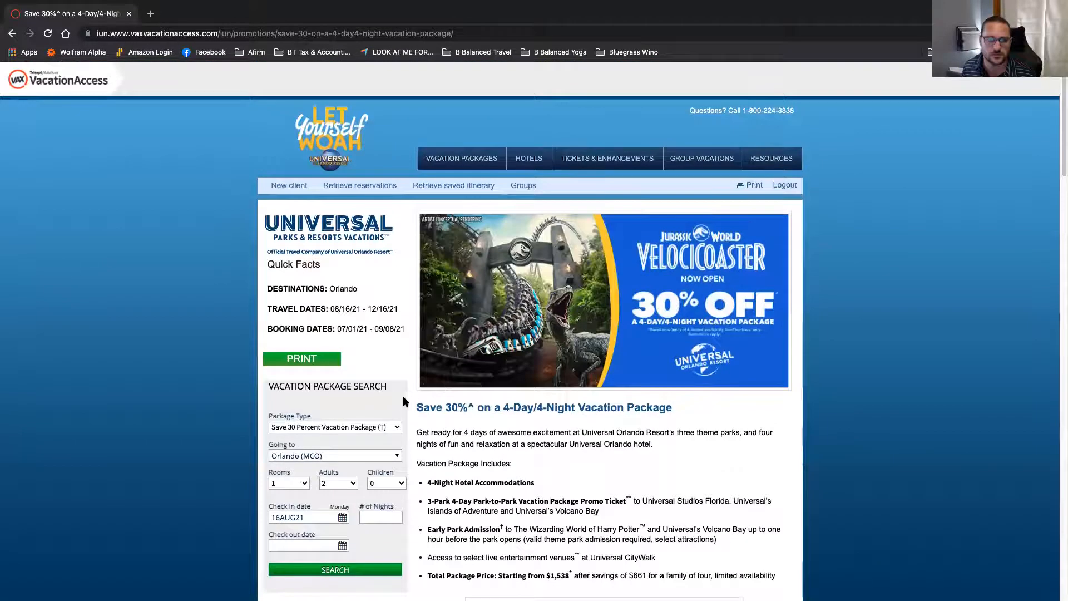
scroll(330, 308, "down", 3)
left_click(337, 348)
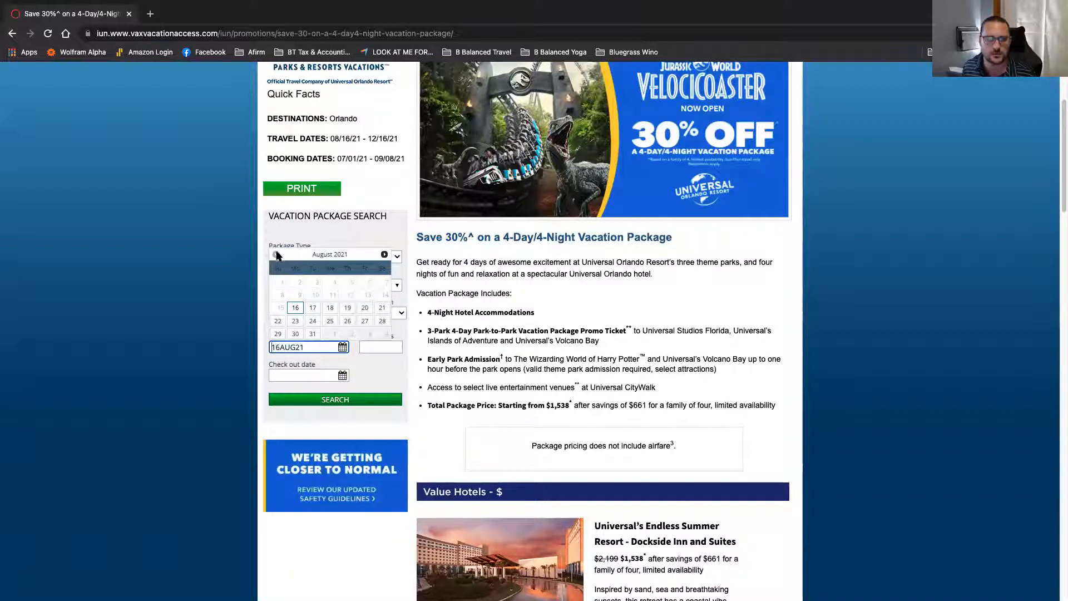
Step: Search the promotion with check-in 18AUG21 for 4 nights, ending 22AUG21
left_click(330, 308)
left_click(379, 346)
left_click(378, 415)
left_click(336, 400)
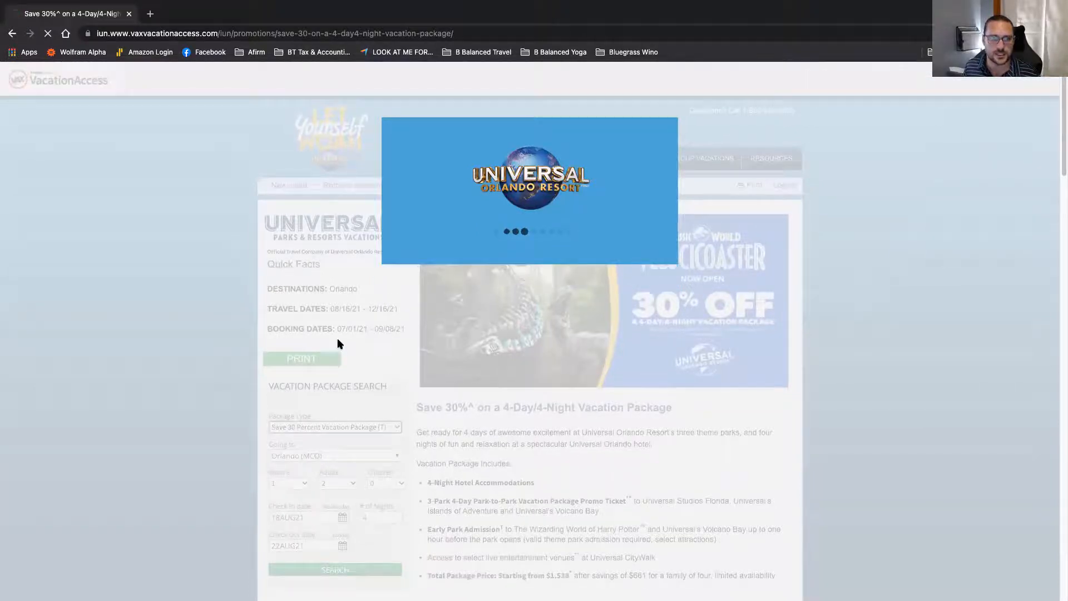
scroll(397, 333, "down", 1)
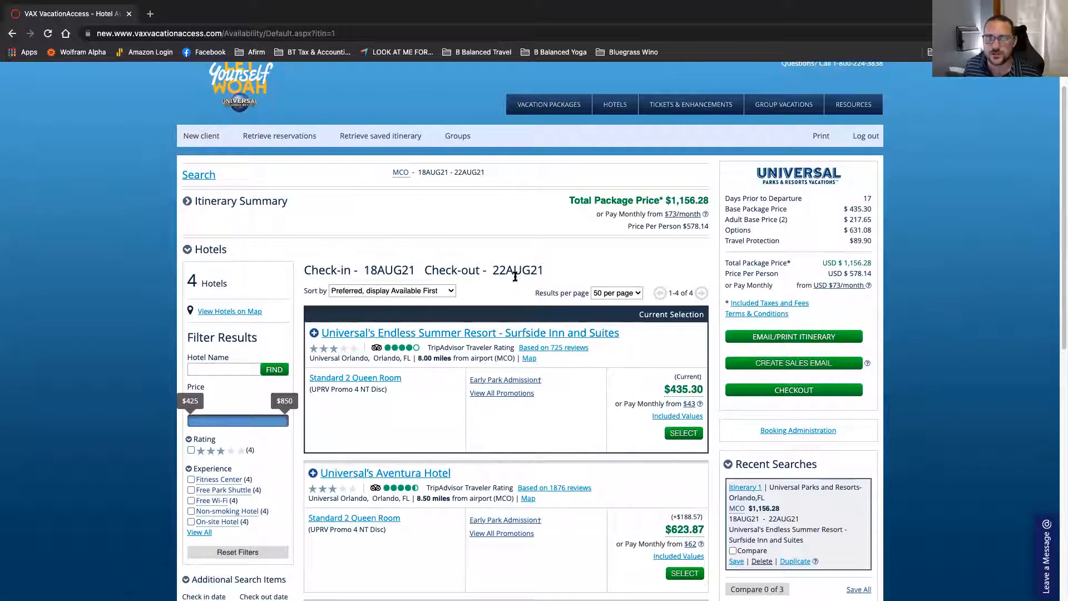
scroll(516, 281, "down", 3)
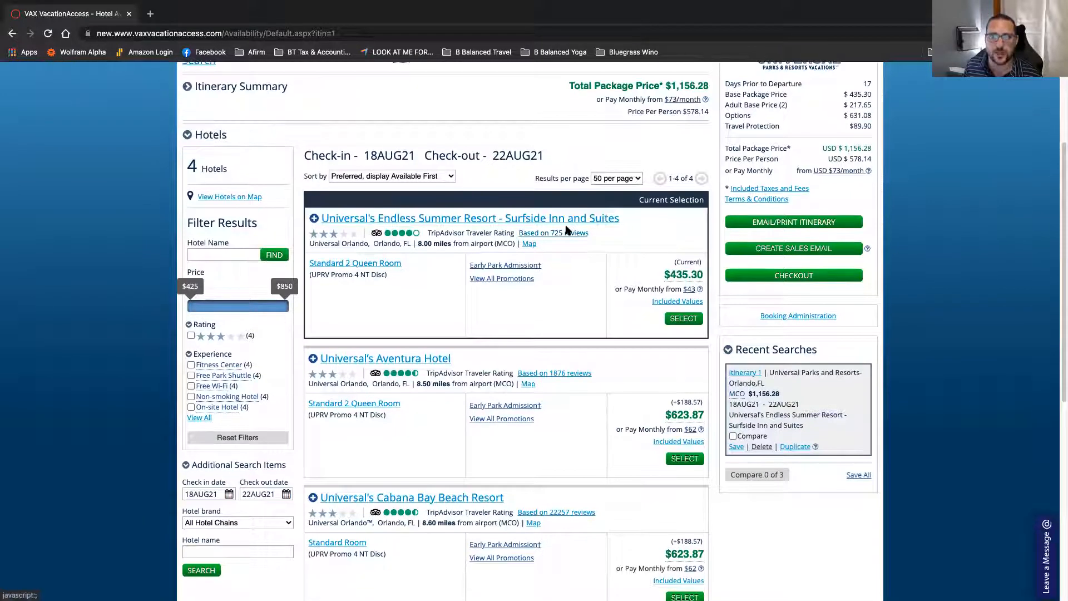
scroll(523, 246, "down", 1)
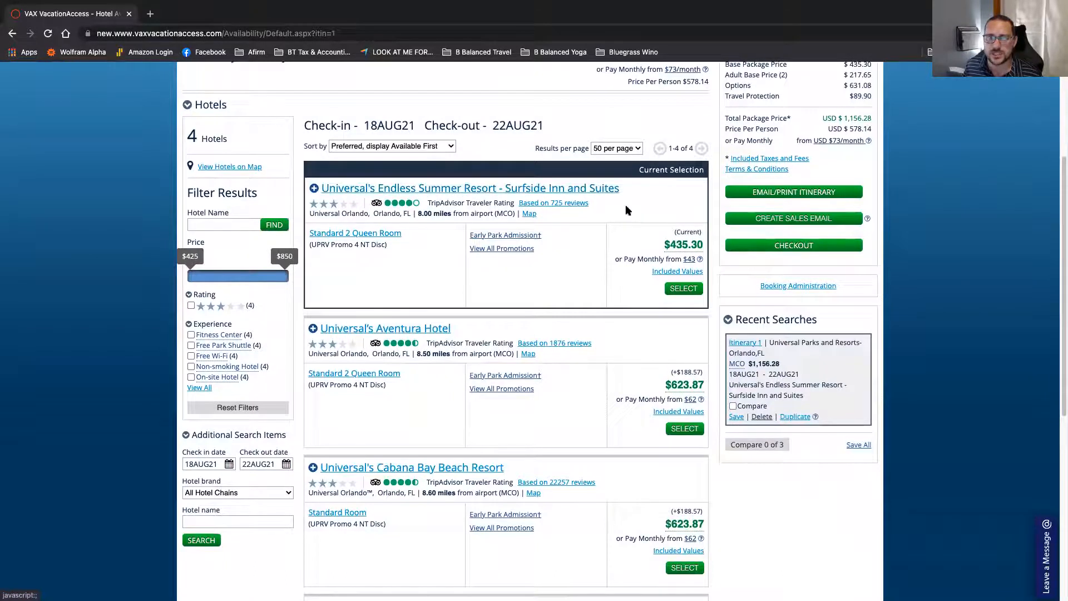
scroll(604, 258, "down", 2)
scroll(597, 255, "down", 1)
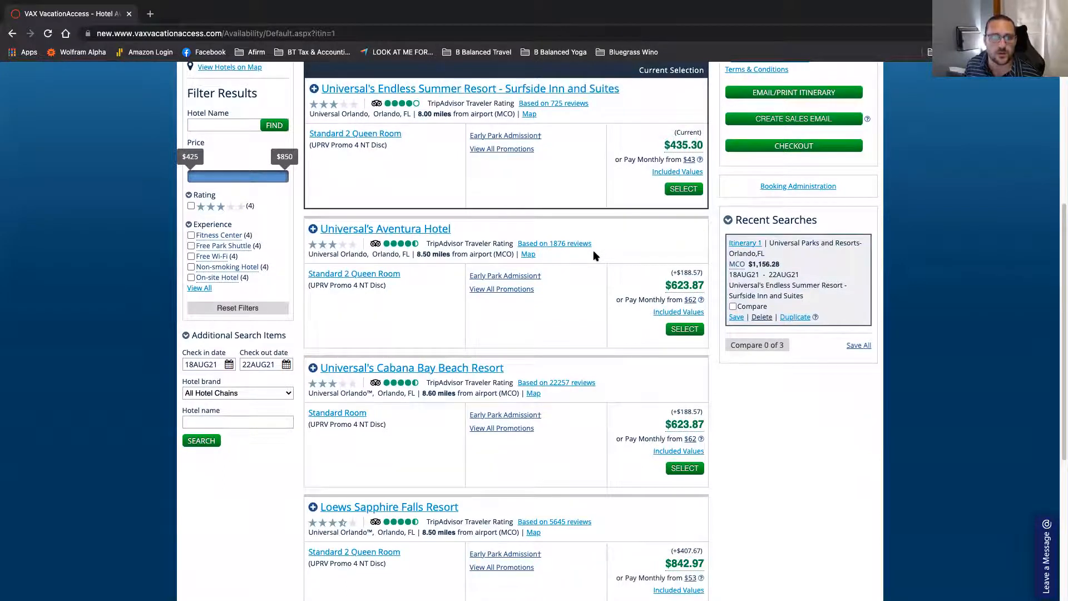
scroll(556, 261, "down", 2)
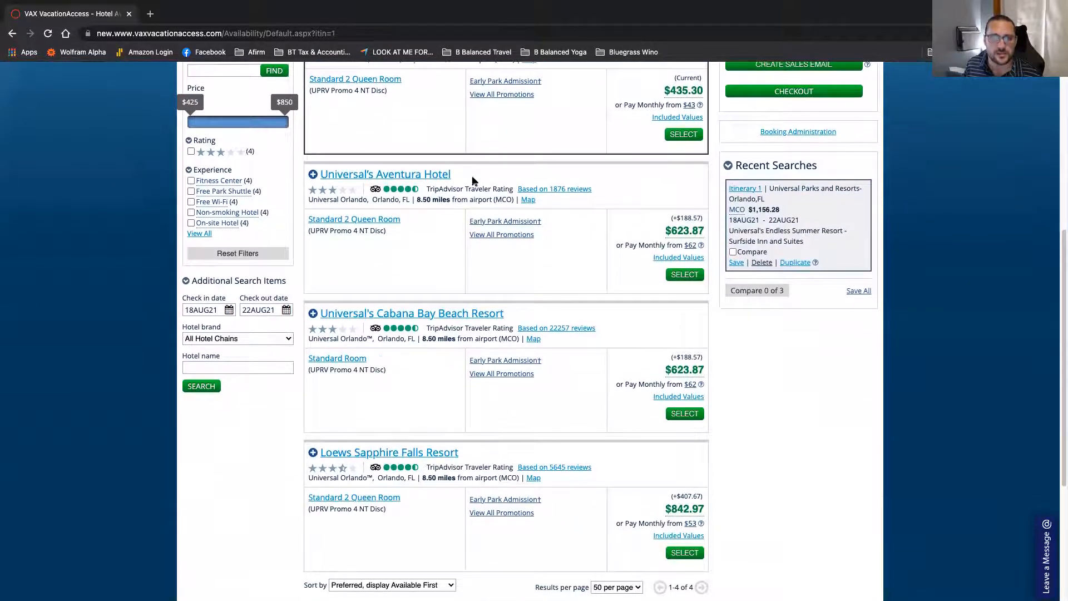
scroll(397, 246, "down", 4)
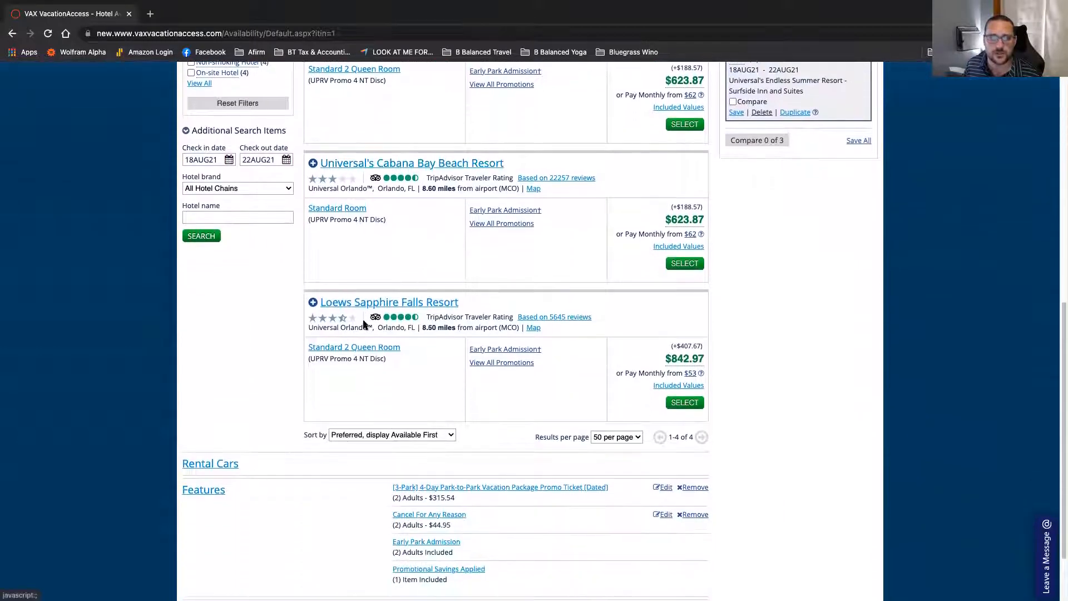
scroll(485, 255, "up", 4)
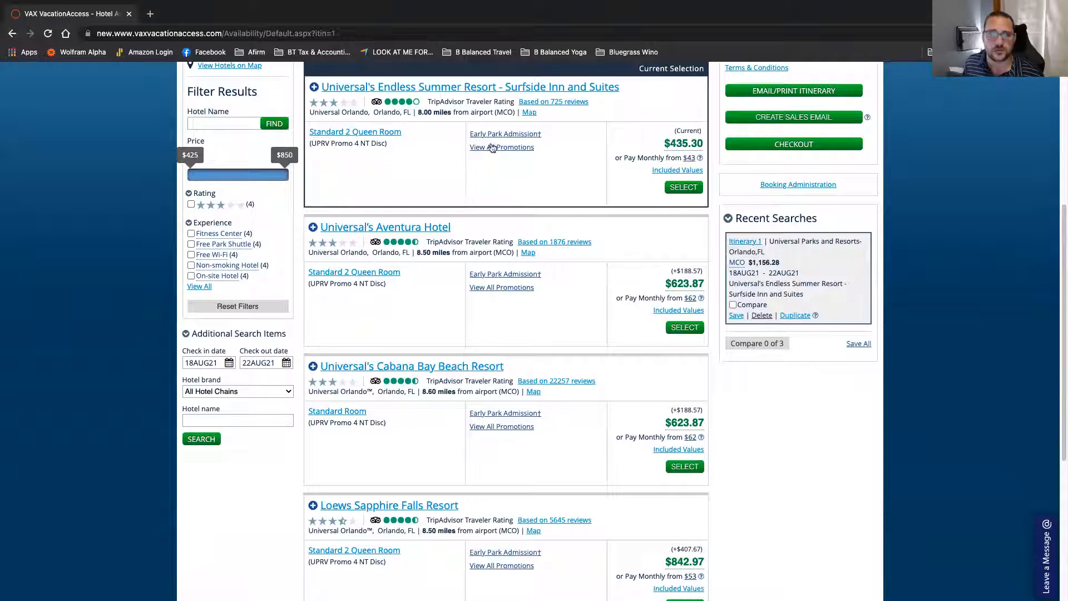
left_click(492, 147)
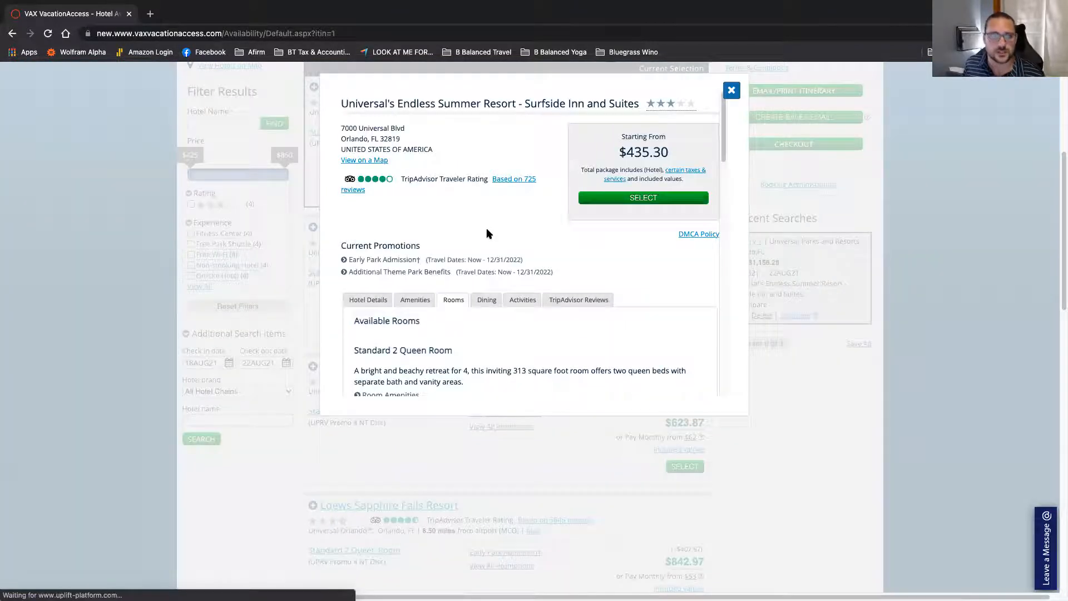
scroll(498, 243, "down", 4)
scroll(529, 322, "up", 8)
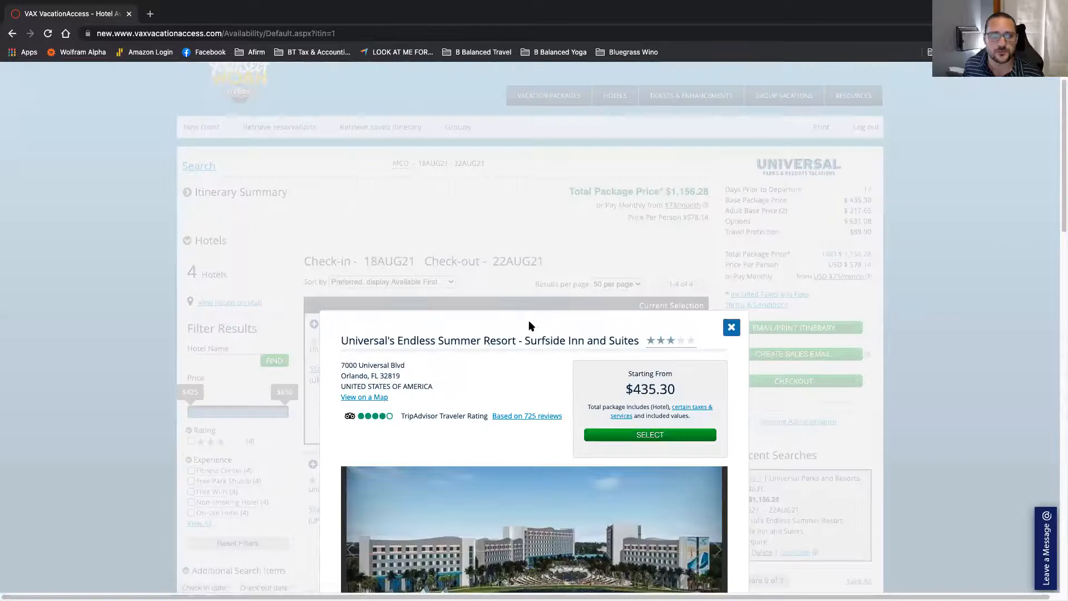
scroll(528, 322, "down", 7)
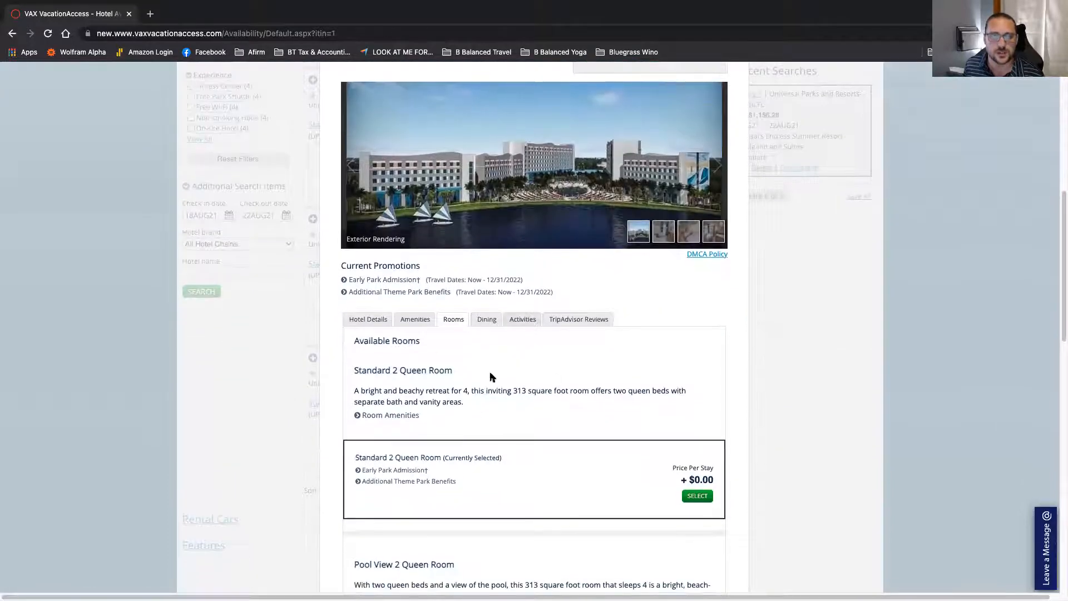
scroll(490, 377, "down", 10)
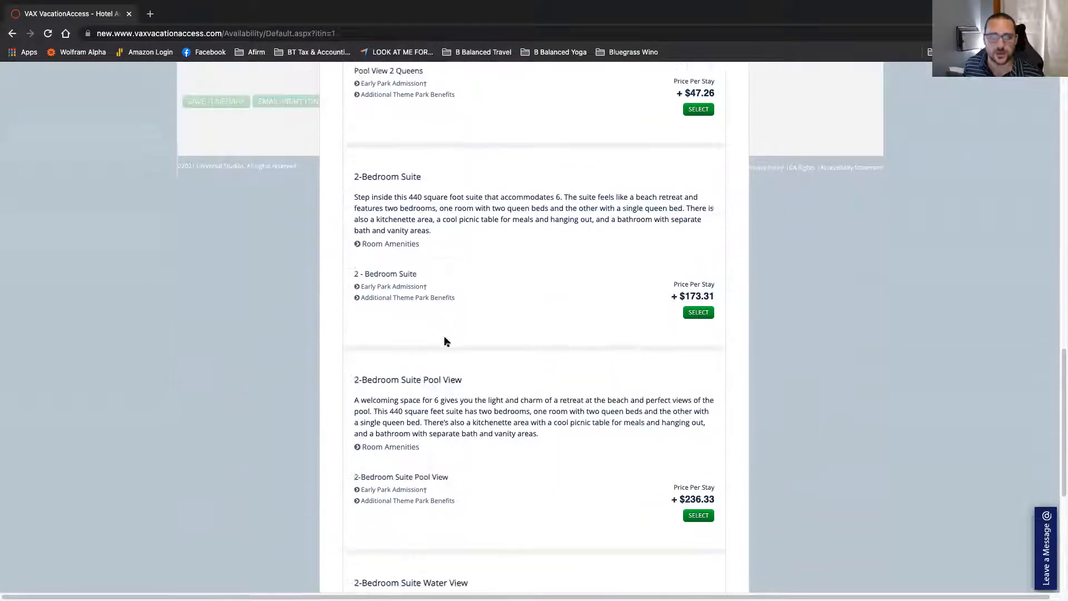
scroll(460, 358, "down", 6)
scroll(461, 358, "up", 14)
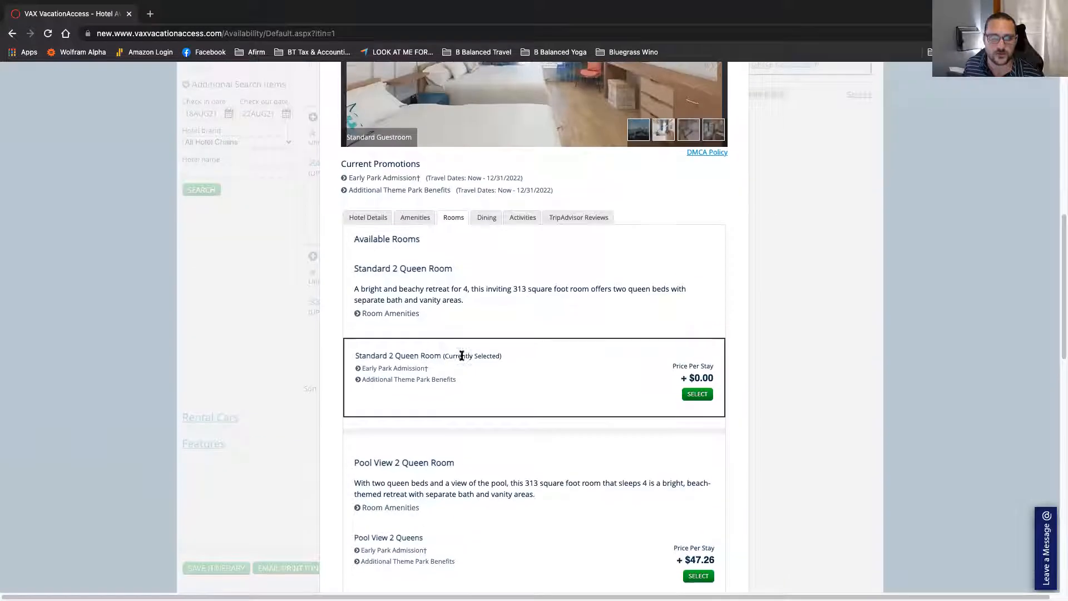
scroll(462, 356, "up", 2)
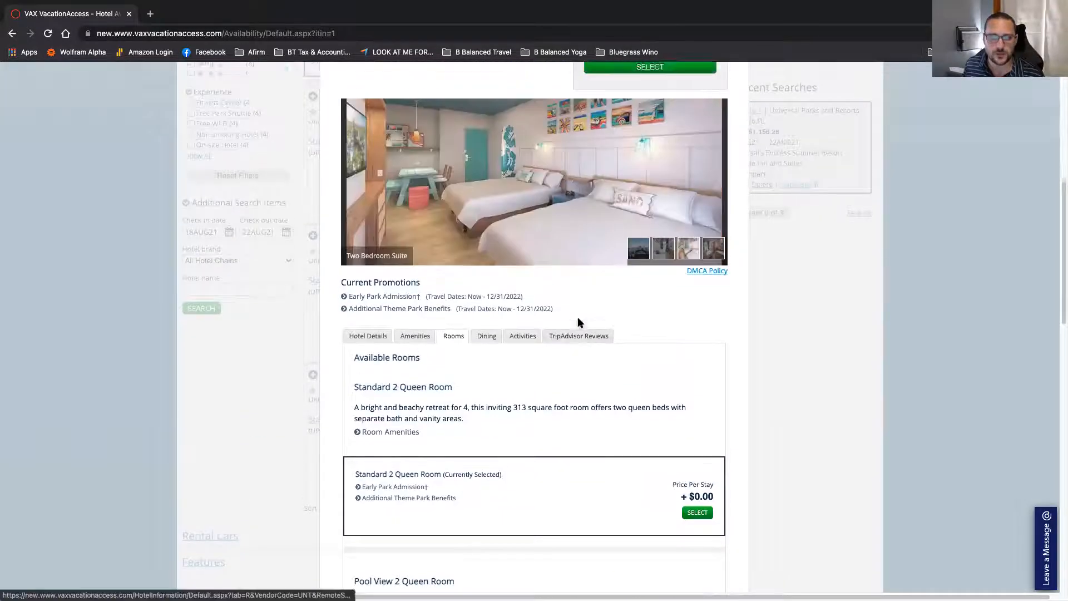
scroll(578, 322, "up", 2)
scroll(702, 217, "up", 4)
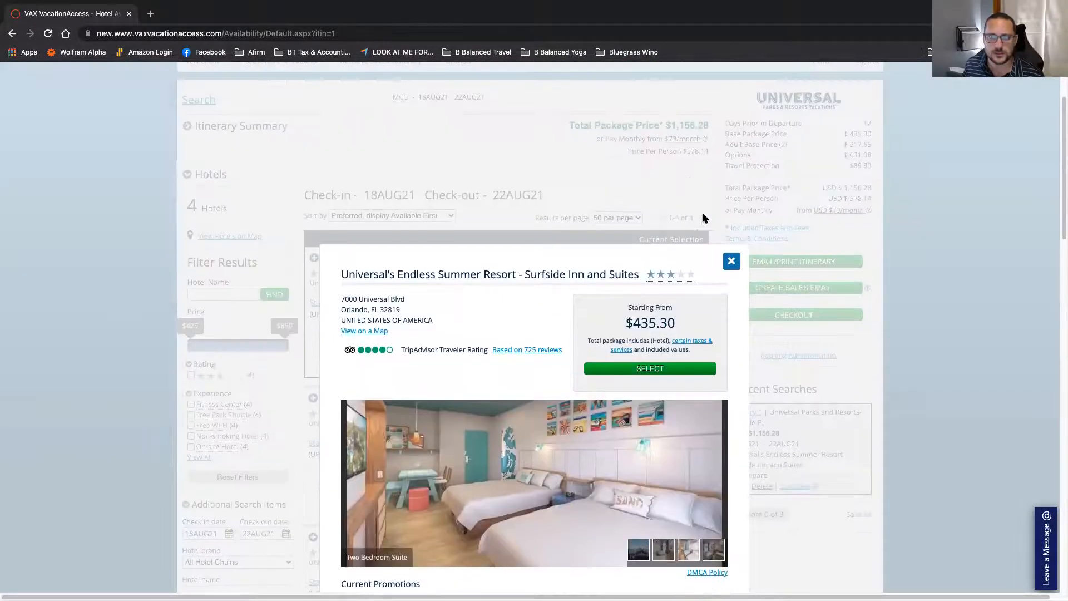
left_click(727, 261)
scroll(475, 373, "down", 6)
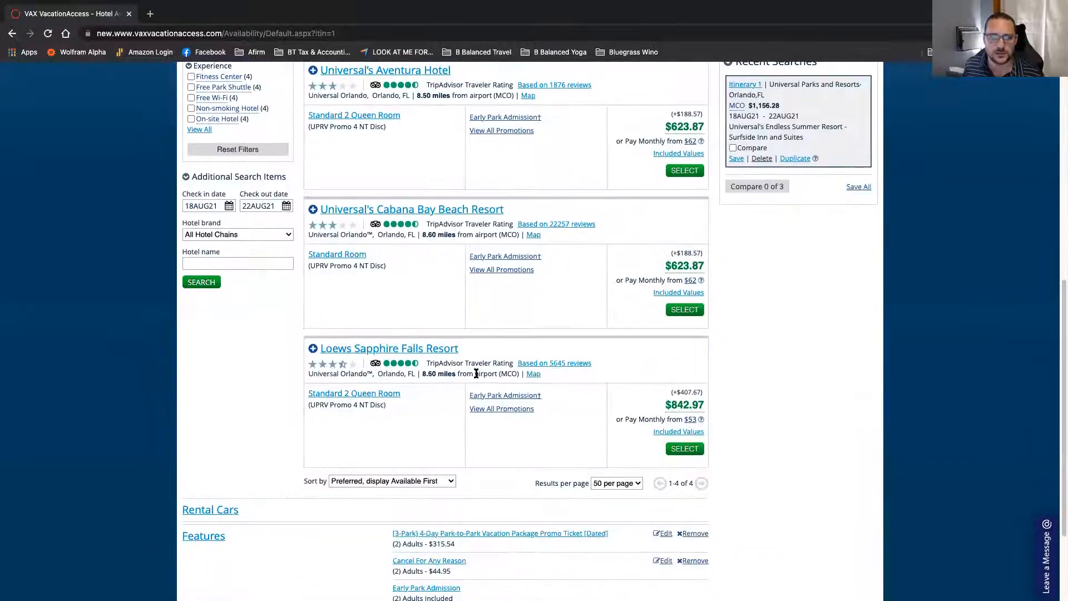
left_click(500, 411)
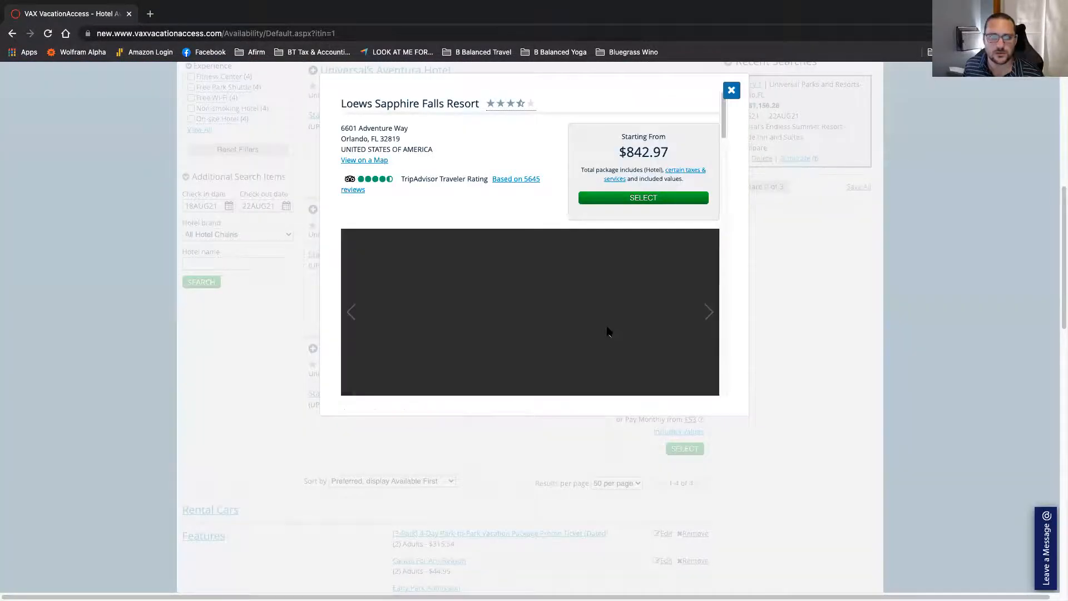
scroll(609, 342, "down", 2)
scroll(609, 332, "down", 3)
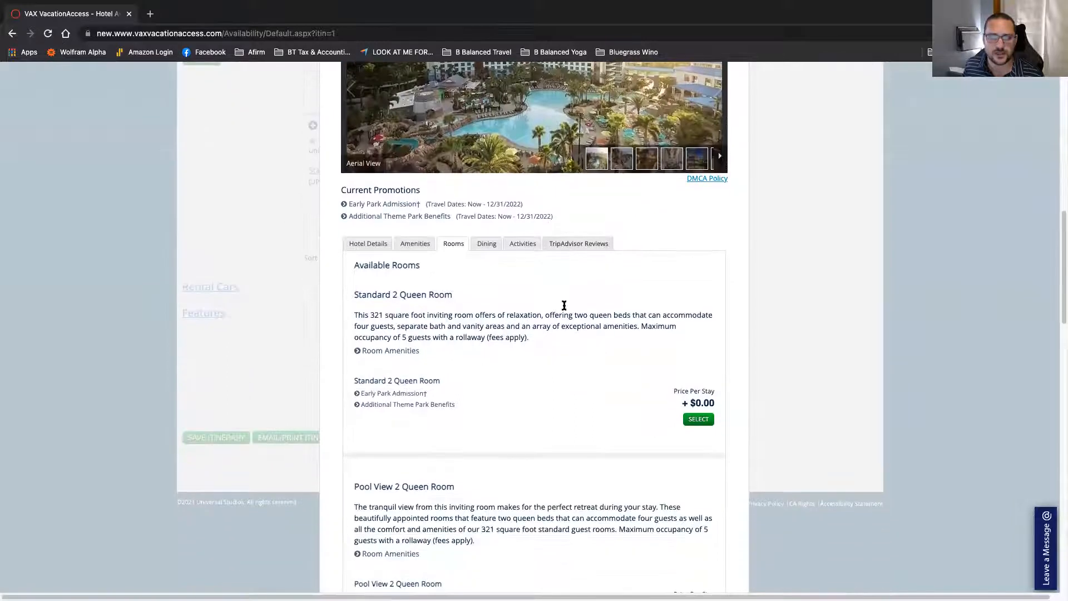
left_click(528, 248)
left_click(415, 243)
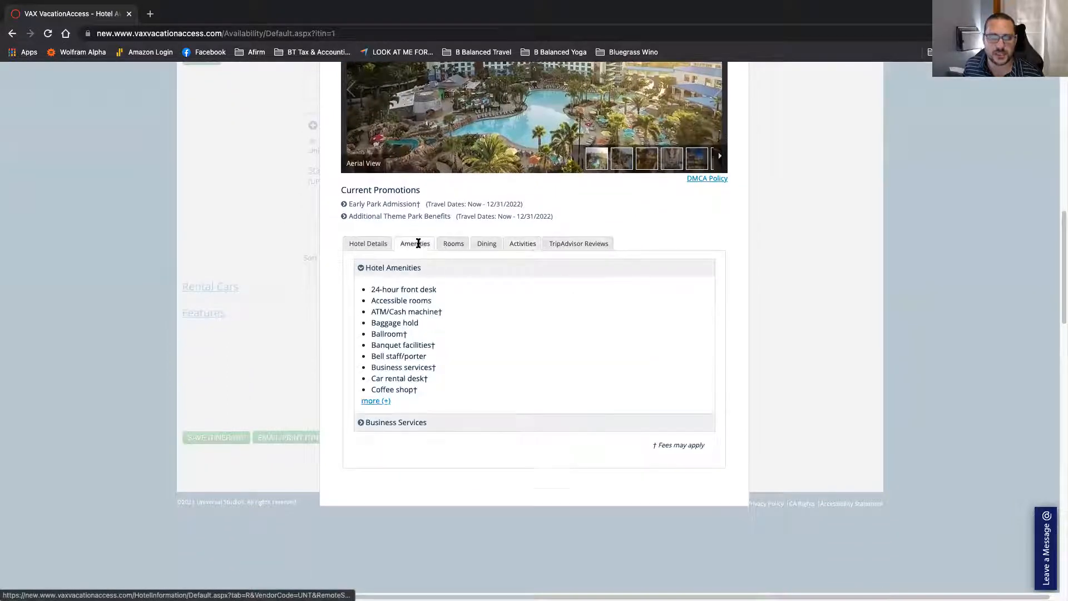
scroll(388, 372, "down", 1)
left_click(382, 386)
scroll(448, 305, "down", 3)
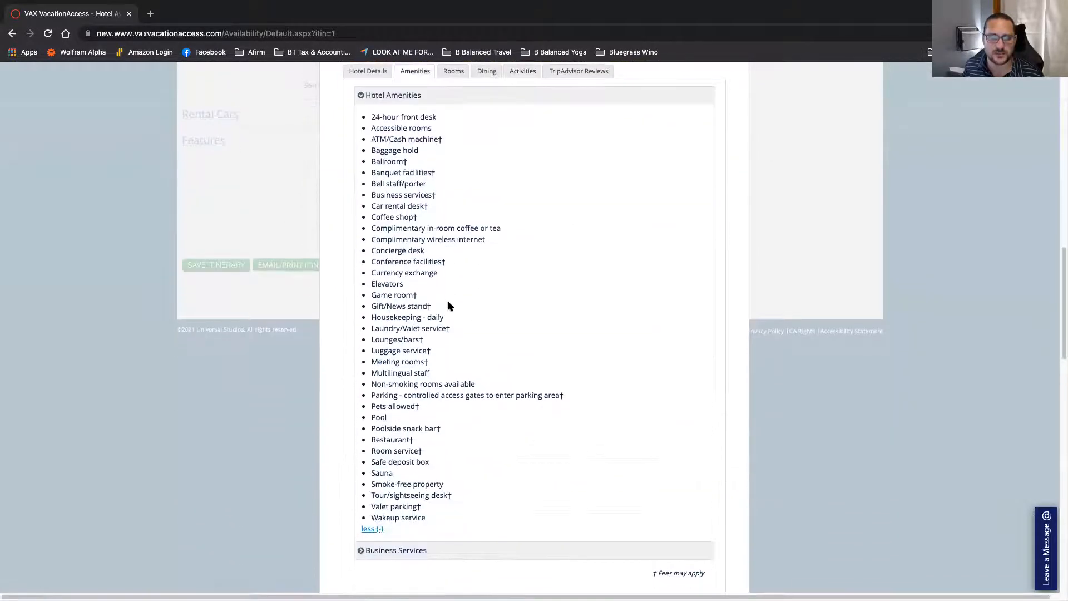
scroll(413, 272, "up", 4)
left_click(368, 285)
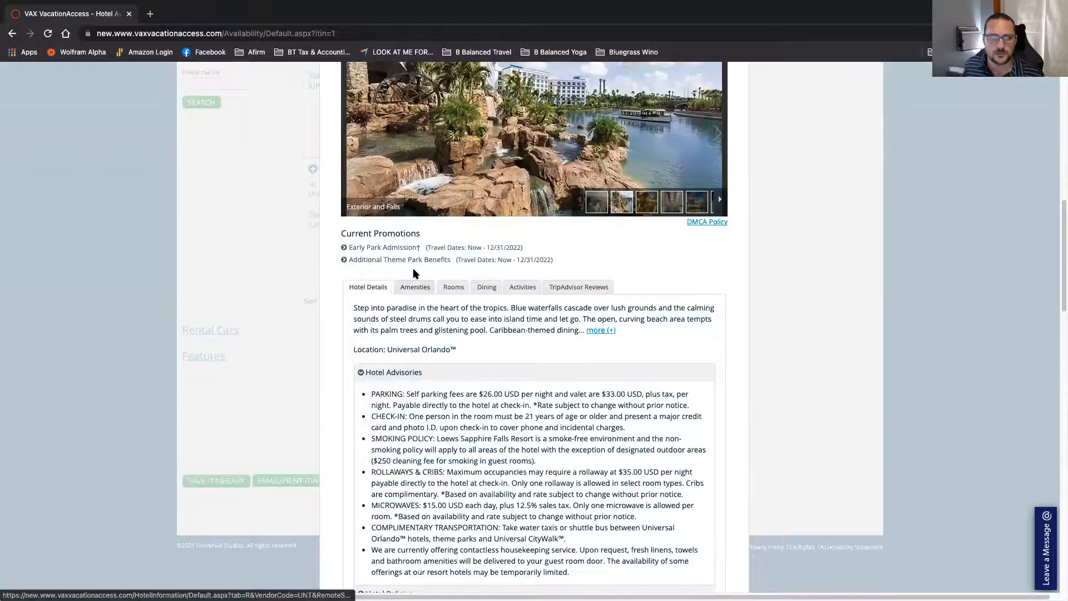
scroll(413, 270, "down", 1)
scroll(414, 271, "down", 3)
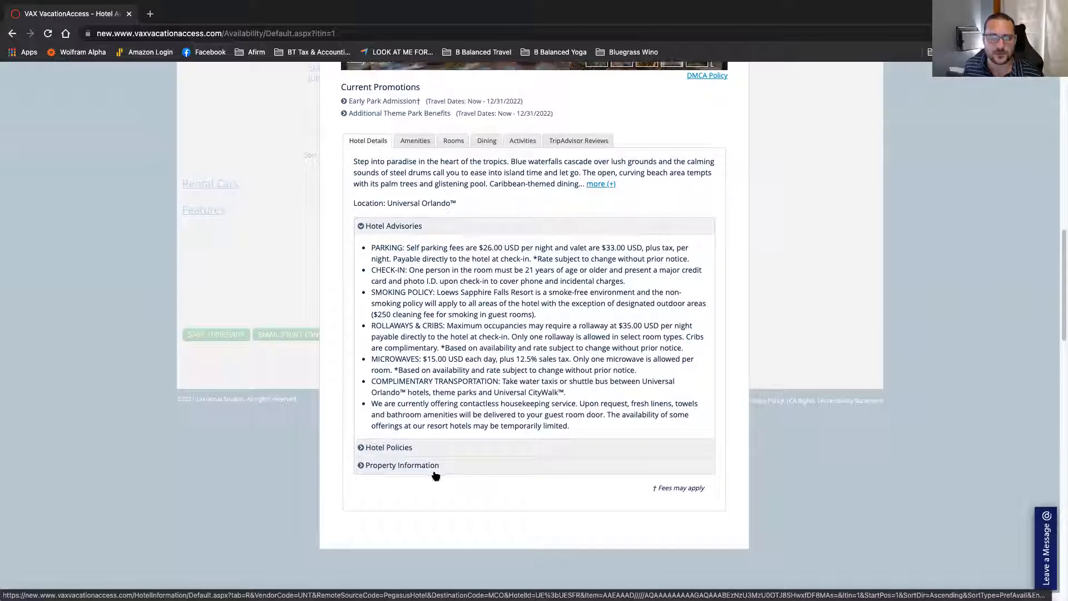
scroll(685, 284, "up", 5)
scroll(714, 171, "up", 3)
left_click(730, 185)
scroll(488, 265, "down", 3)
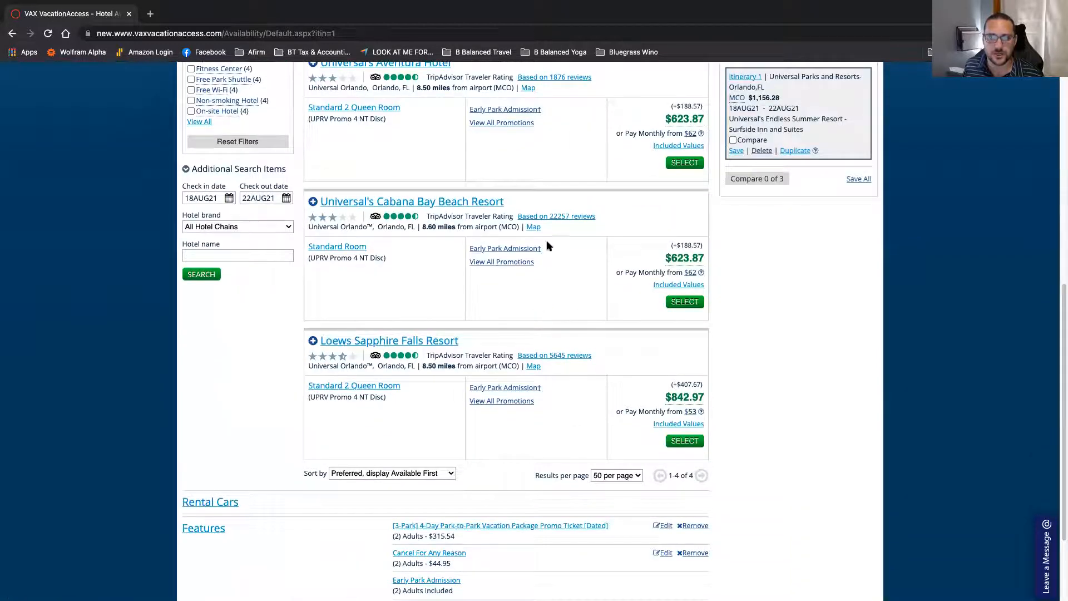
scroll(485, 389, "up", 5)
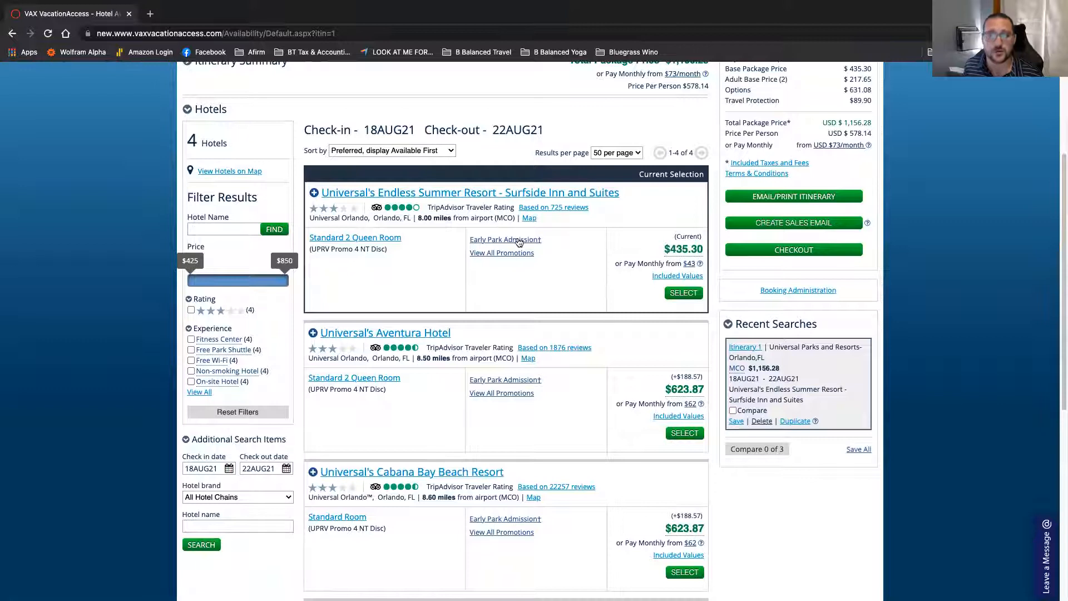
left_click(518, 241)
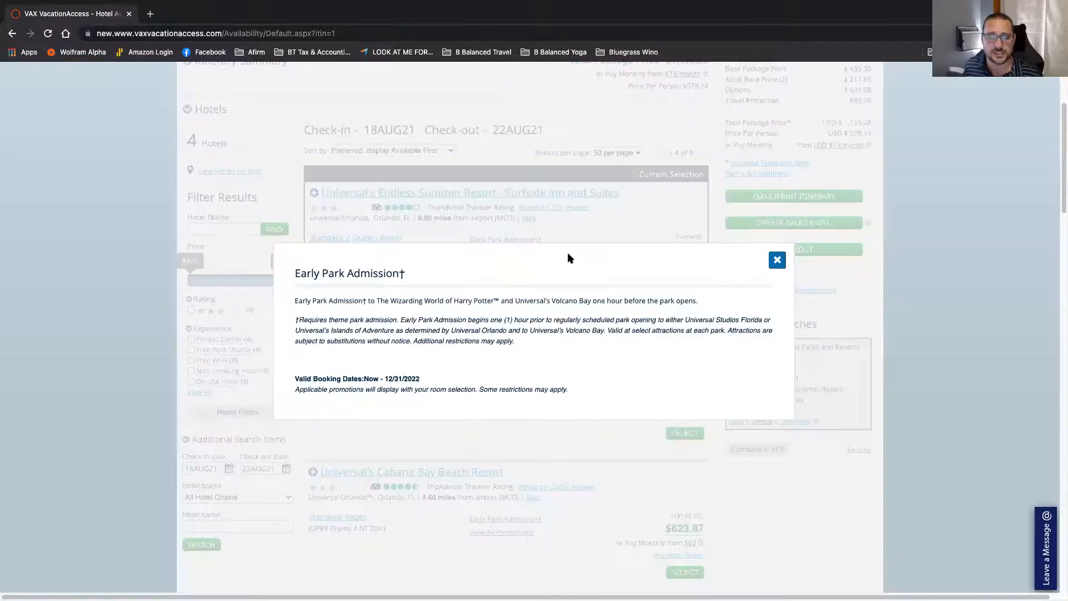
left_click(777, 260)
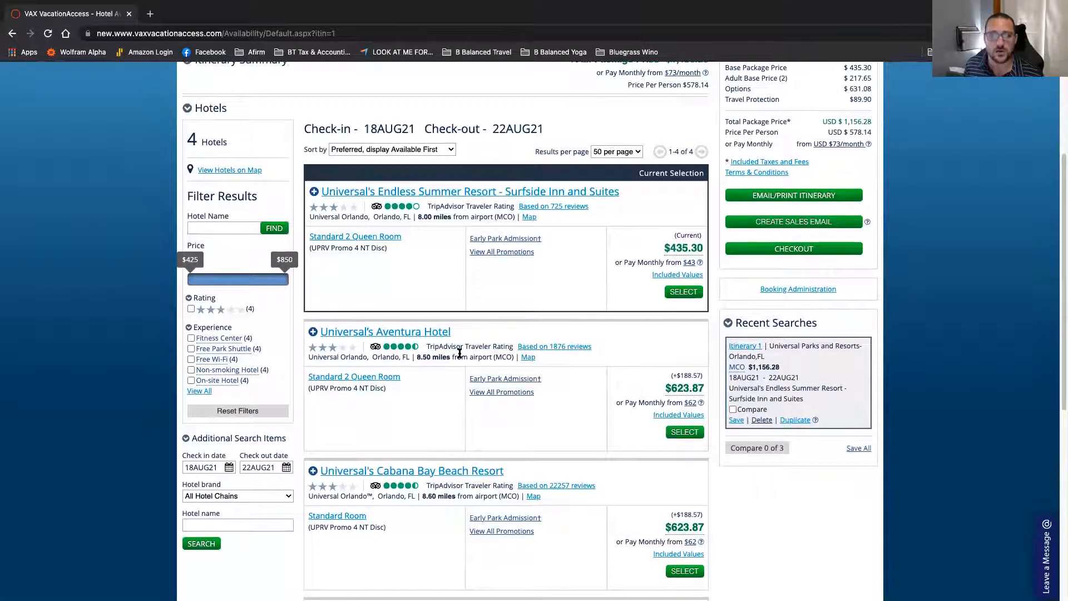
scroll(460, 354, "down", 1)
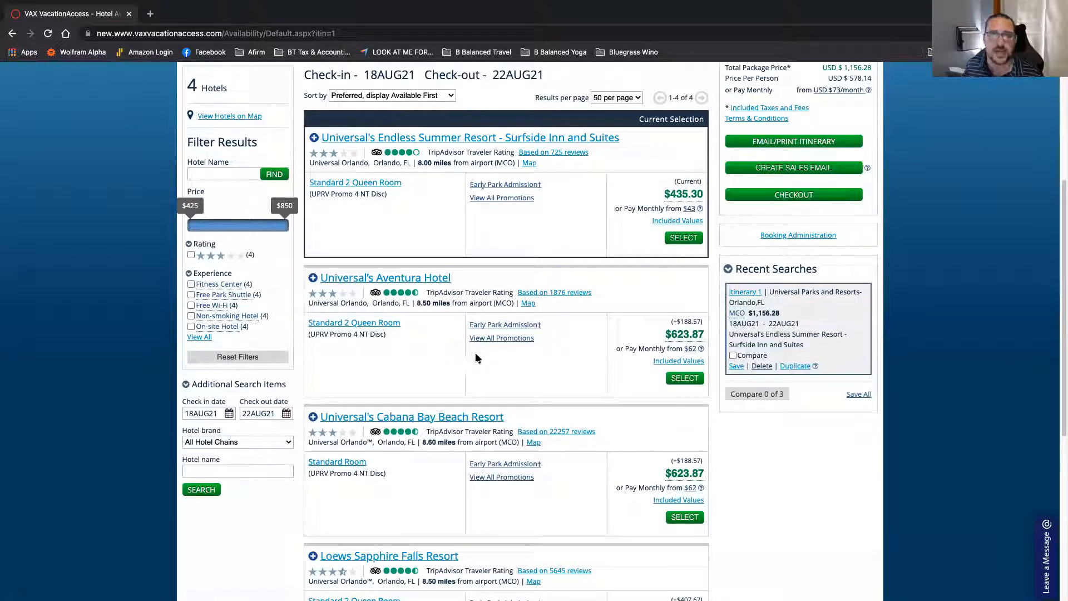
left_click(683, 237)
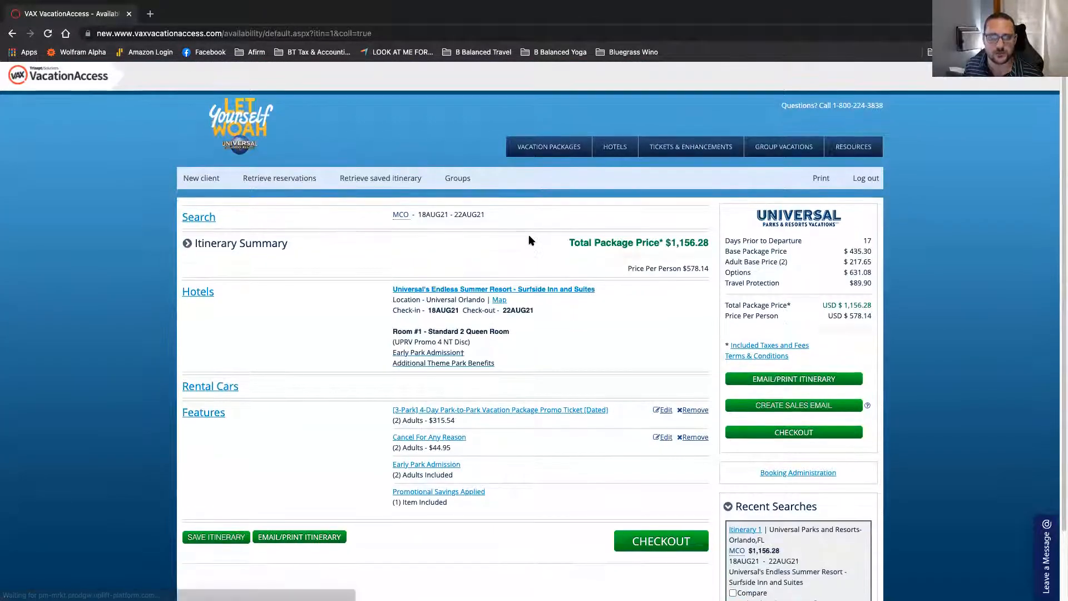
Step: View the 4-Day Park-to-Park ticket details, then close them
scroll(530, 240, "down", 1)
scroll(482, 360, "down", 2)
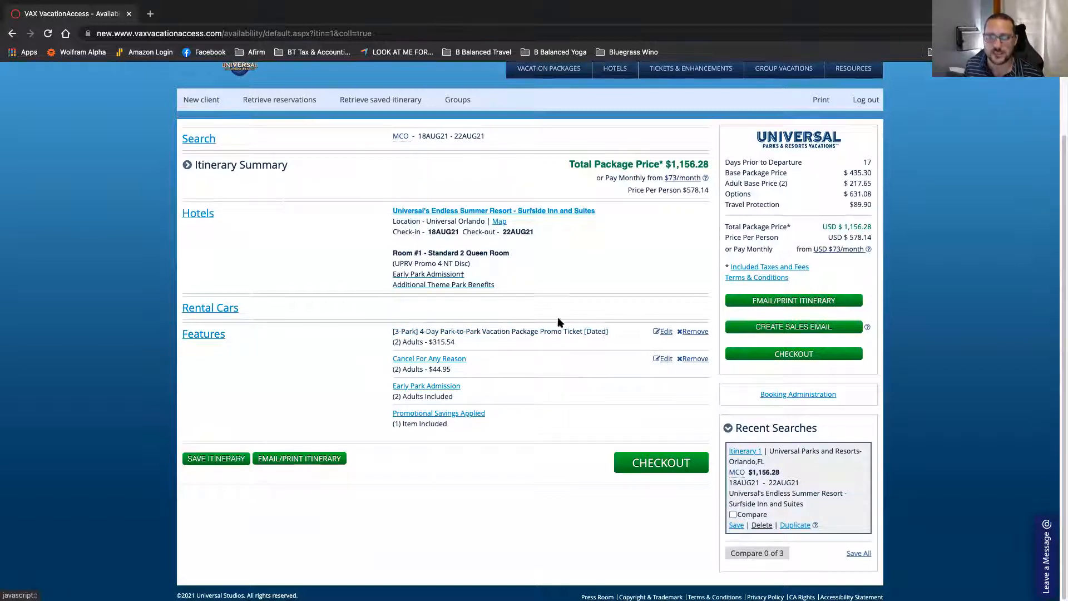
left_click(517, 337)
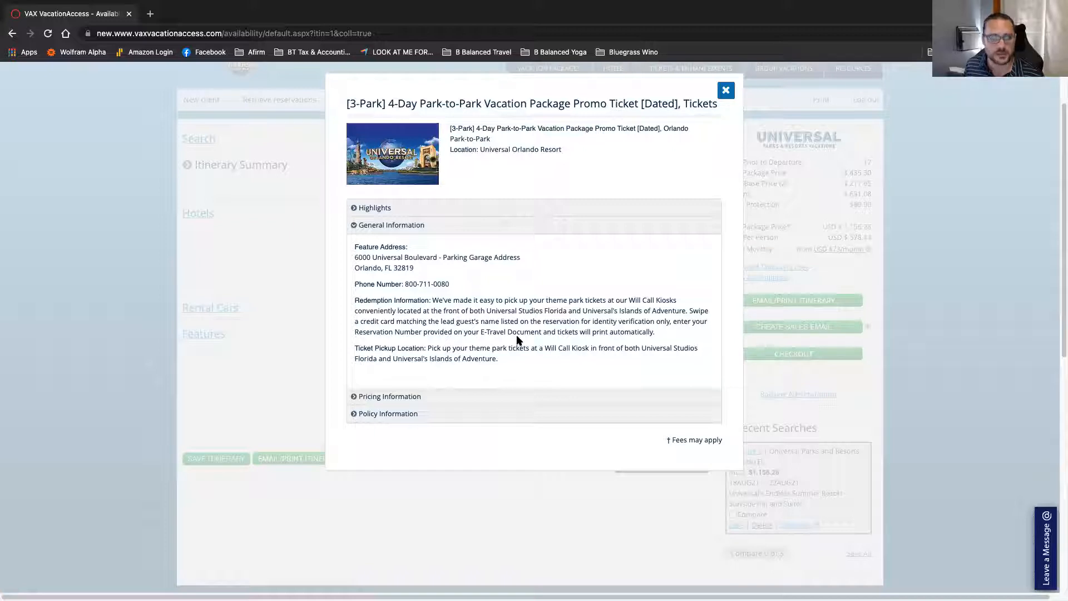
left_click(726, 91)
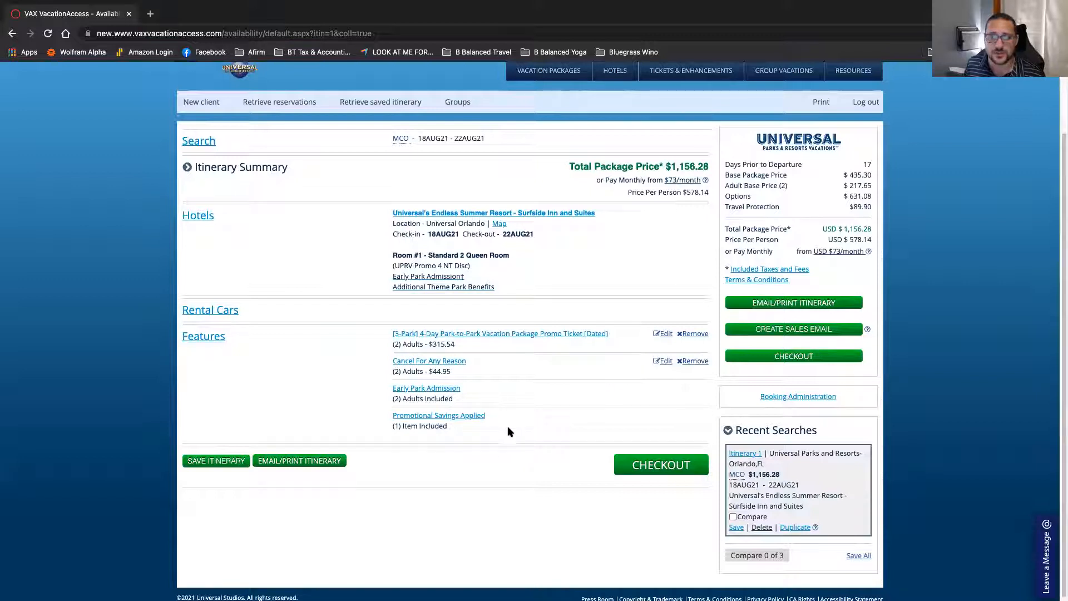
Step: Open the Booking Administration commission settings for the itinerary
scroll(835, 248, "up", 1)
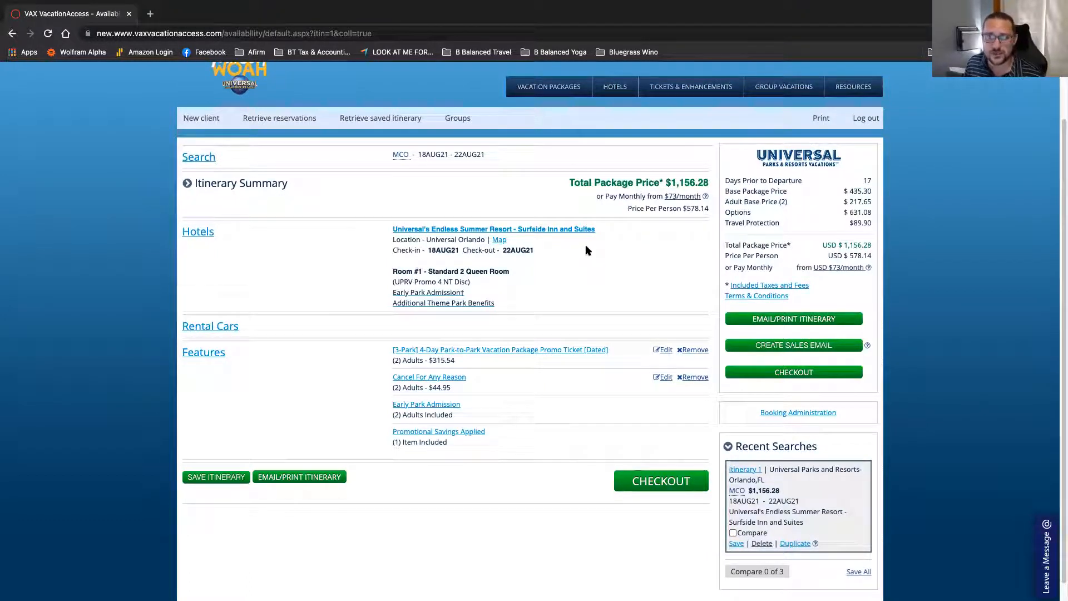
scroll(555, 251, "down", 1)
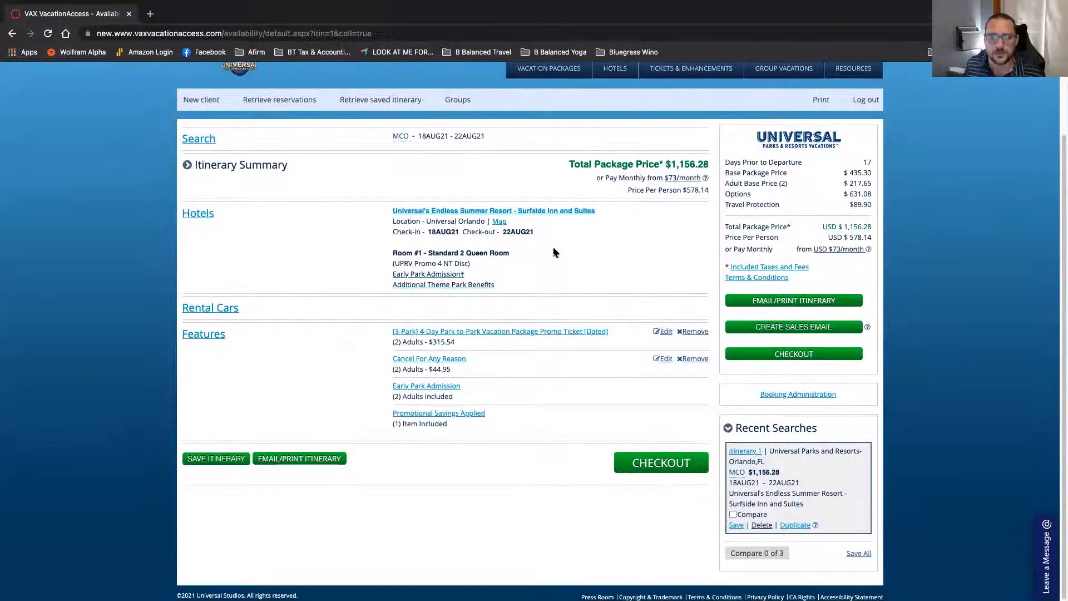
left_click(773, 394)
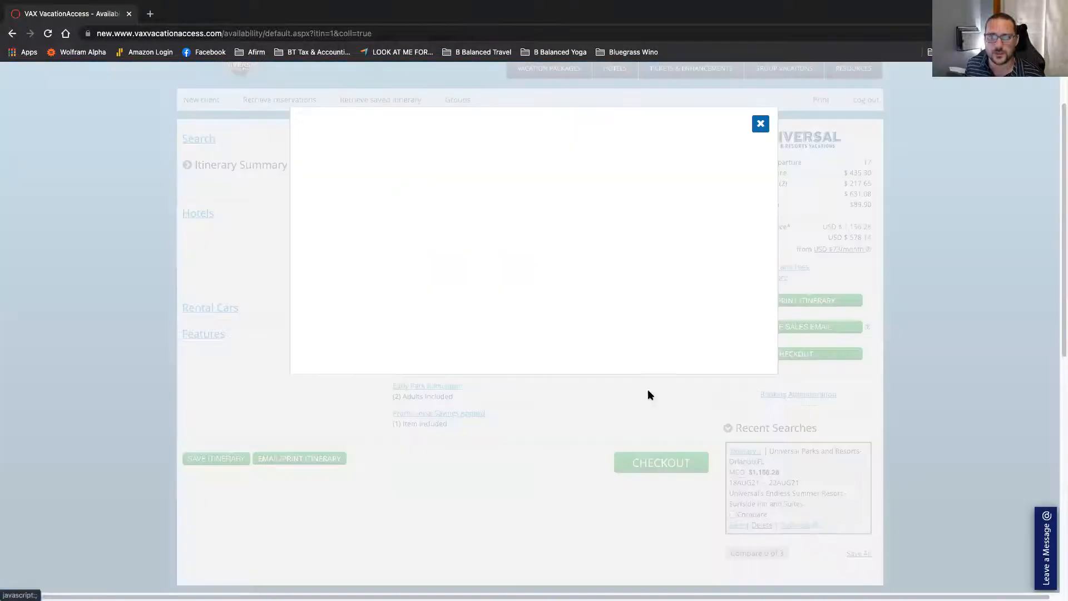
Step: Close the Booking Administration settings and bring up the email/print itinerary form
left_click_drag(689, 234, 732, 236)
left_click(732, 238)
left_click(760, 123)
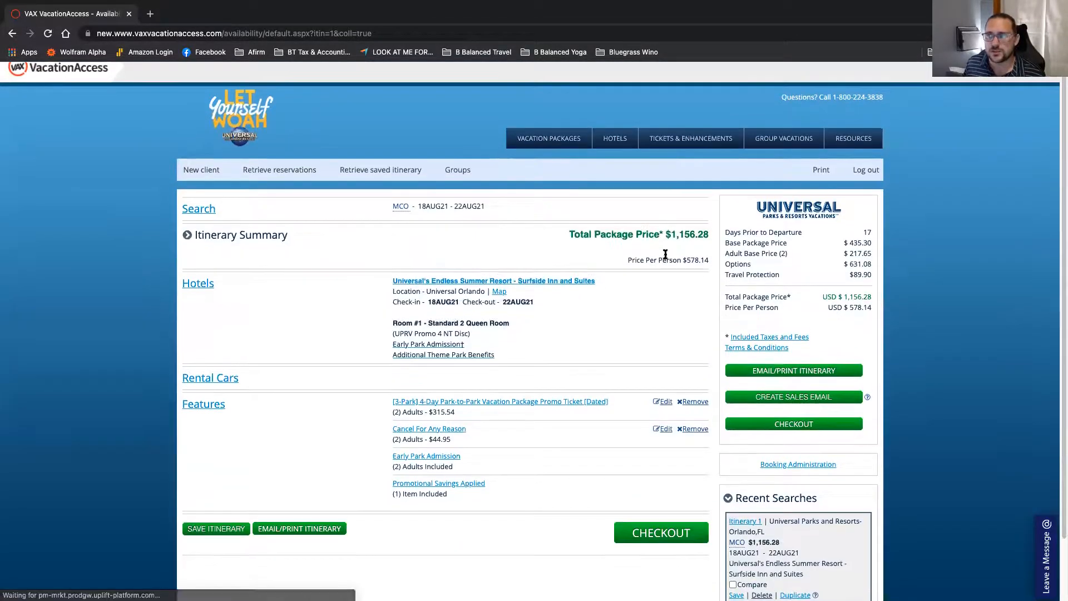
scroll(666, 254, "down", 1)
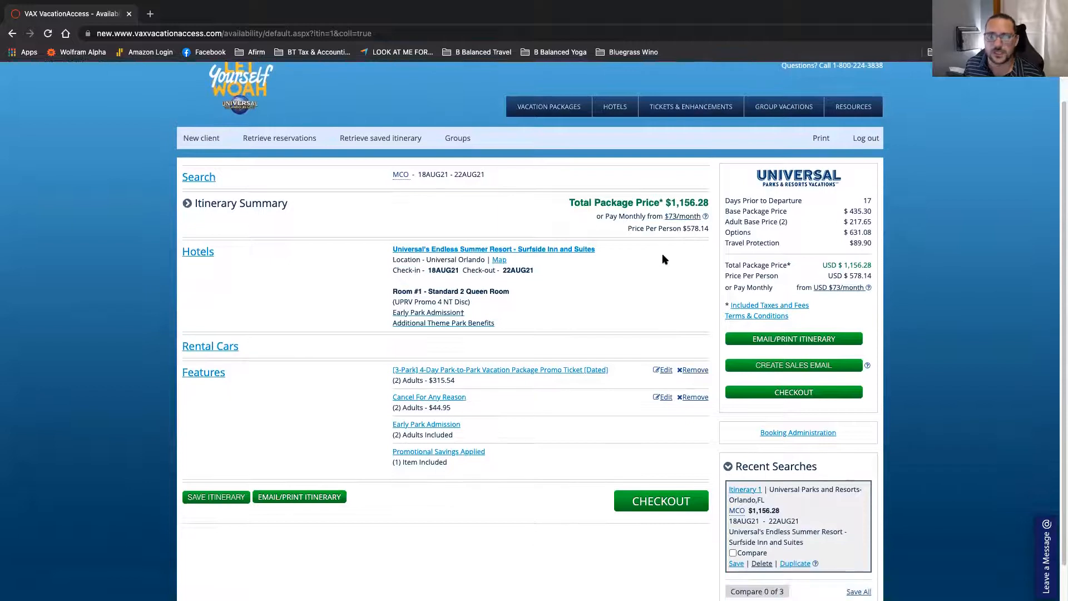
left_click(754, 340)
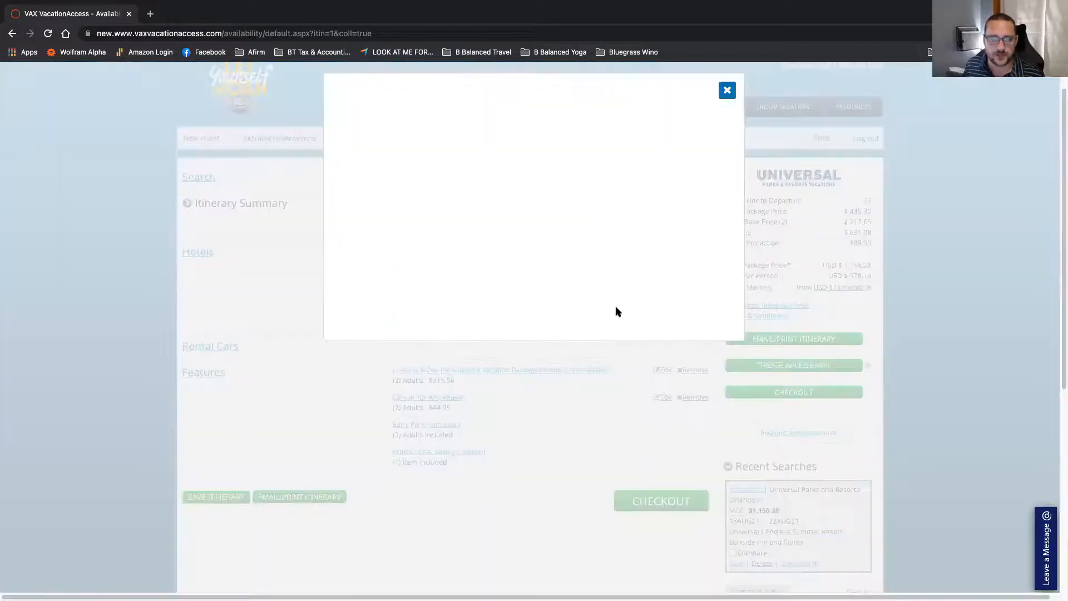
Step: Enter the agent's balancedtravel.com e-mail address as the itinerary email recipient
scroll(591, 237, "down", 3)
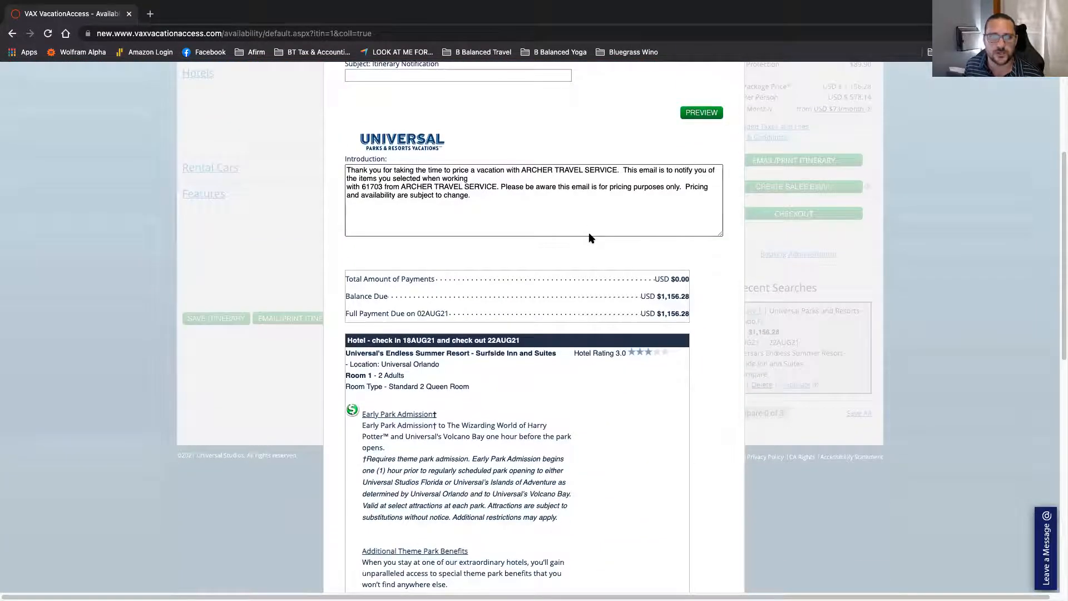
scroll(588, 242, "down", 3)
scroll(585, 253, "up", 6)
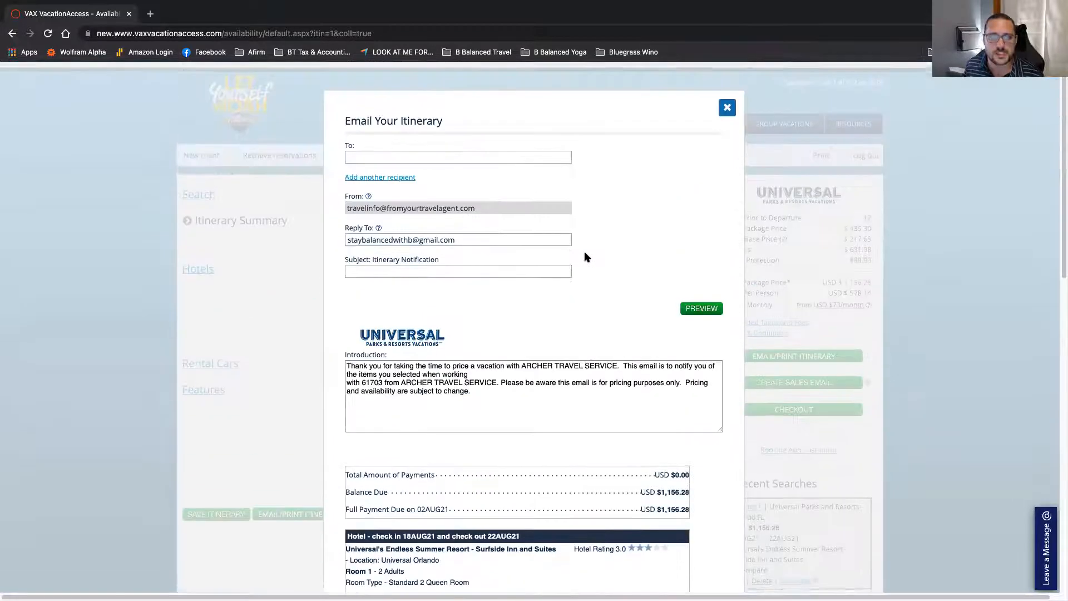
scroll(585, 257, "up", 1)
left_click(433, 170)
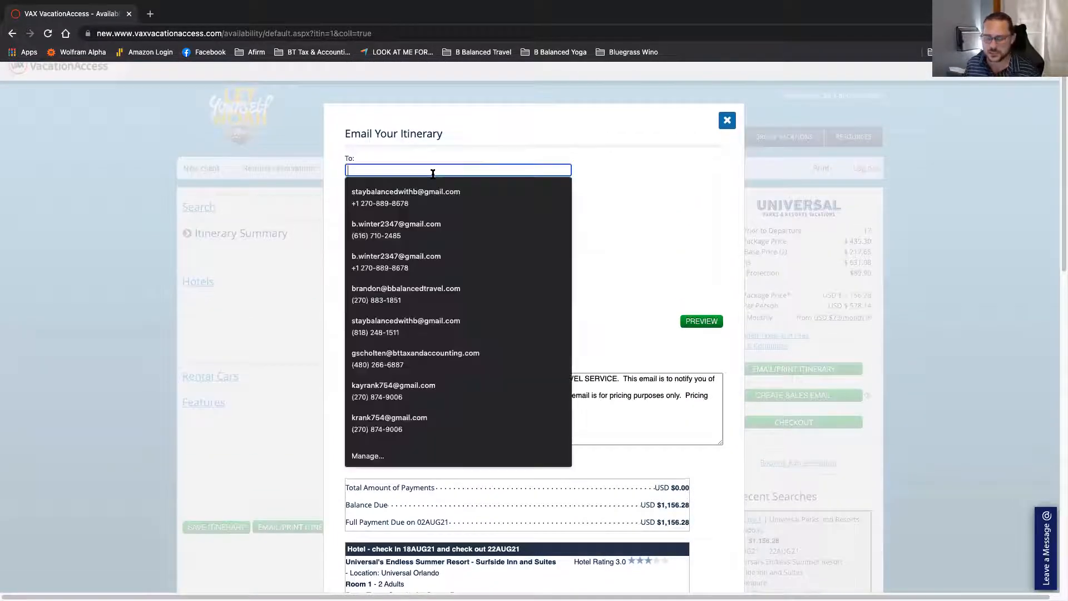
key("Tab")
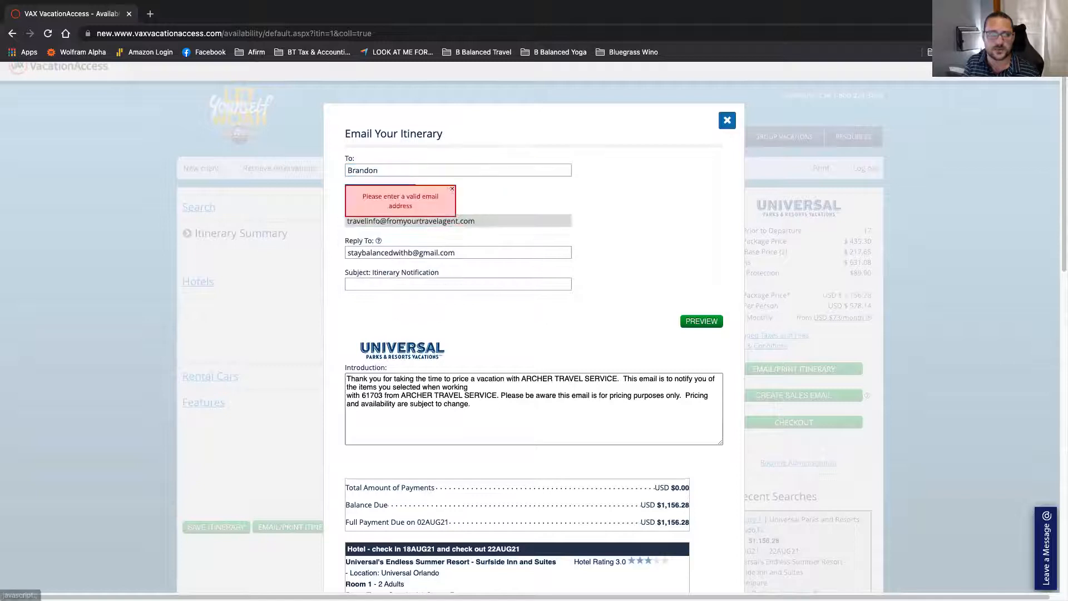
key("Tab")
key("Tab")
key("shift+Tab")
key("shift+Tab")
key("shift+Tab")
key("shift+Tab")
key("End")
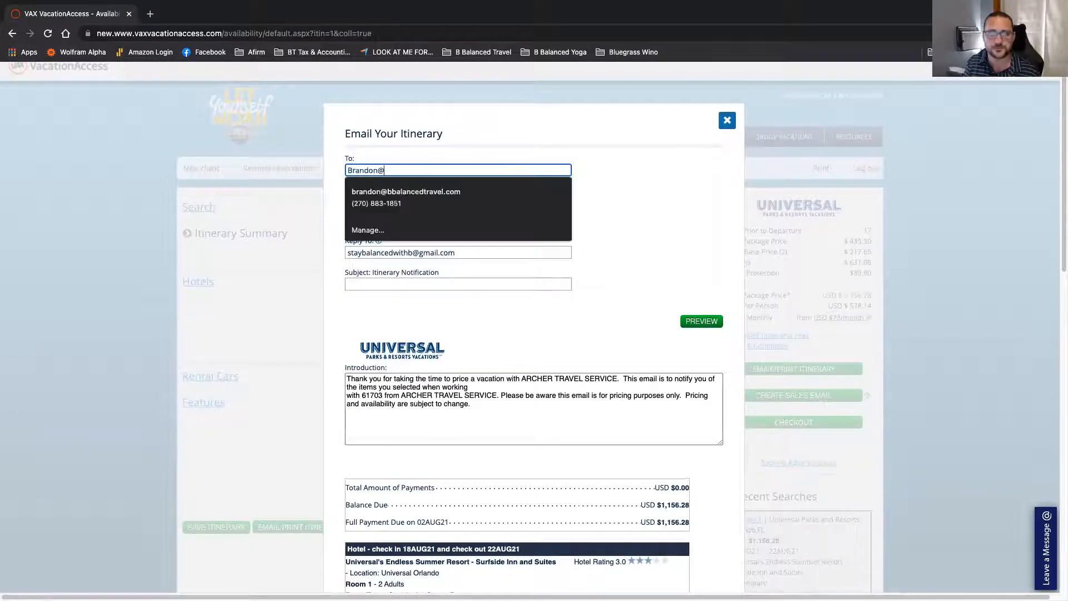
key("Tab")
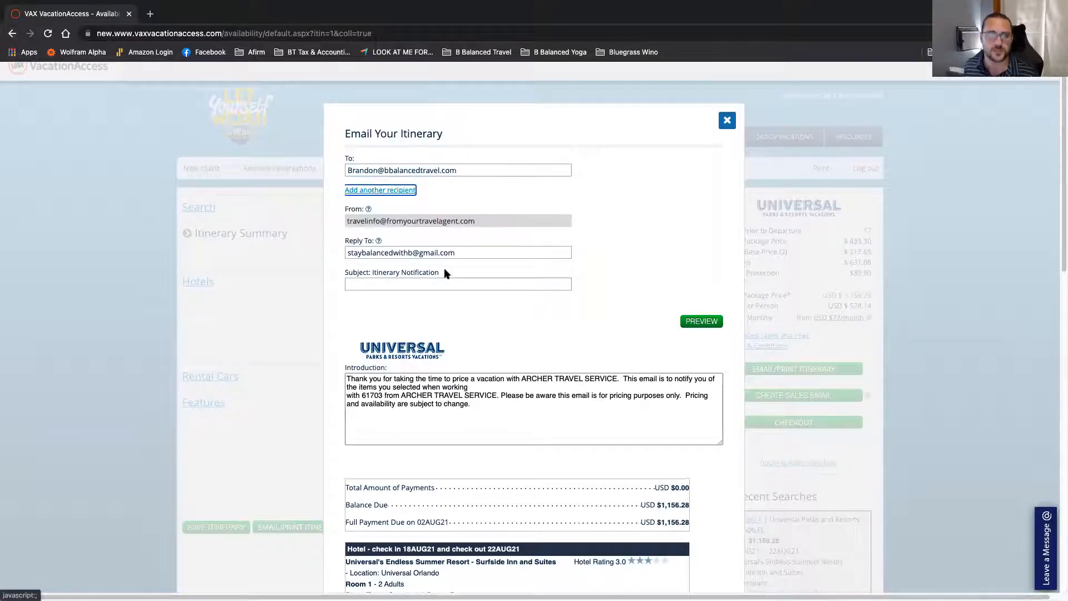
Step: Replace the agent number in the email introduction with the agent's first name
left_click(433, 280)
scroll(559, 216, "down", 2)
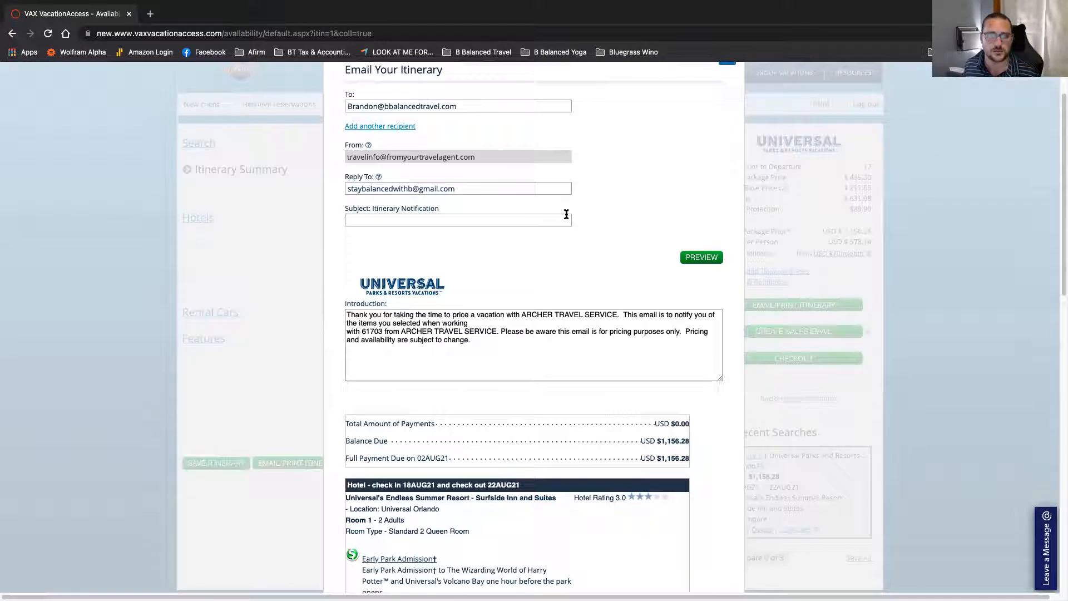
double_click(369, 307)
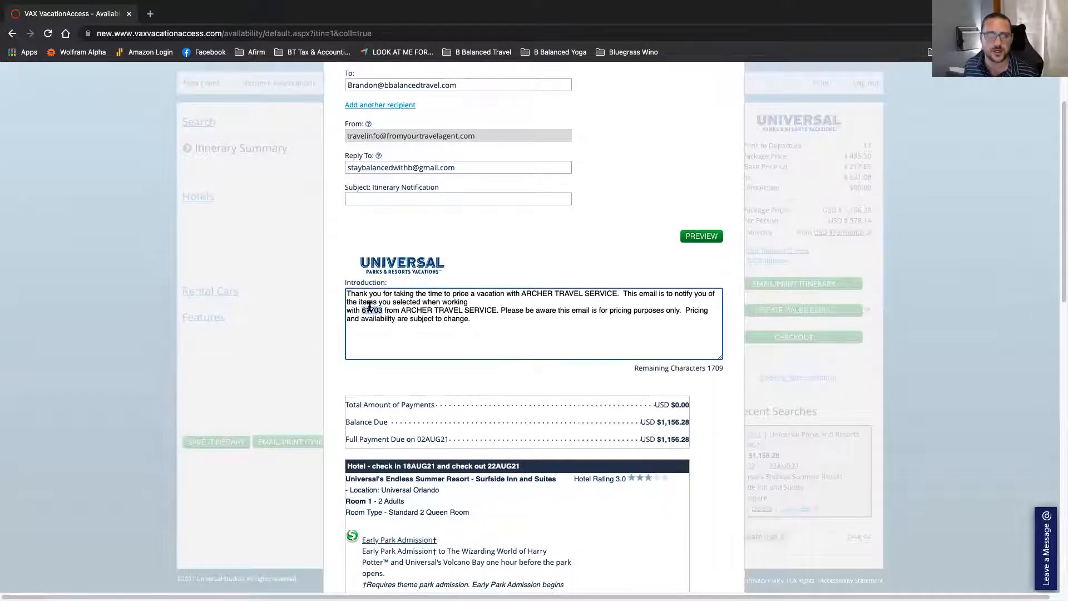
type("Brandon")
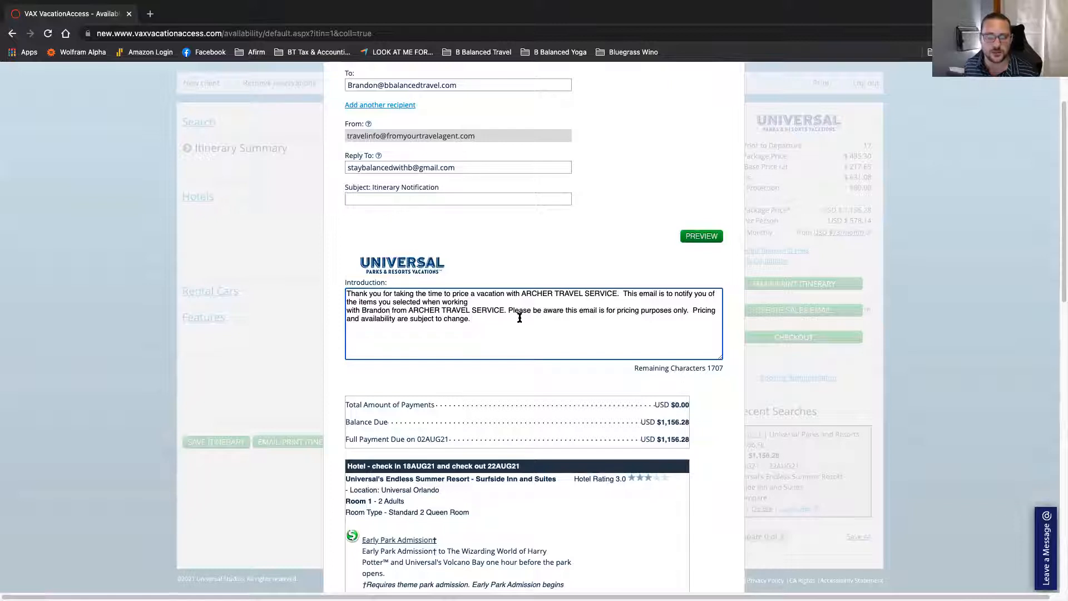
Step: Preview the itinerary email, then close the email window
scroll(459, 305, "down", 2)
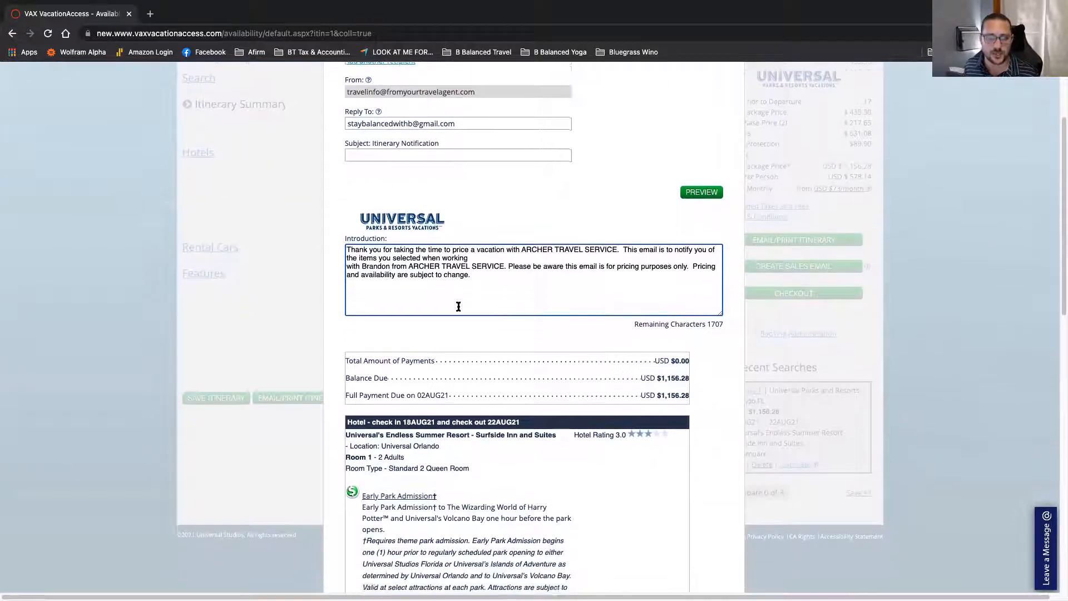
scroll(612, 250, "up", 5)
left_click(700, 334)
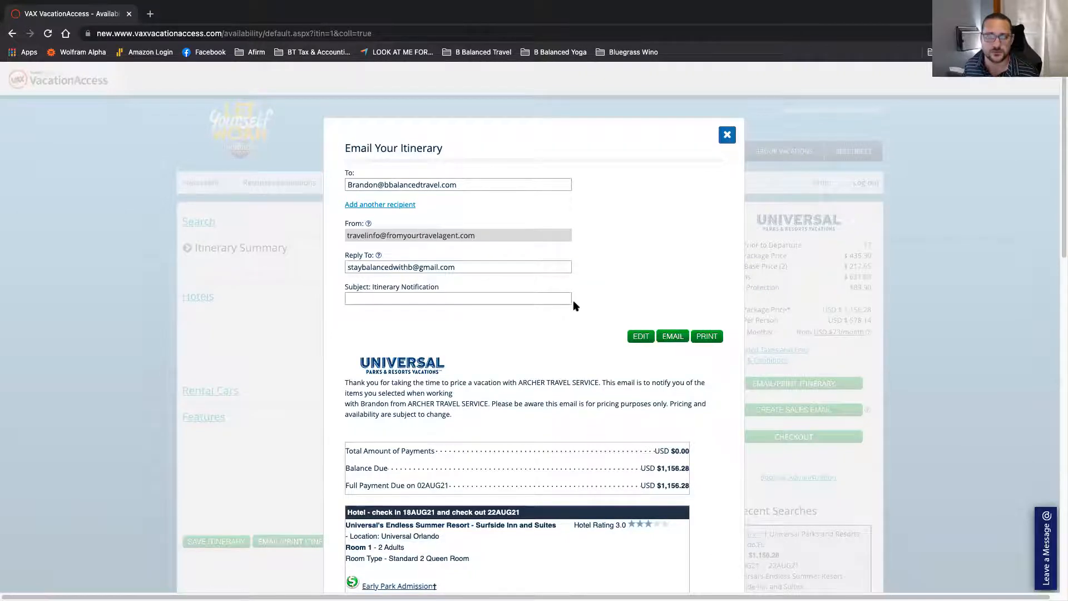
left_click(726, 135)
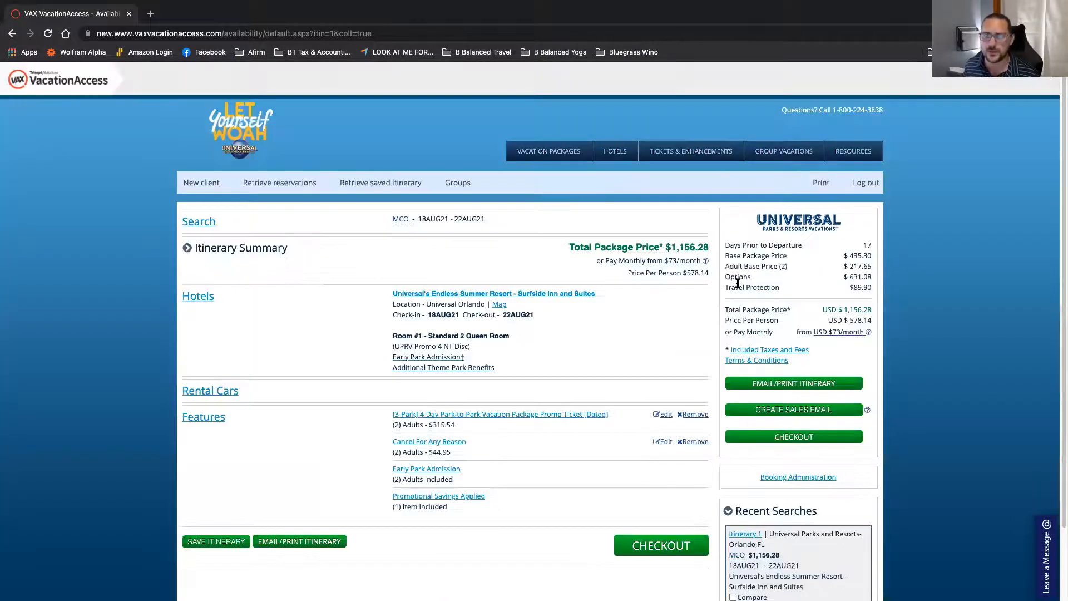
scroll(852, 392, "down", 3)
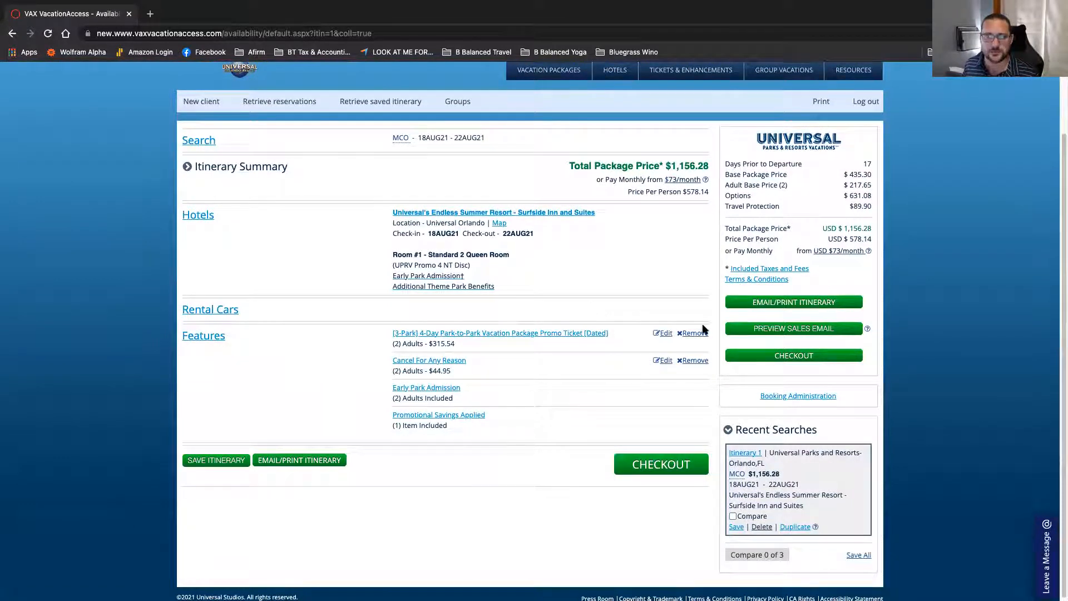
left_click(770, 332)
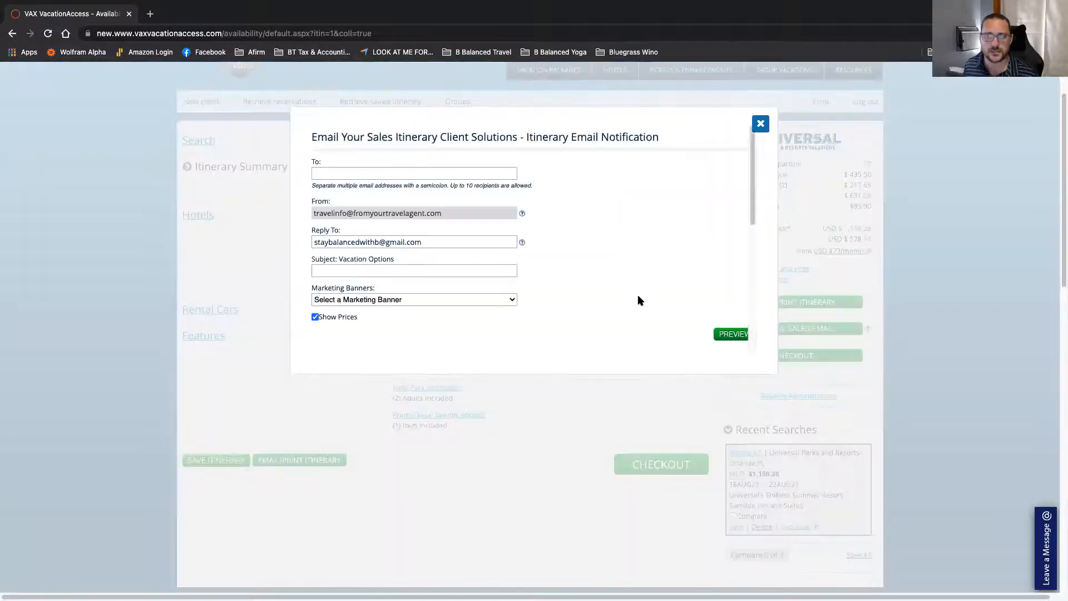
scroll(601, 330, "down", 7)
scroll(601, 331, "up", 6)
scroll(583, 331, "down", 2)
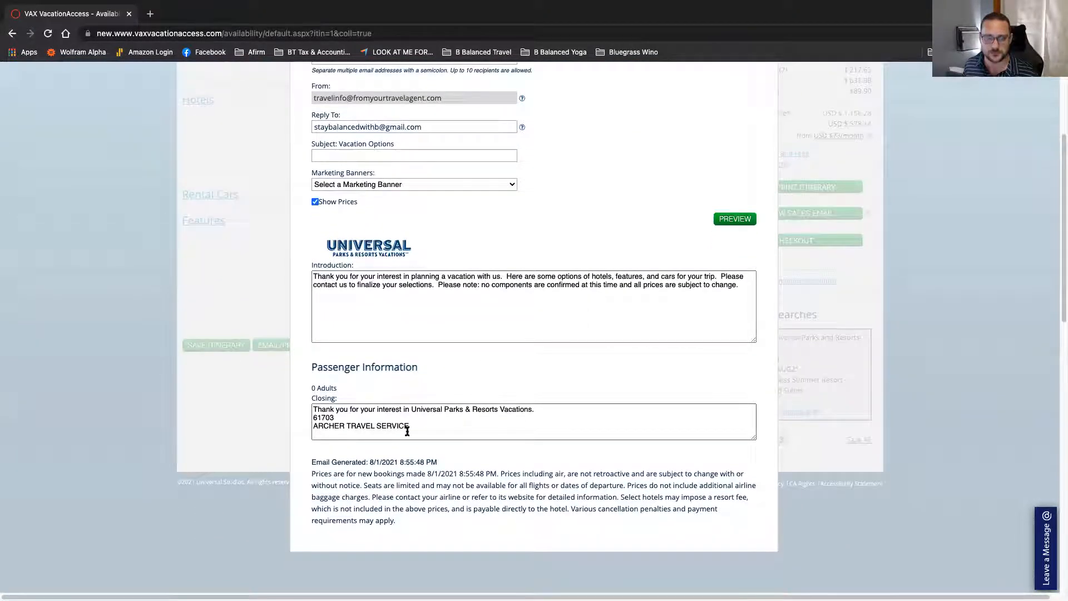
scroll(557, 480, "up", 4)
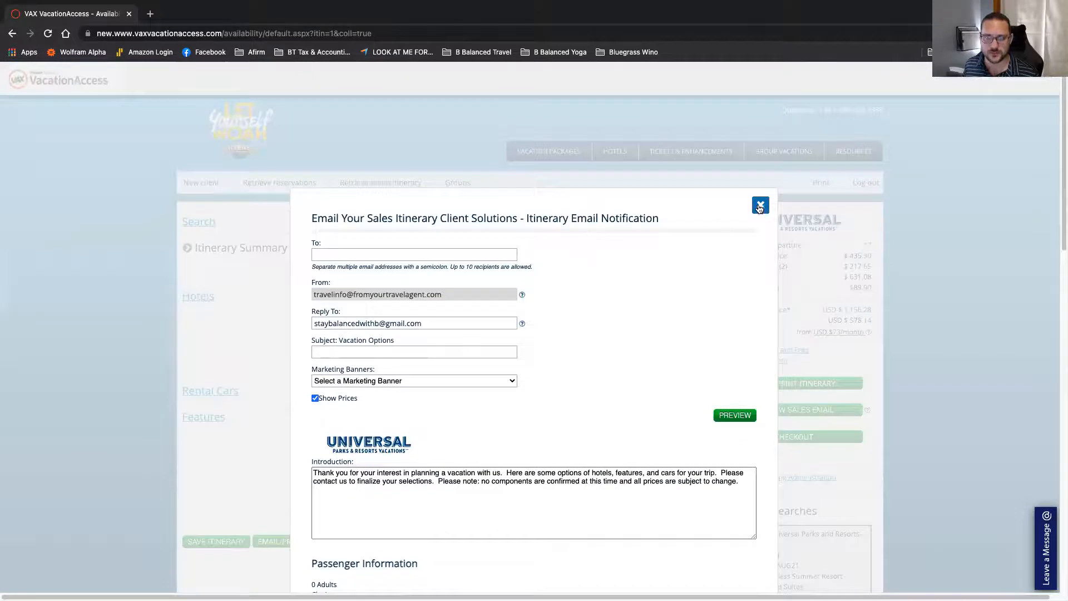
left_click(760, 206)
scroll(747, 351, "down", 2)
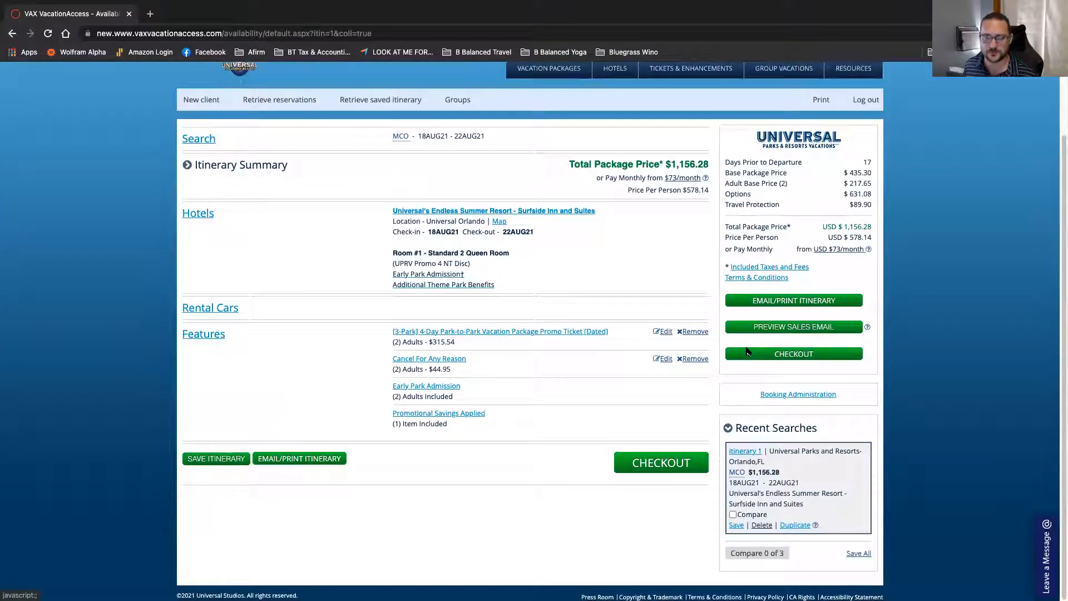
Step: At checkout, change the park ticket date to August 19 ($312.44) and update the cart to $1,150.08
left_click(660, 462)
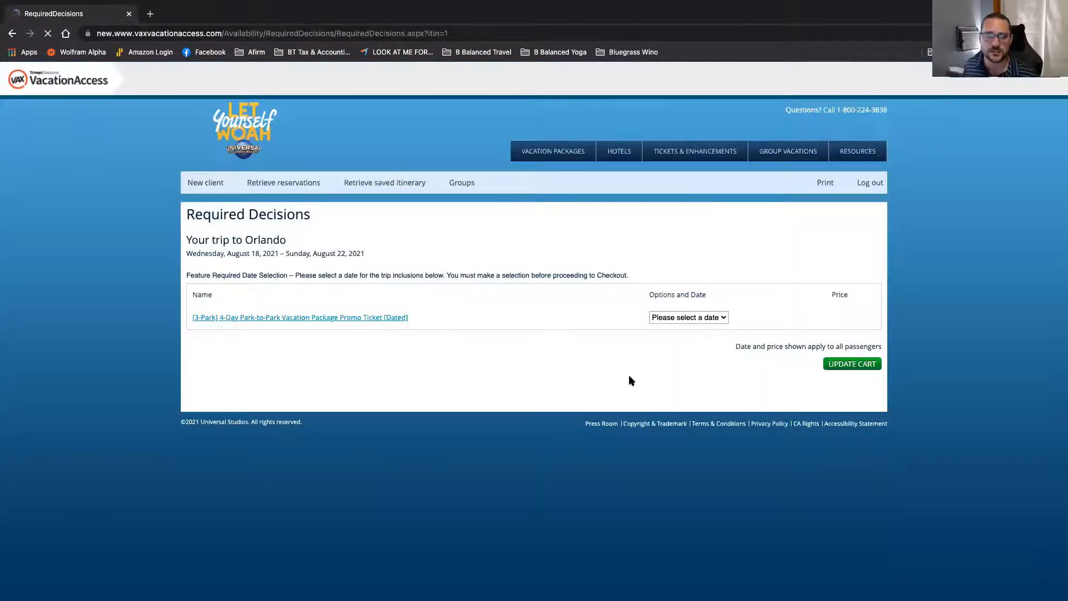
left_click(677, 318)
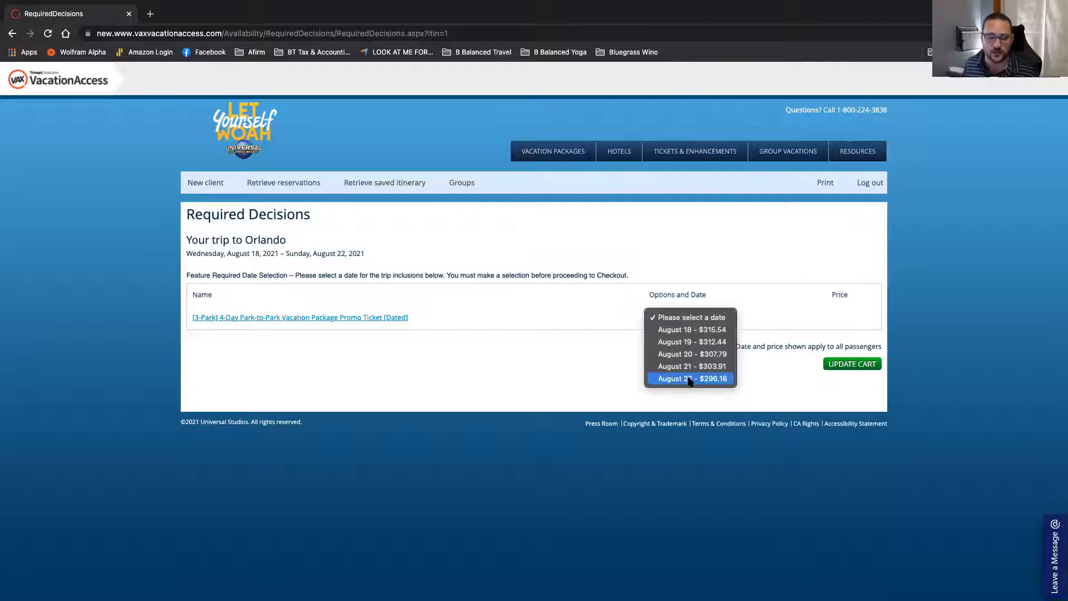
left_click(718, 341)
left_click(652, 334)
left_click(825, 384)
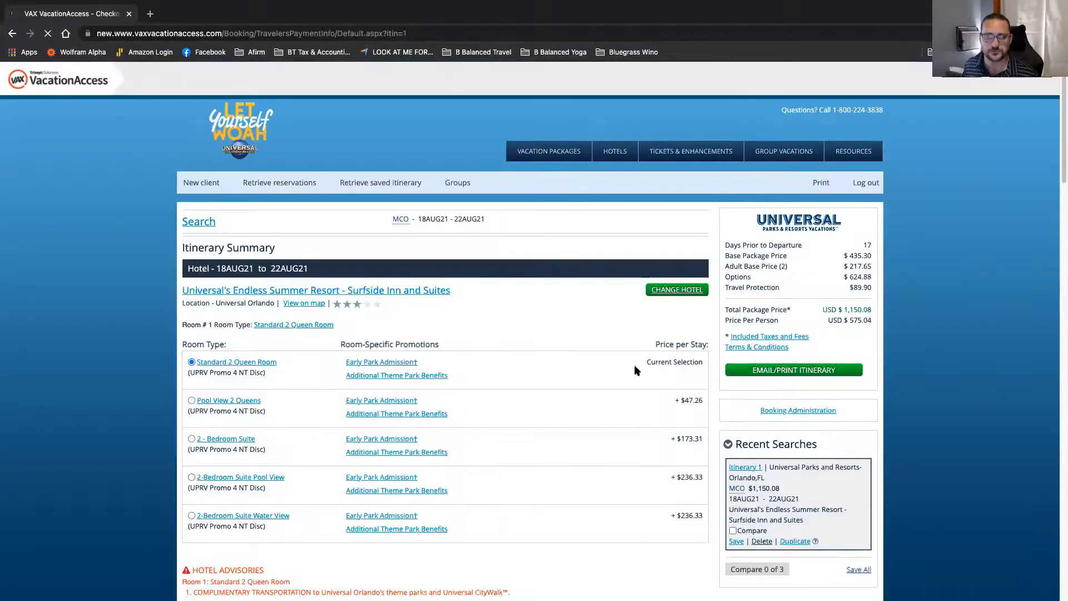
scroll(635, 366, "down", 1)
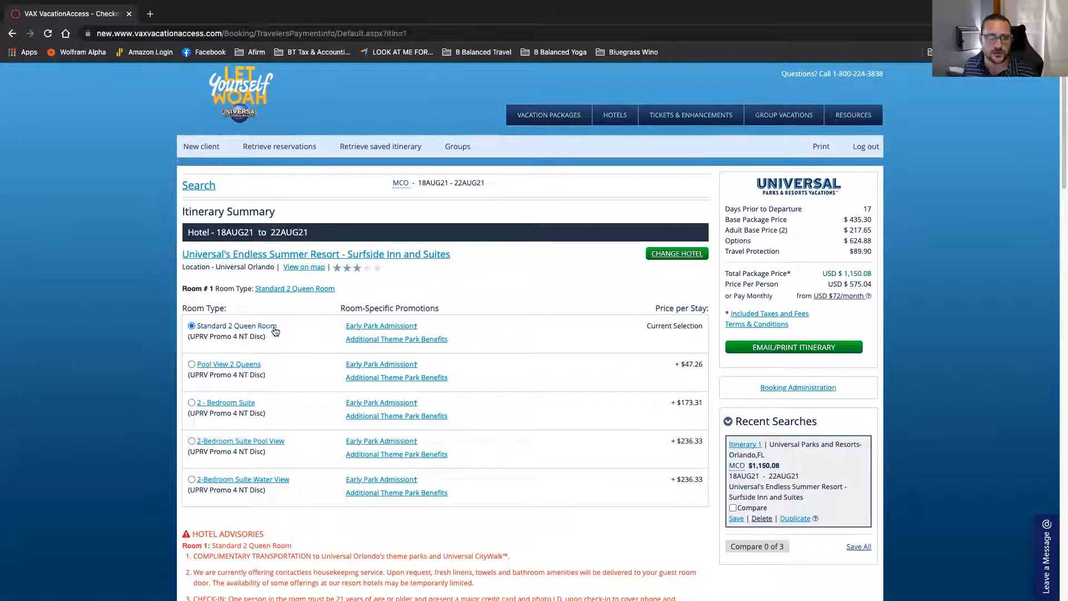
scroll(275, 332, "down", 1)
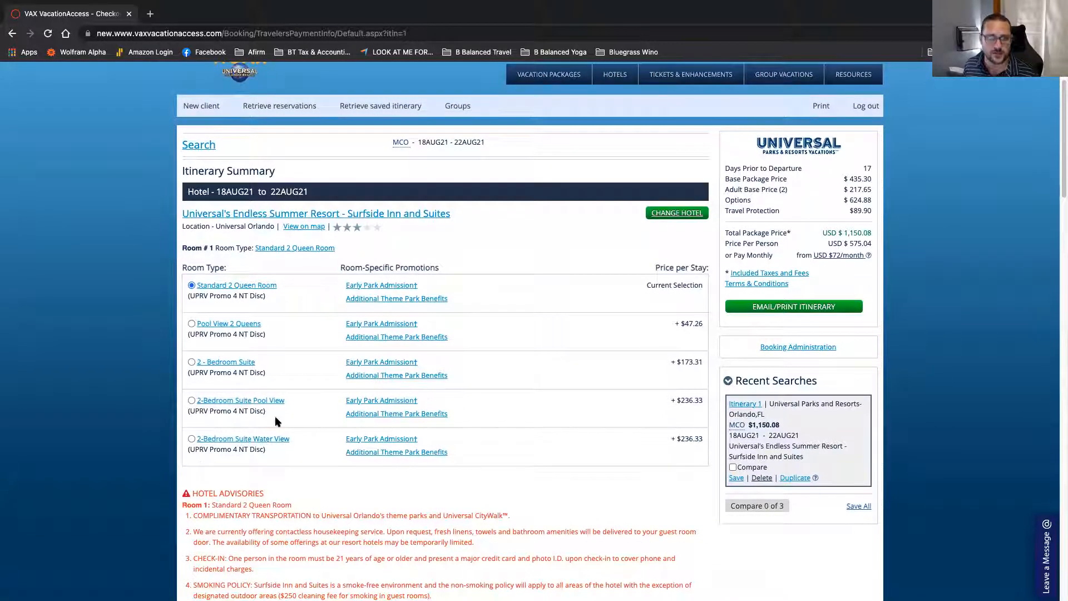
scroll(285, 406, "down", 3)
scroll(285, 406, "down", 10)
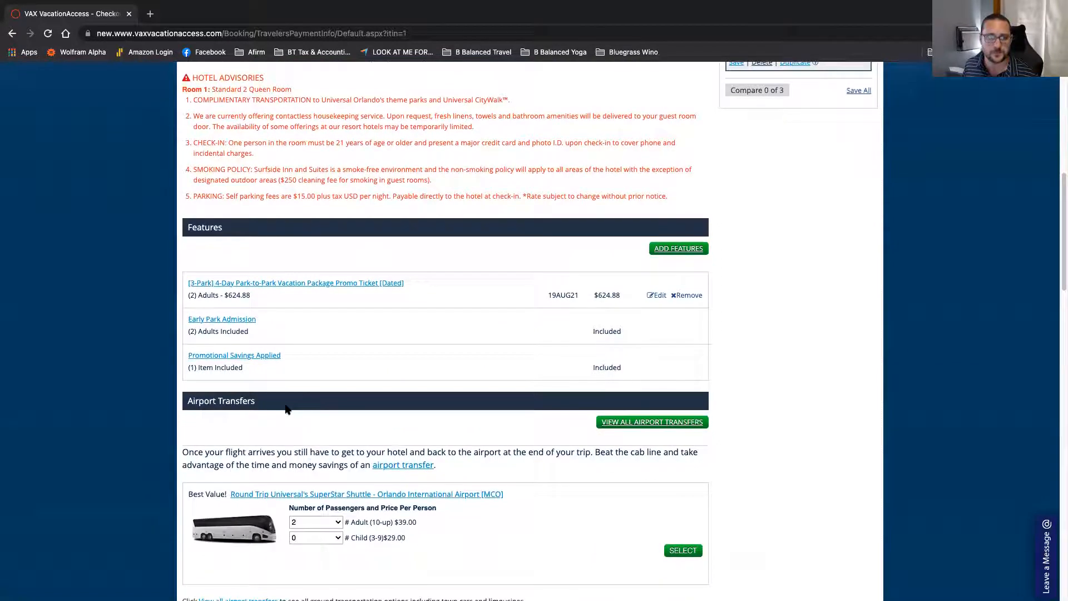
left_click(686, 236)
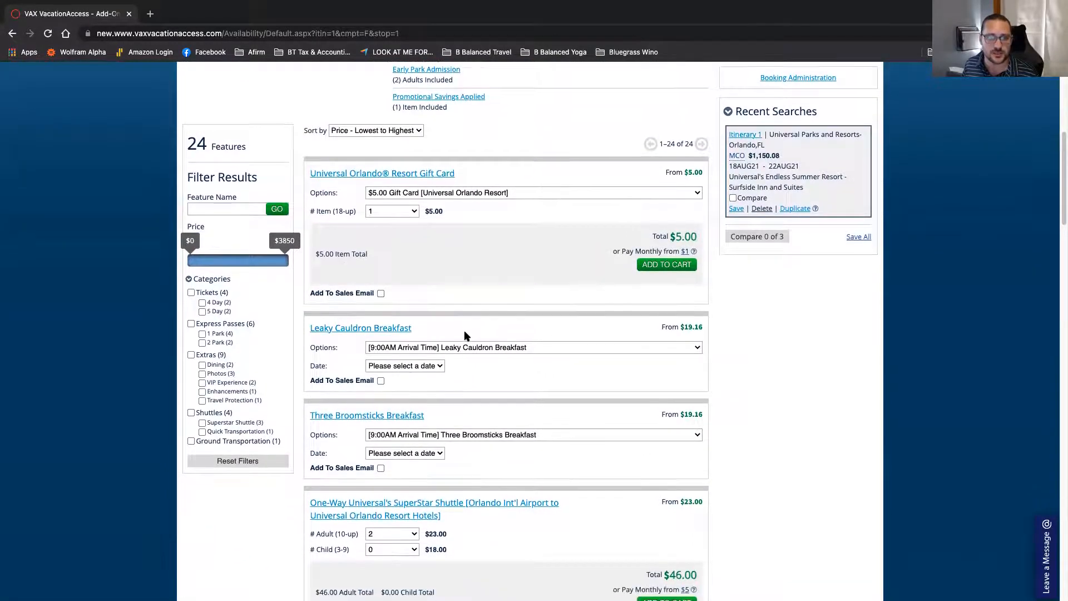
Step: Set Child (3-9) to 2 on the one-way Orlando Int'l Airport SuperStar Shuttle ($82.00)
scroll(428, 285, "down", 4)
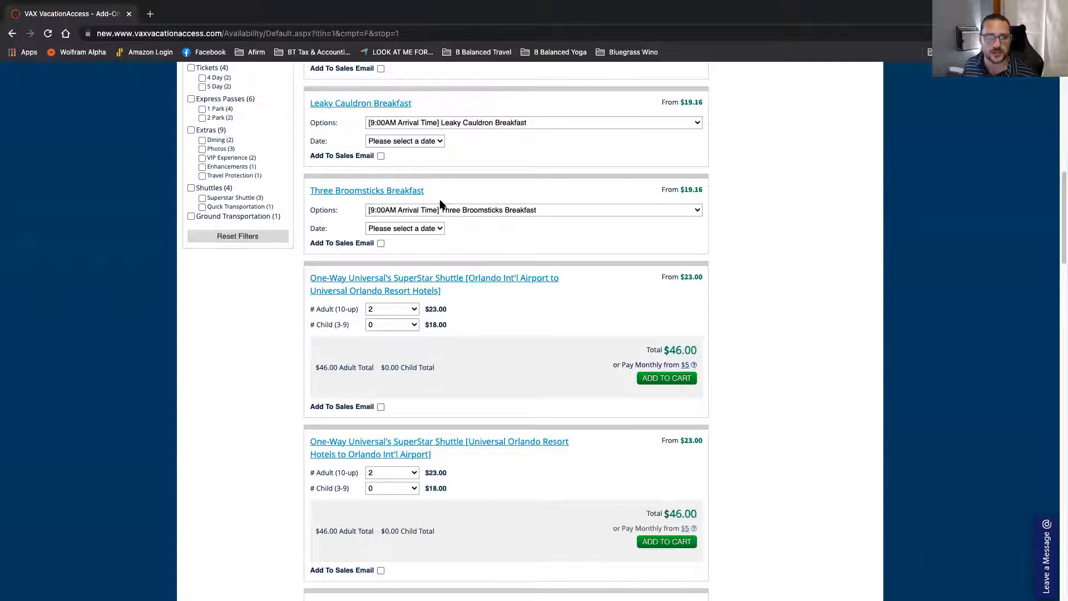
scroll(448, 250, "down", 1)
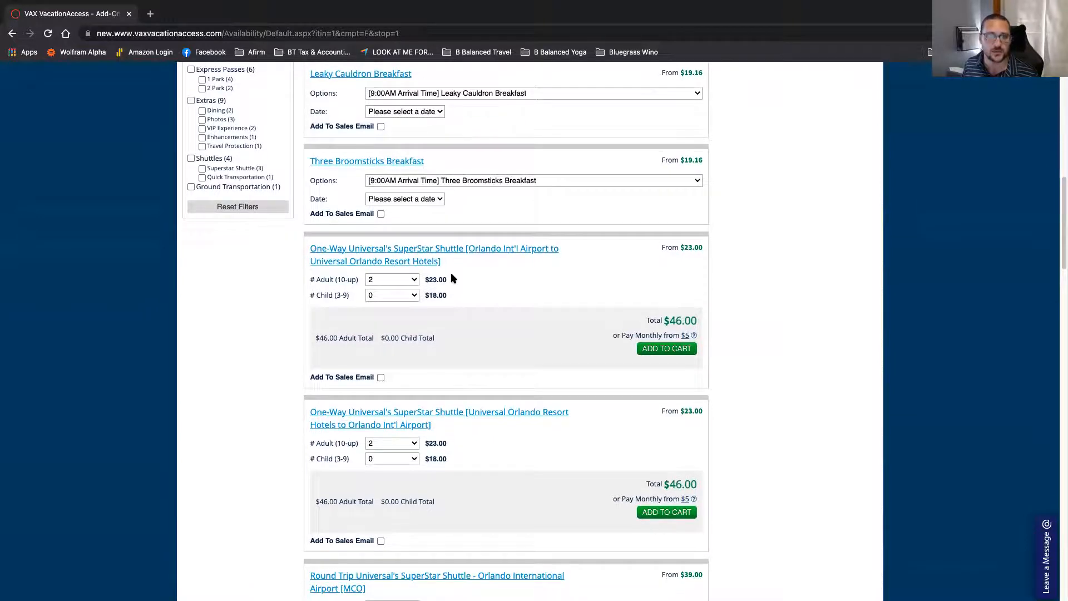
left_click(404, 296)
left_click(403, 320)
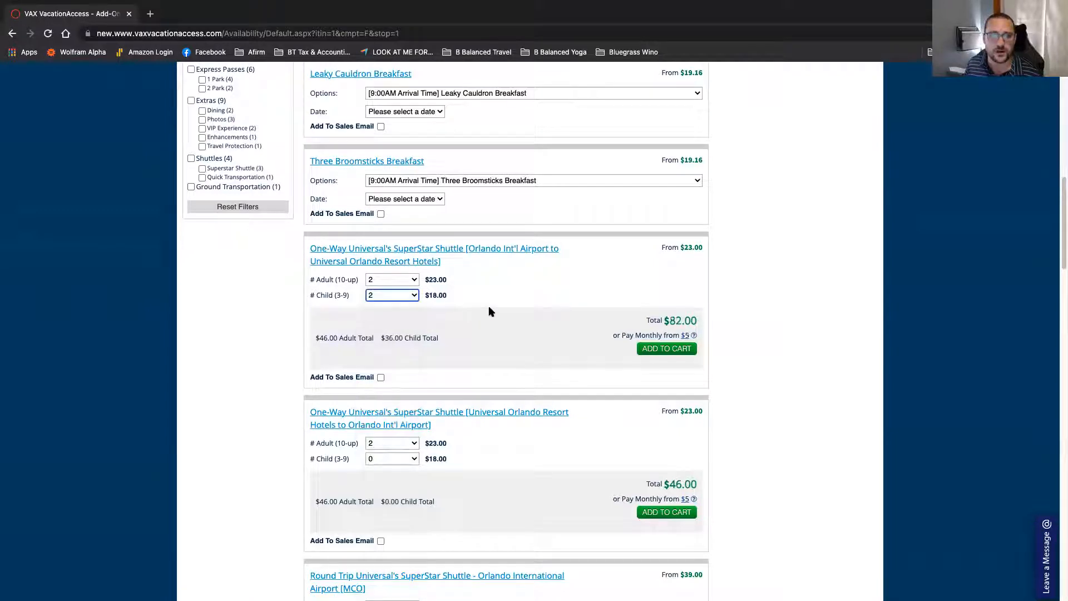
scroll(490, 311, "down", 1)
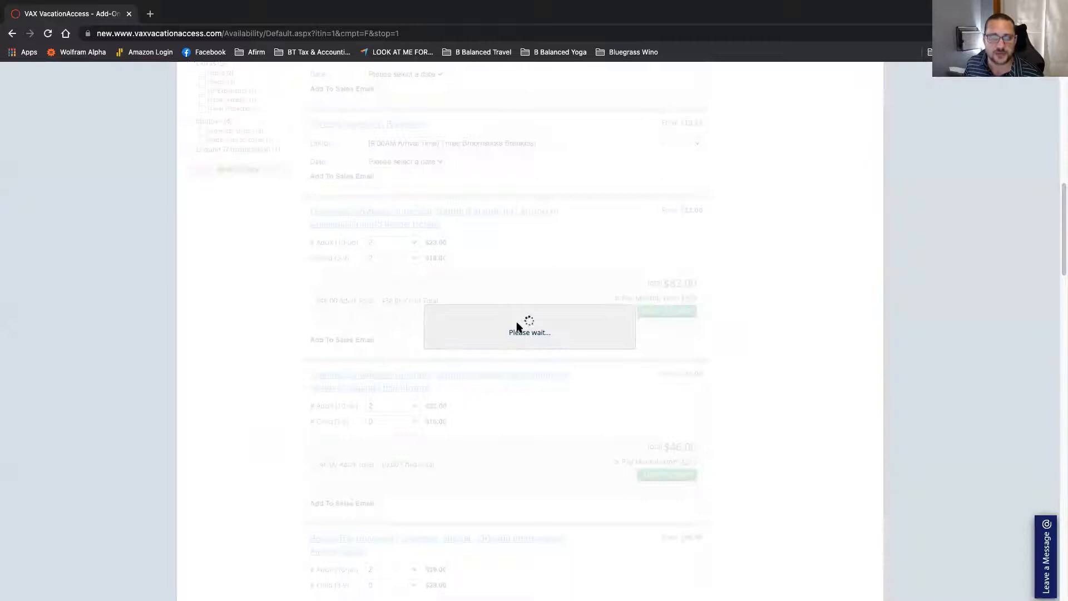
scroll(517, 325, "down", 15)
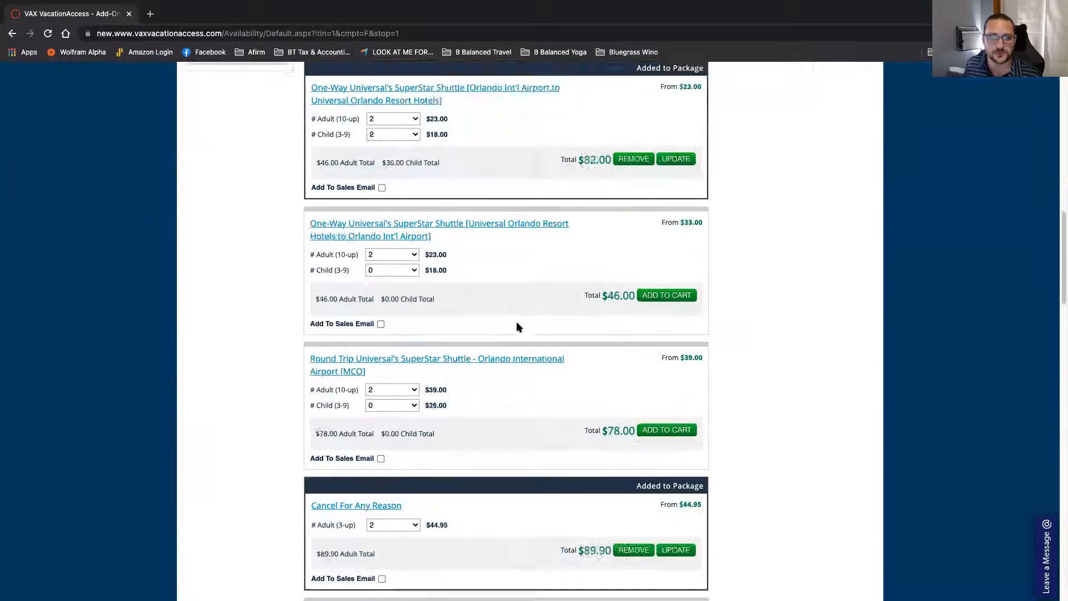
scroll(518, 328, "down", 5)
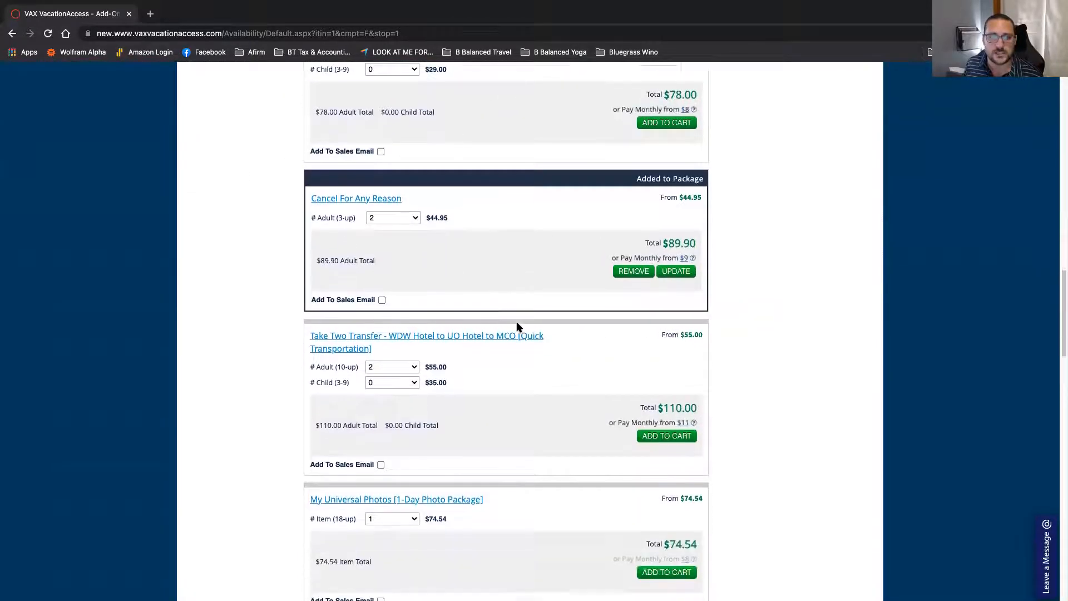
scroll(517, 328, "down", 5)
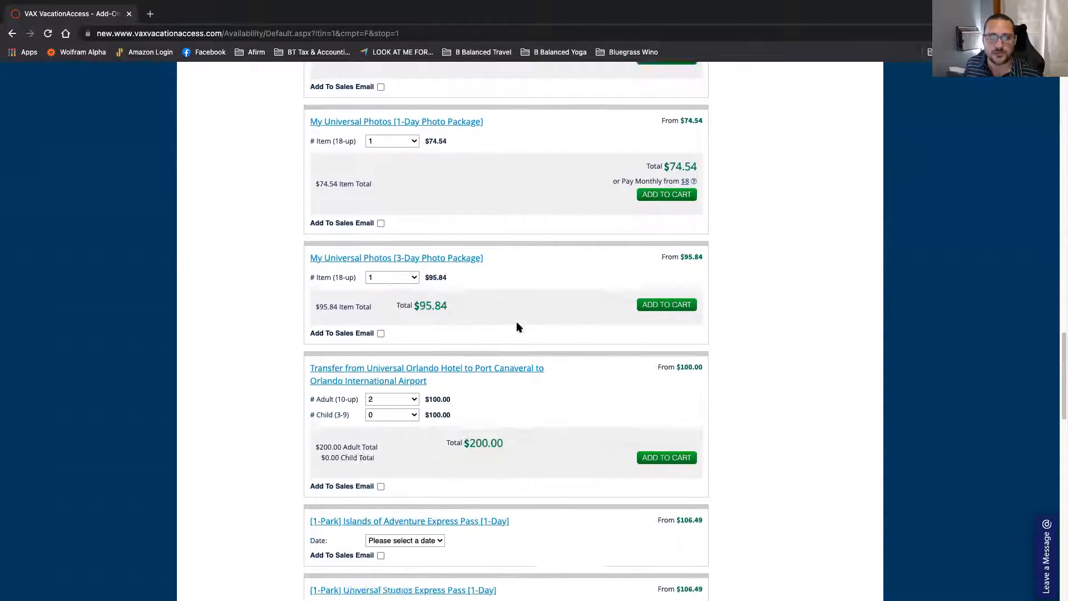
scroll(516, 327, "down", 4)
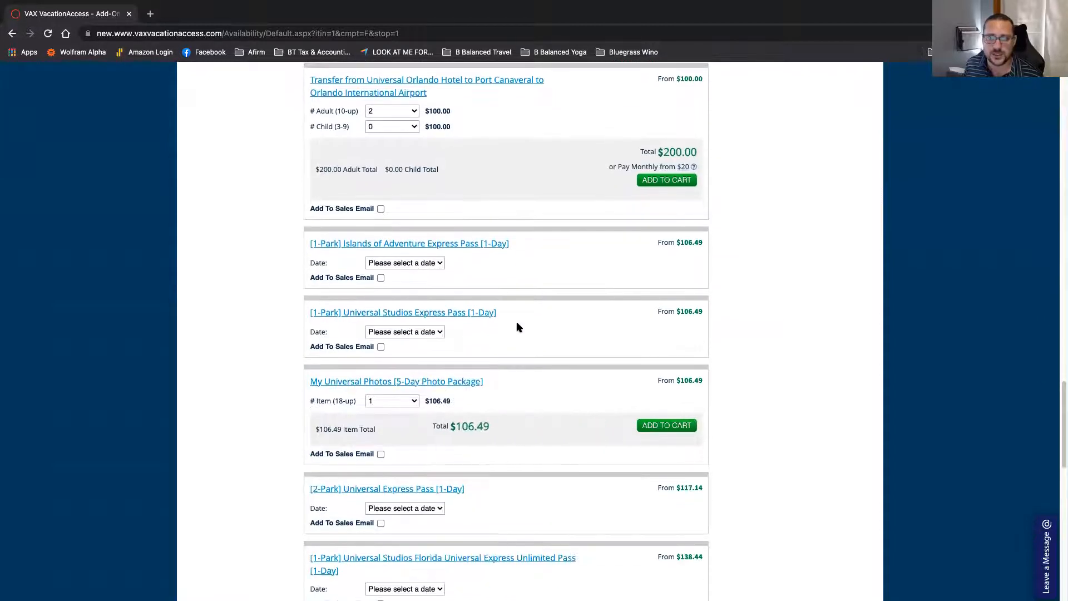
scroll(522, 330, "down", 2)
scroll(522, 331, "down", 3)
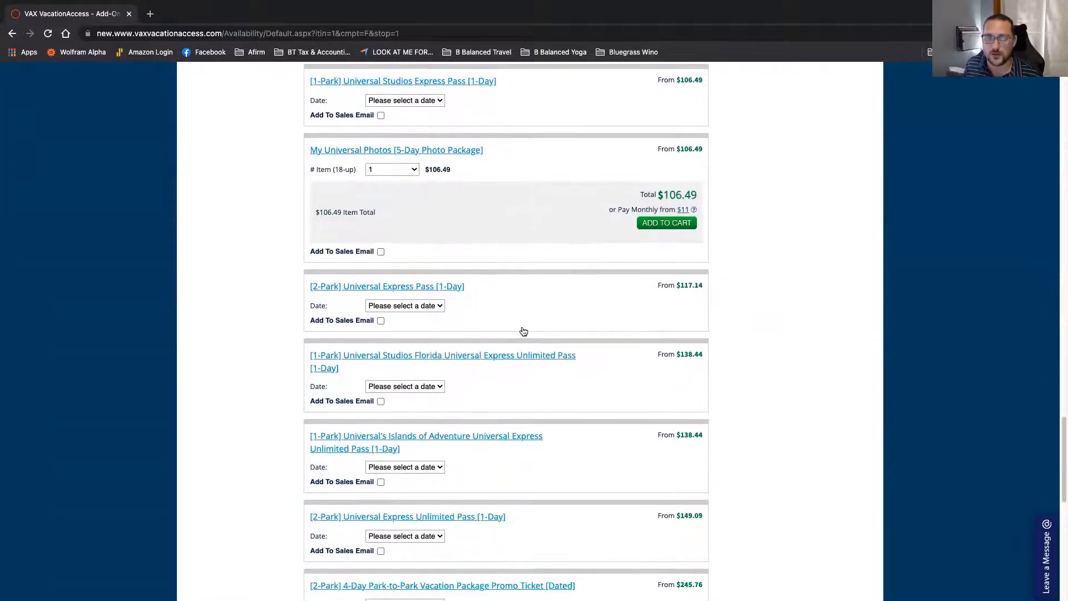
scroll(522, 330, "down", 2)
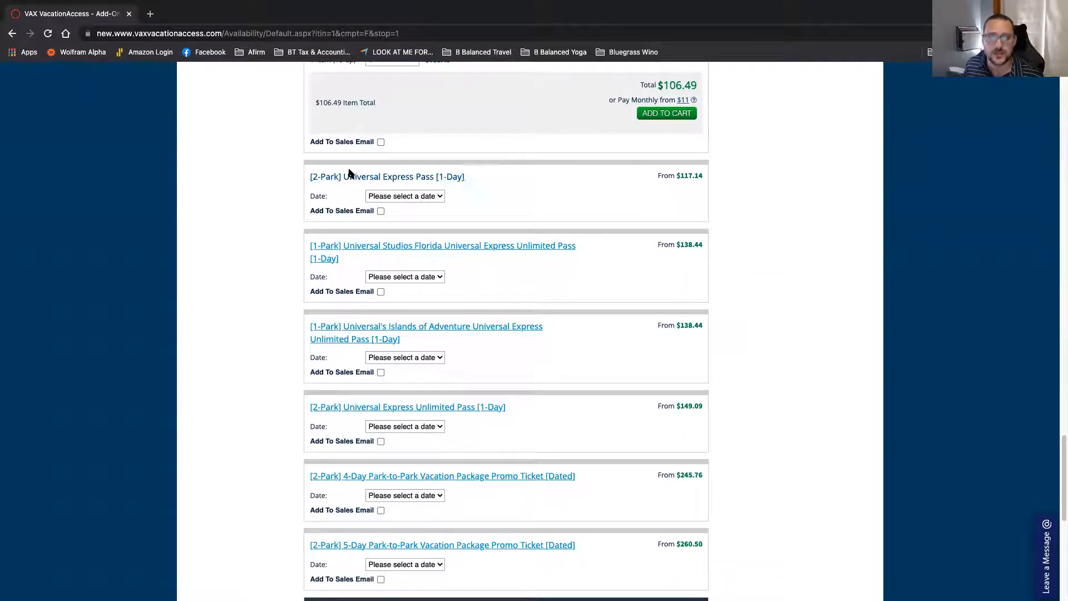
Step: Add the 2-Park Universal Express Pass dated August 19 ($159.74 each) to the cart
left_click(421, 202)
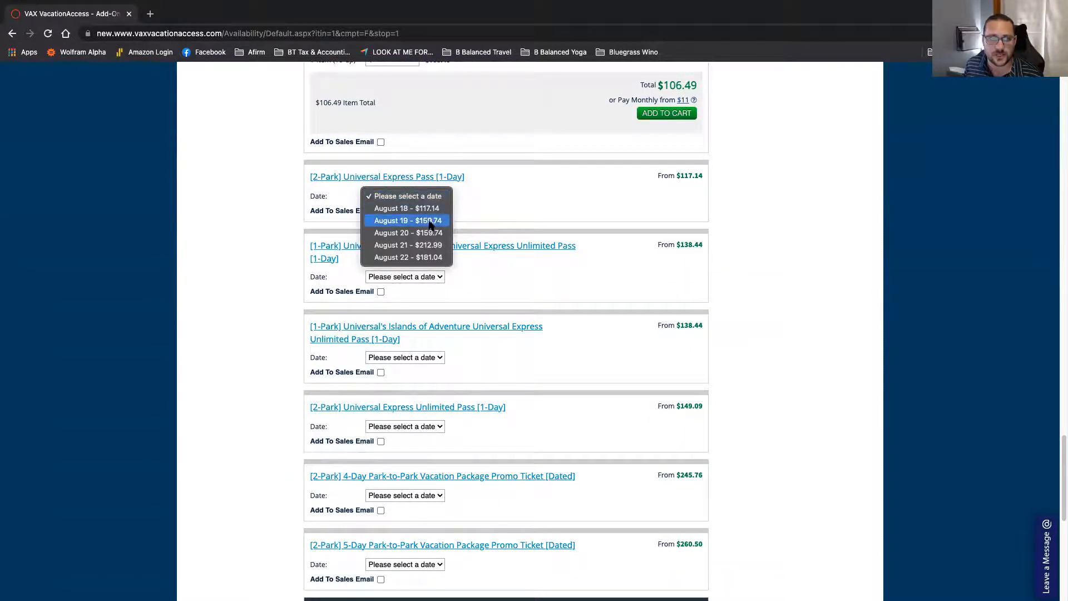
left_click(428, 214)
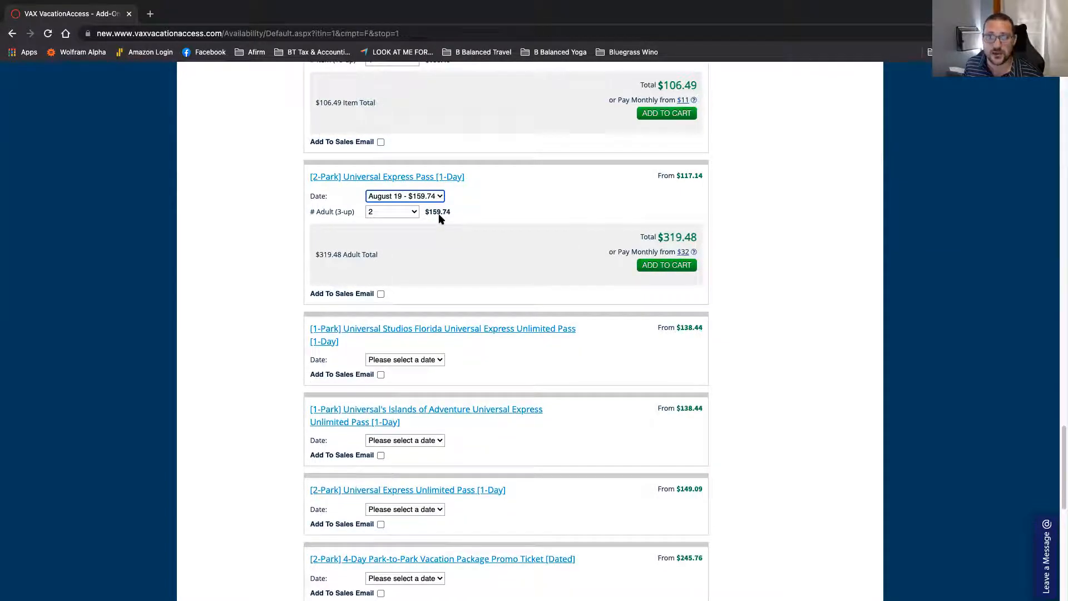
left_click(644, 267)
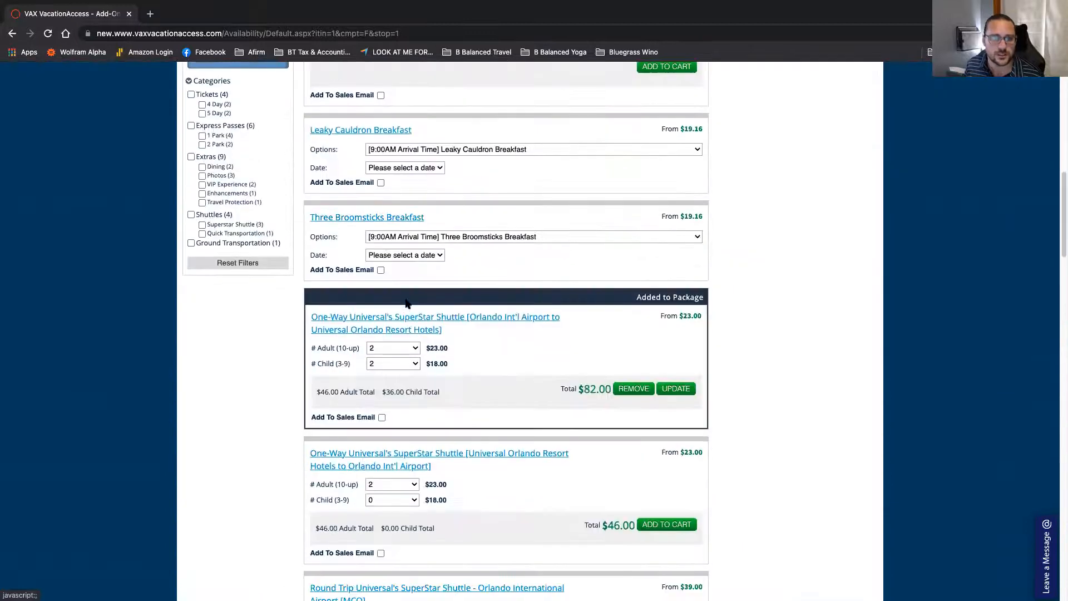
scroll(409, 310, "up", 2)
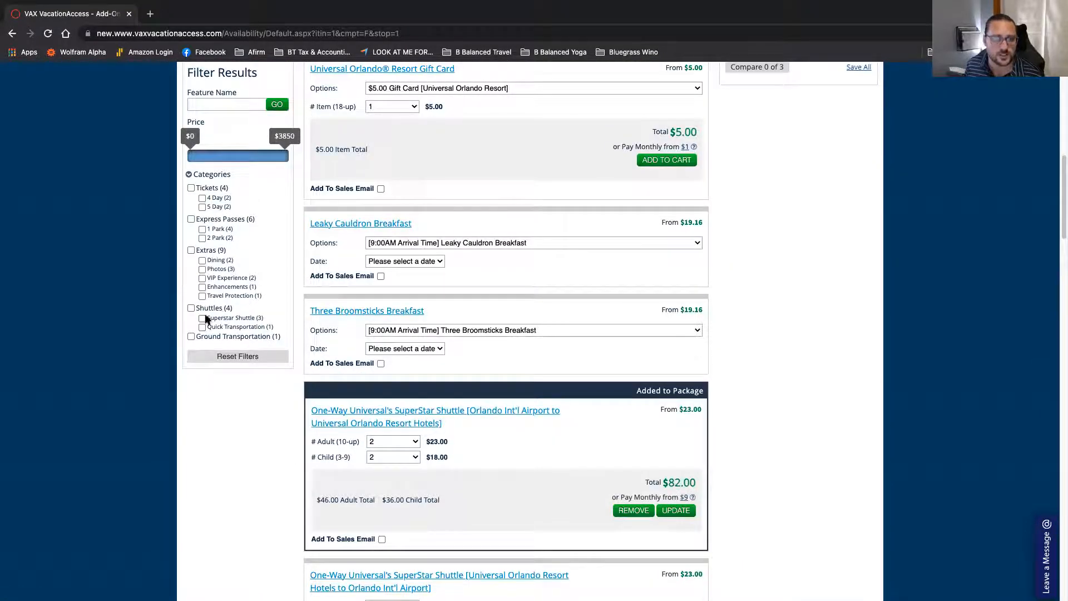
left_click(202, 261)
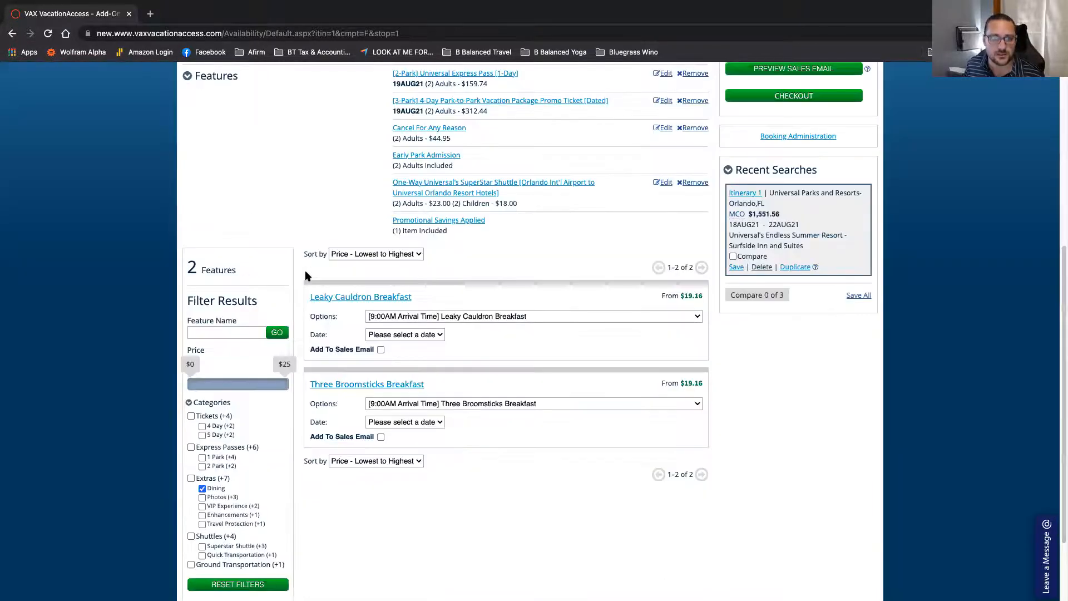
scroll(380, 337, "down", 1)
scroll(380, 336, "up", 2)
scroll(380, 337, "down", 3)
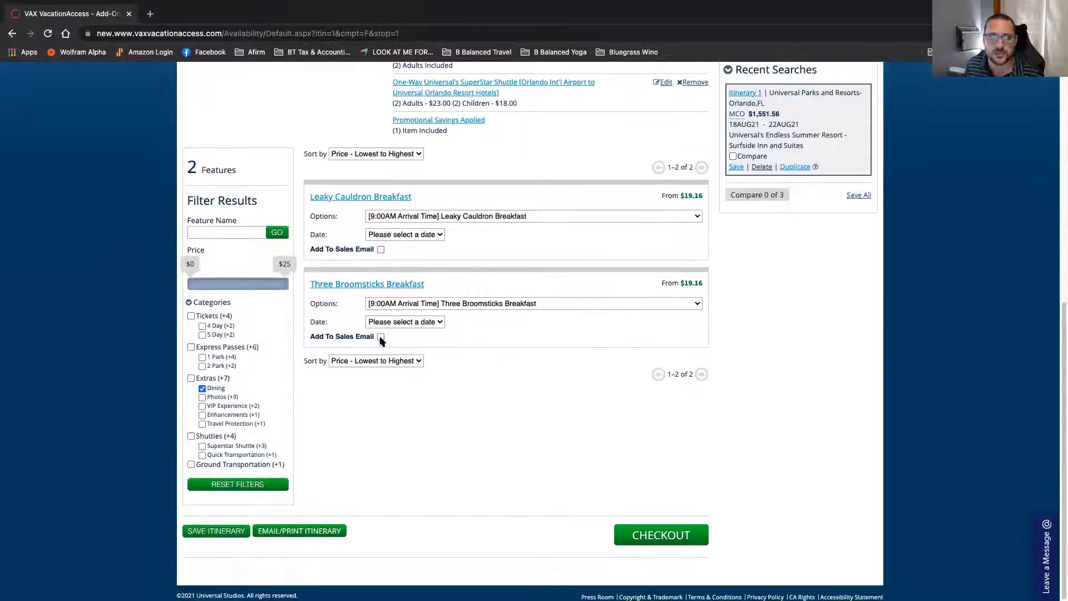
left_click(451, 215)
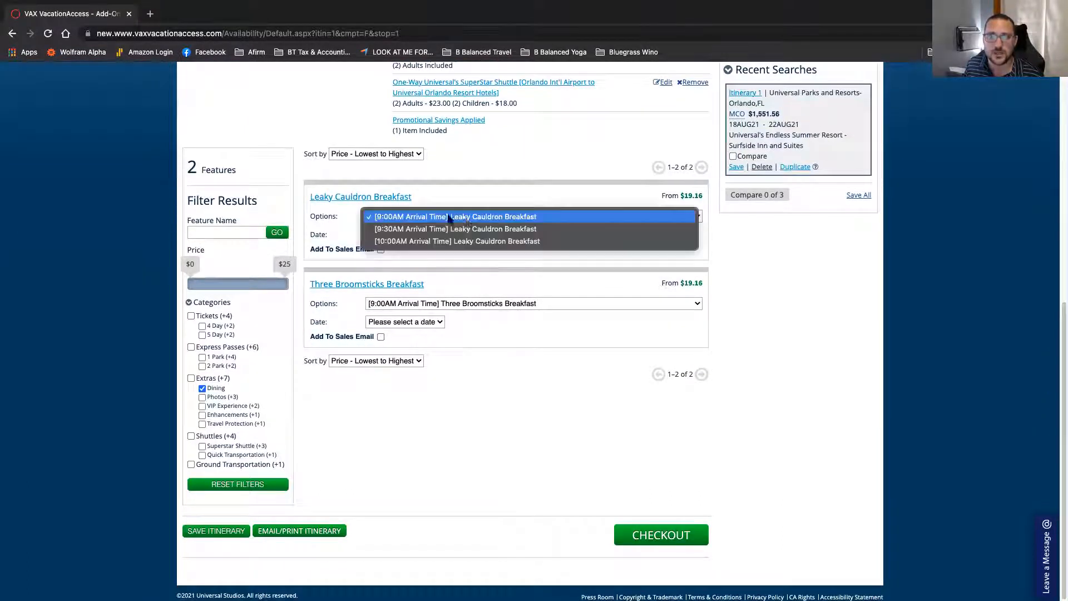
left_click(573, 209)
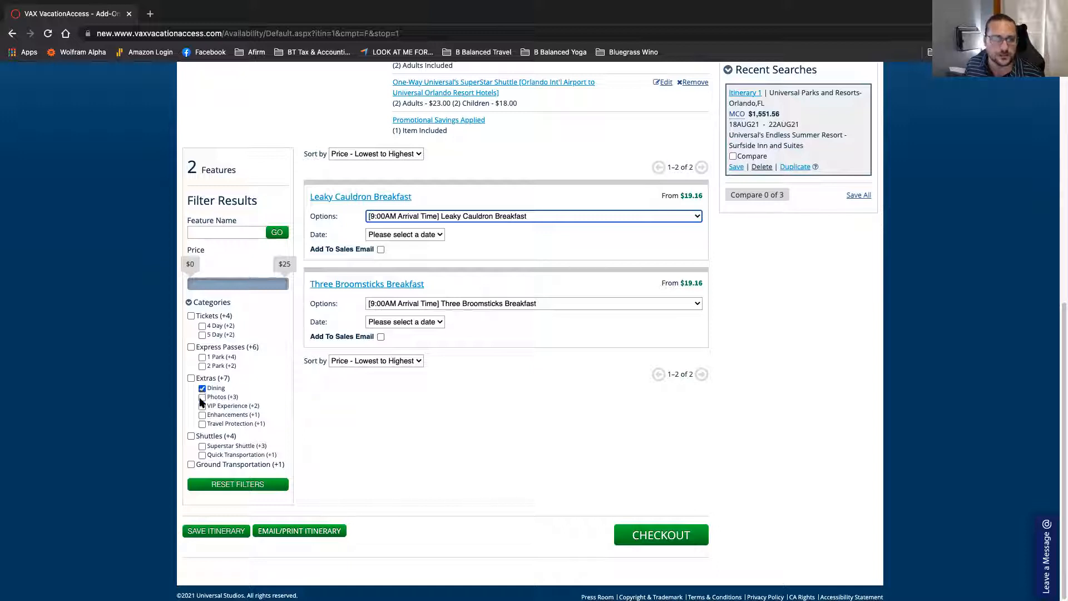
left_click(202, 424)
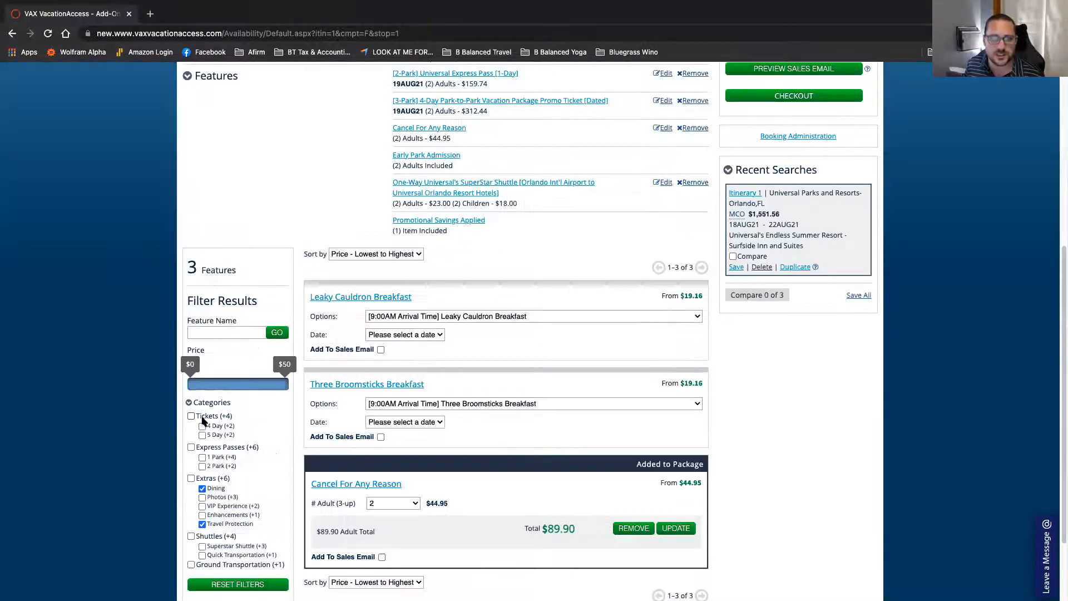
left_click(202, 516)
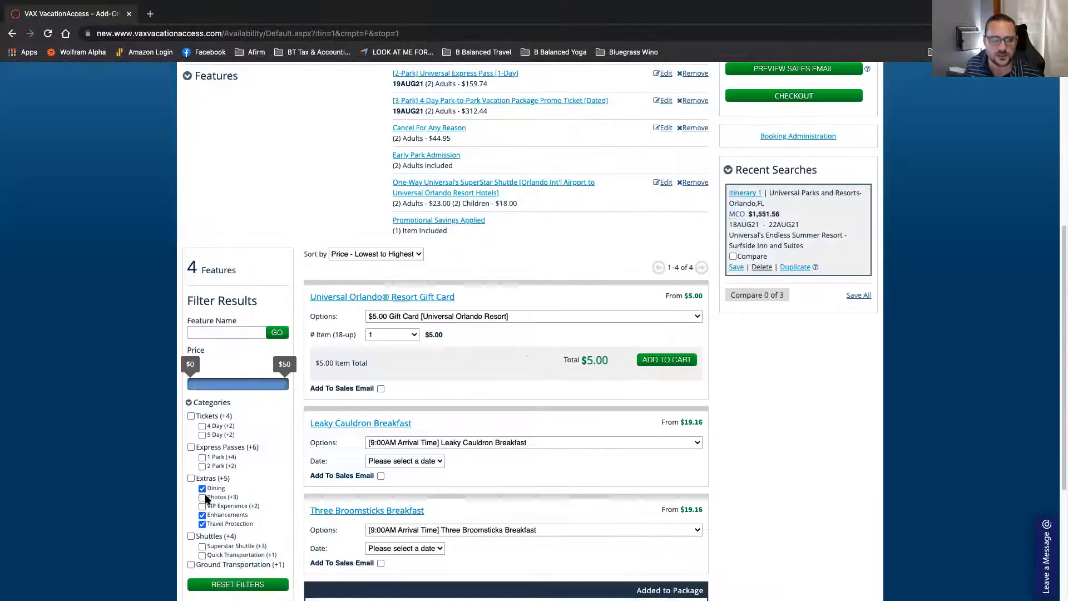
left_click(202, 489)
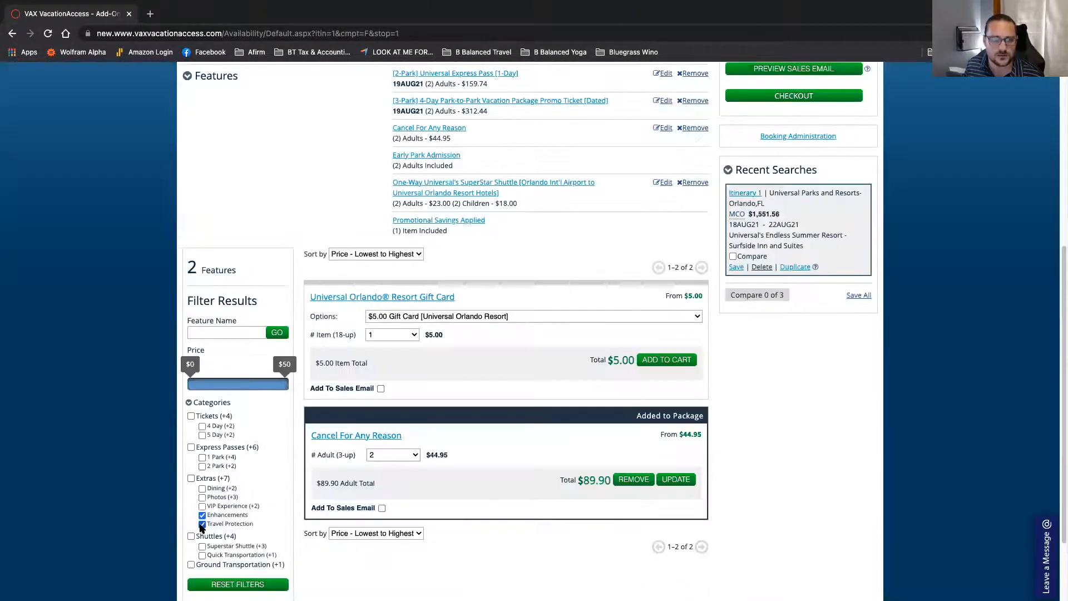
left_click(202, 524)
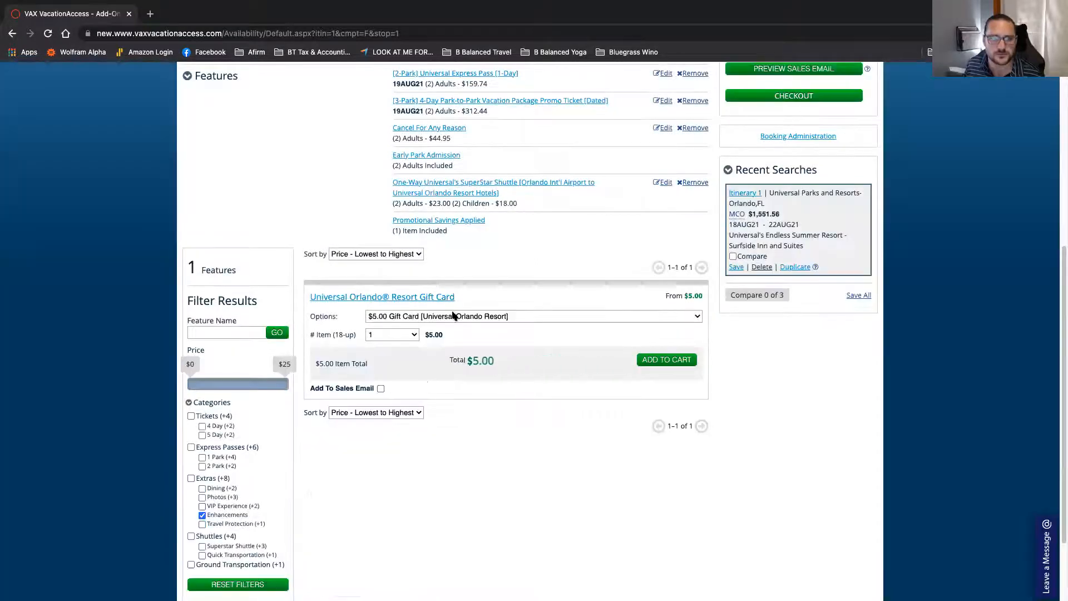
left_click(202, 507)
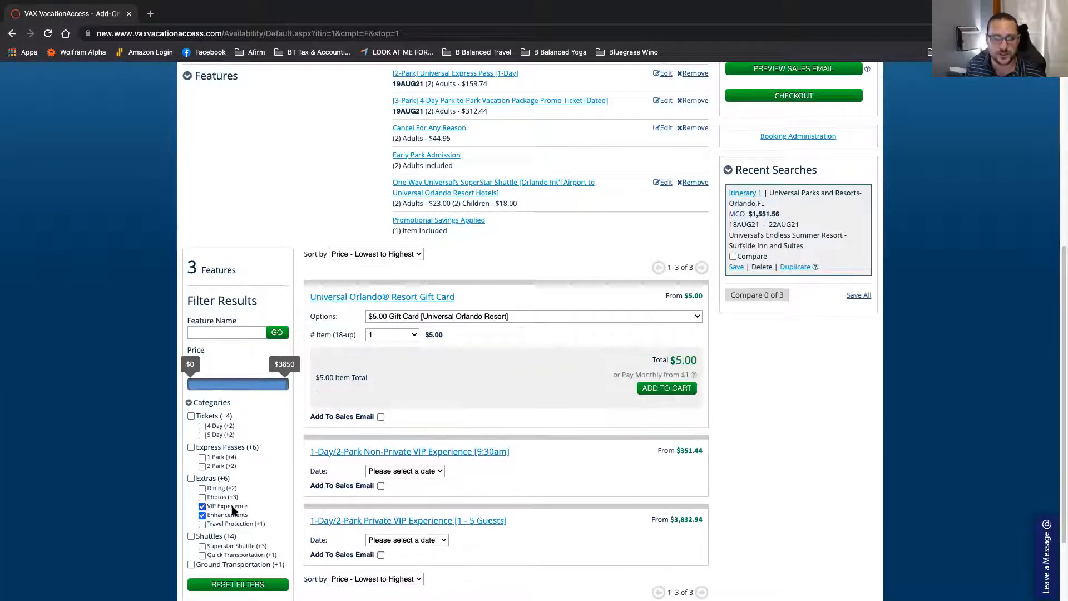
scroll(234, 509, "down", 2)
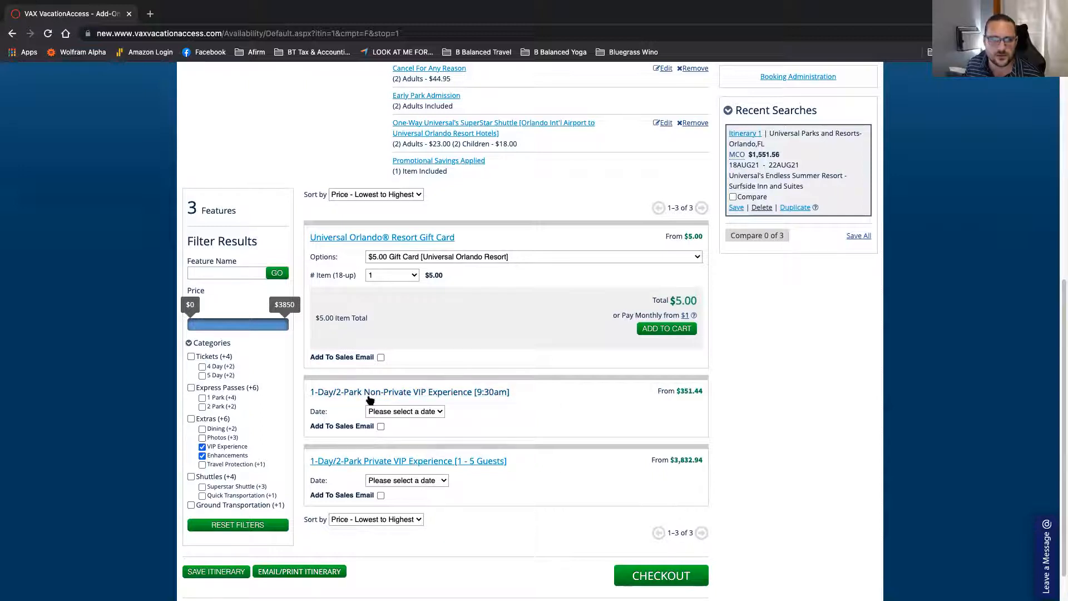
scroll(273, 450, "down", 1)
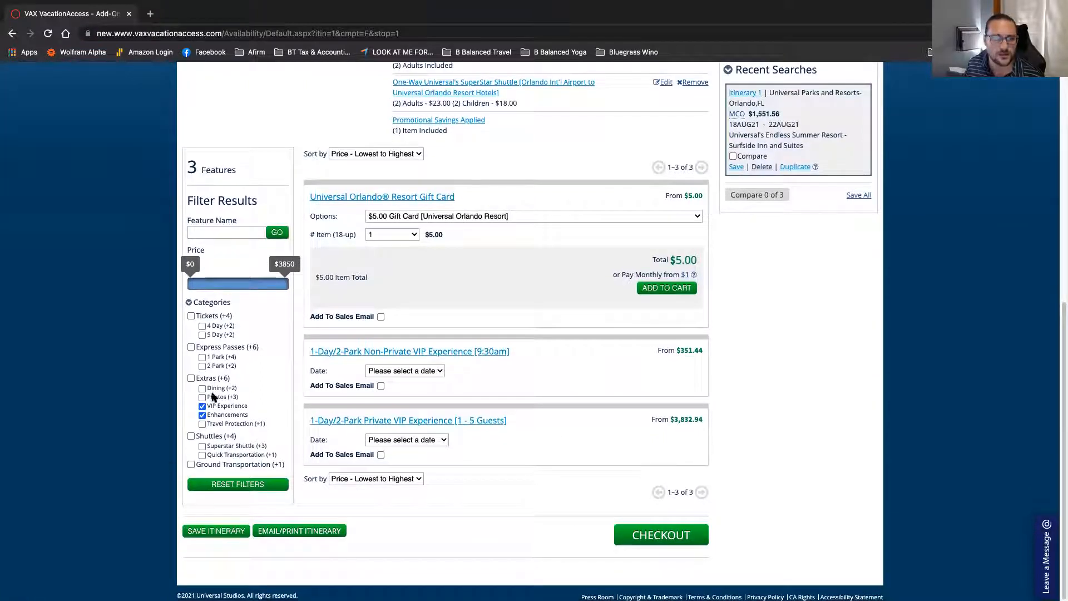
left_click(264, 488)
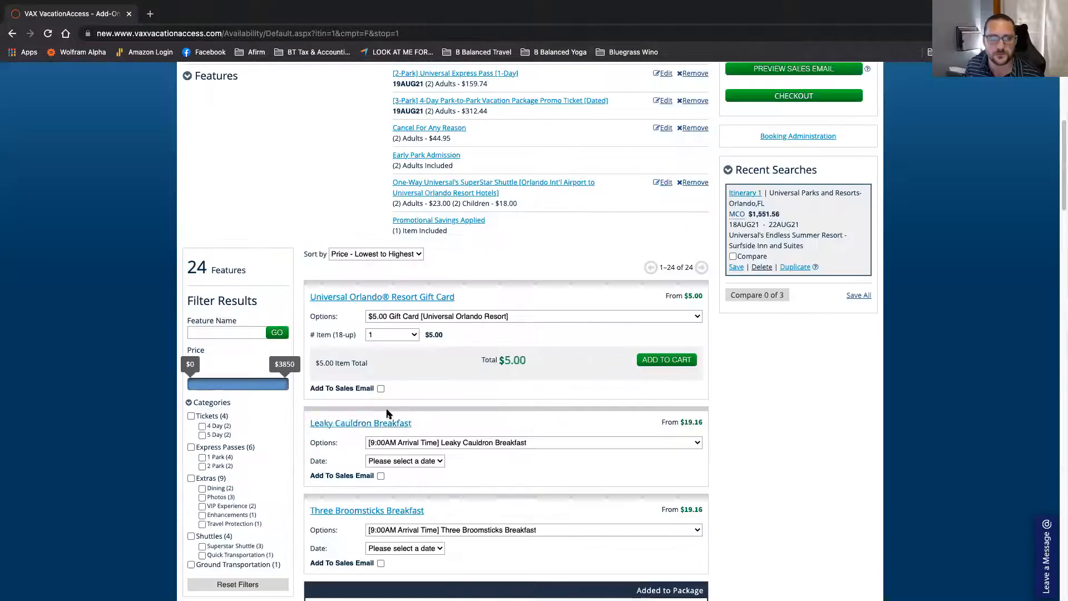
scroll(381, 413, "down", 12)
scroll(388, 413, "down", 5)
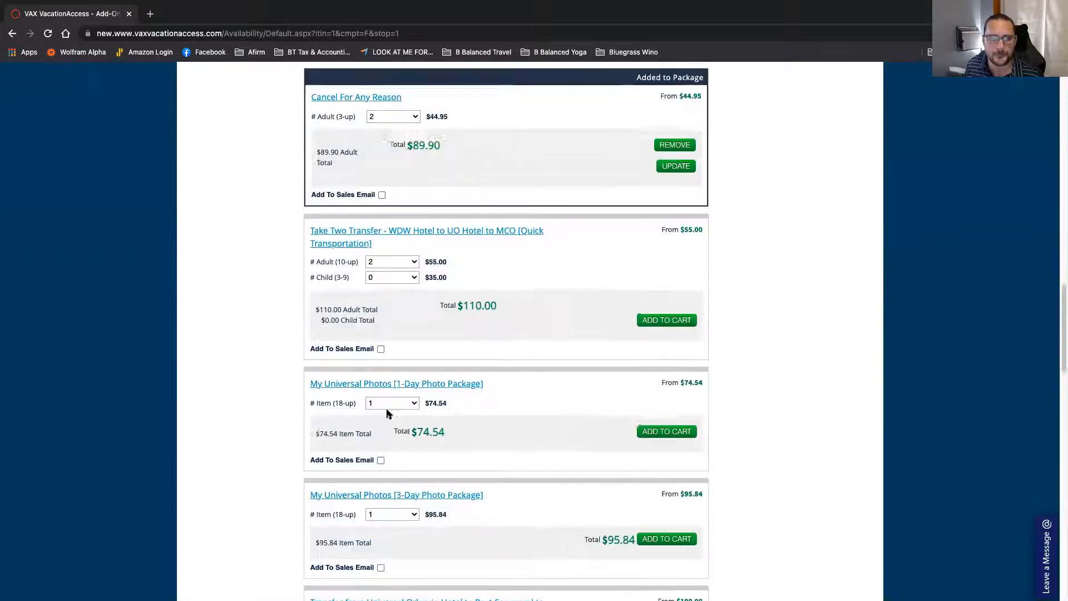
scroll(388, 413, "down", 3)
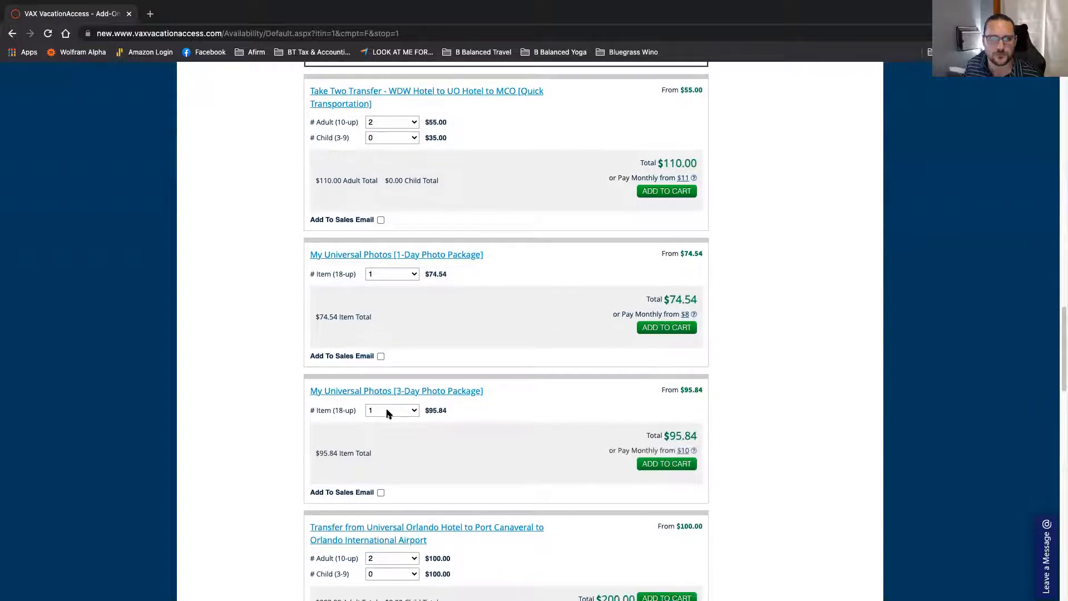
scroll(388, 414, "up", 4)
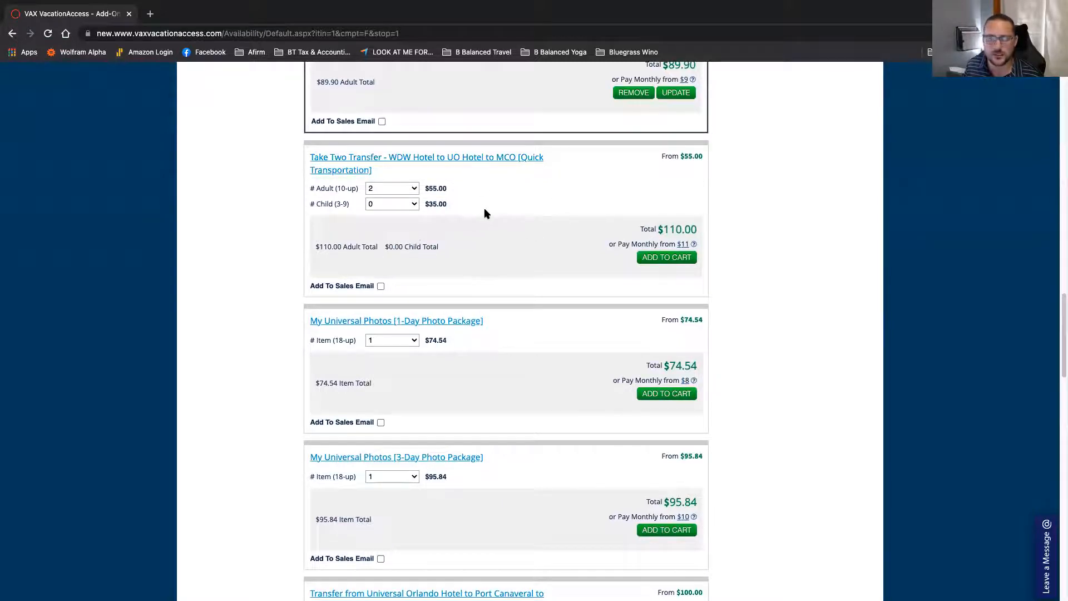
scroll(476, 212, "down", 3)
scroll(478, 214, "down", 5)
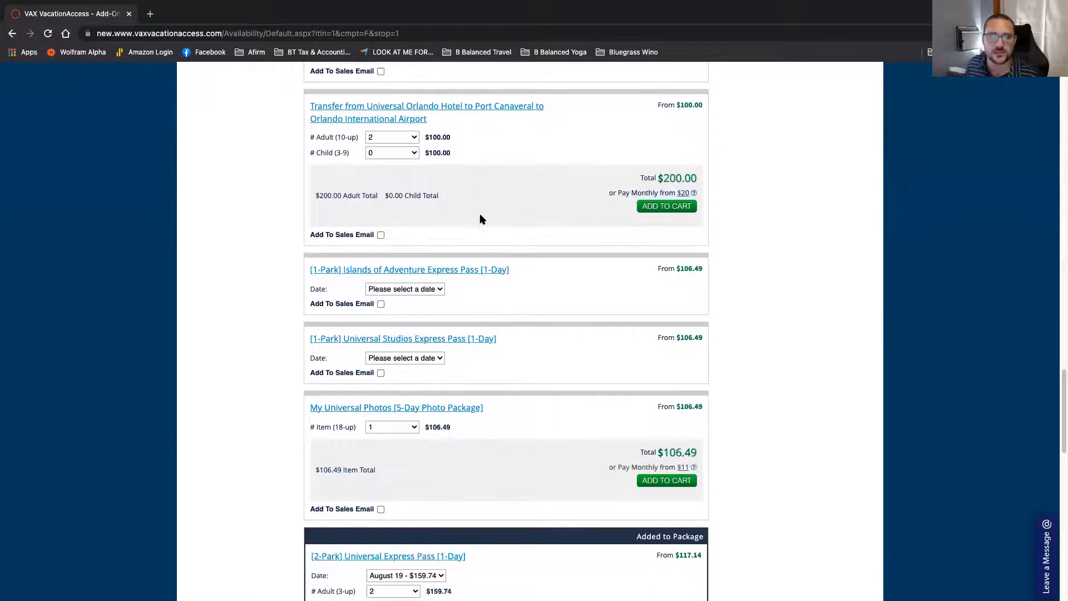
scroll(482, 219, "down", 3)
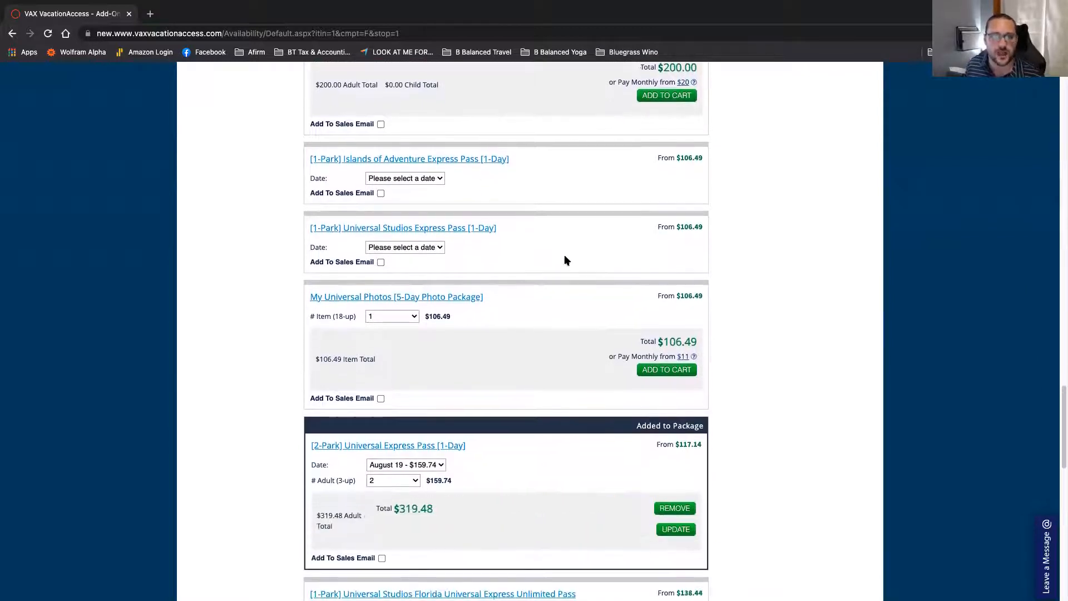
scroll(563, 259, "down", 6)
scroll(567, 261, "down", 2)
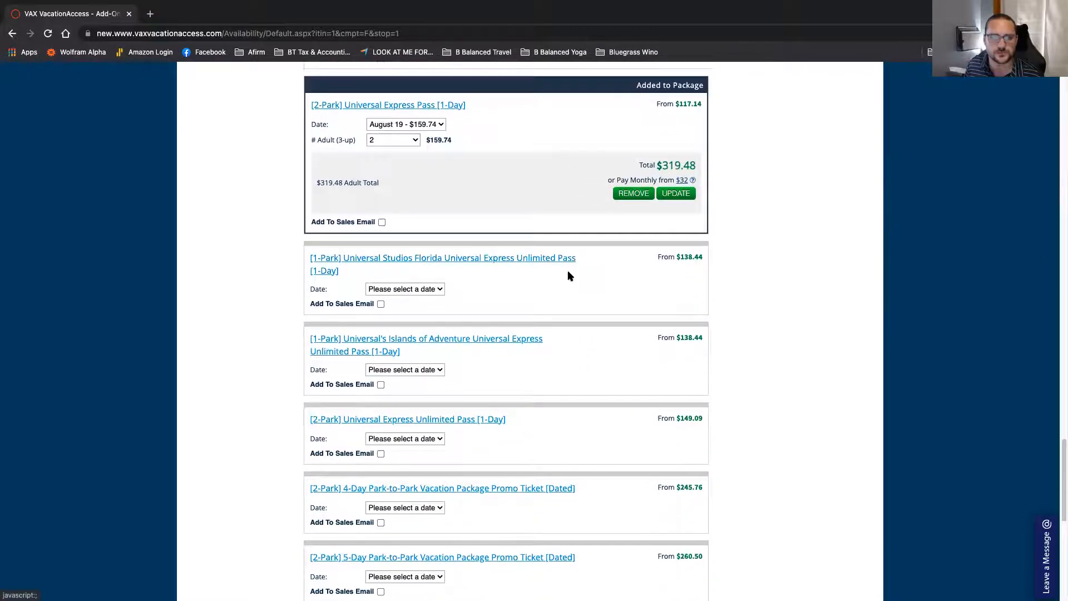
scroll(569, 275, "down", 1)
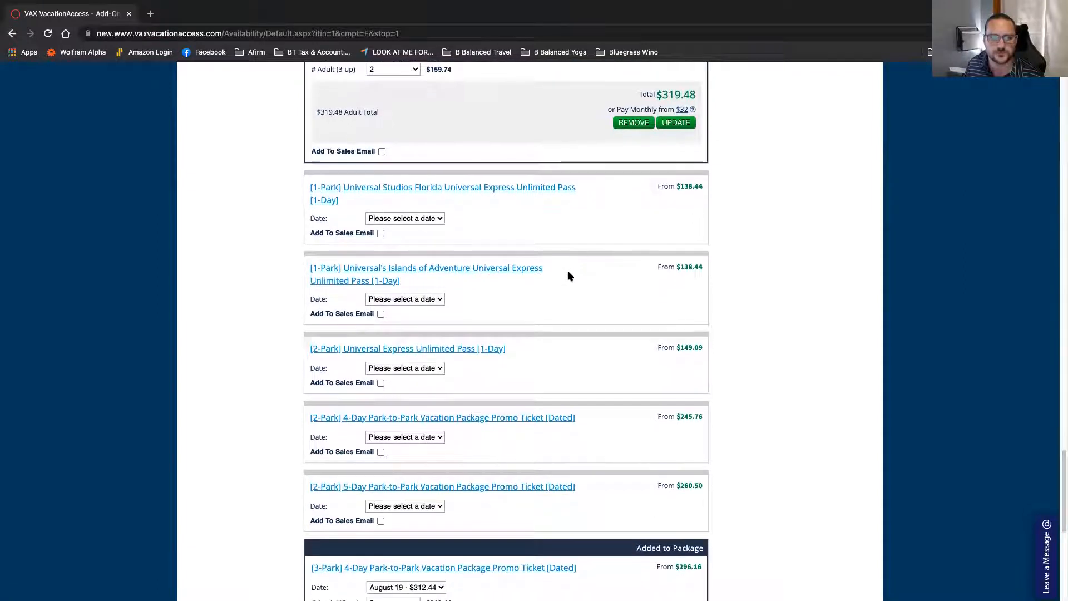
scroll(568, 275, "down", 4)
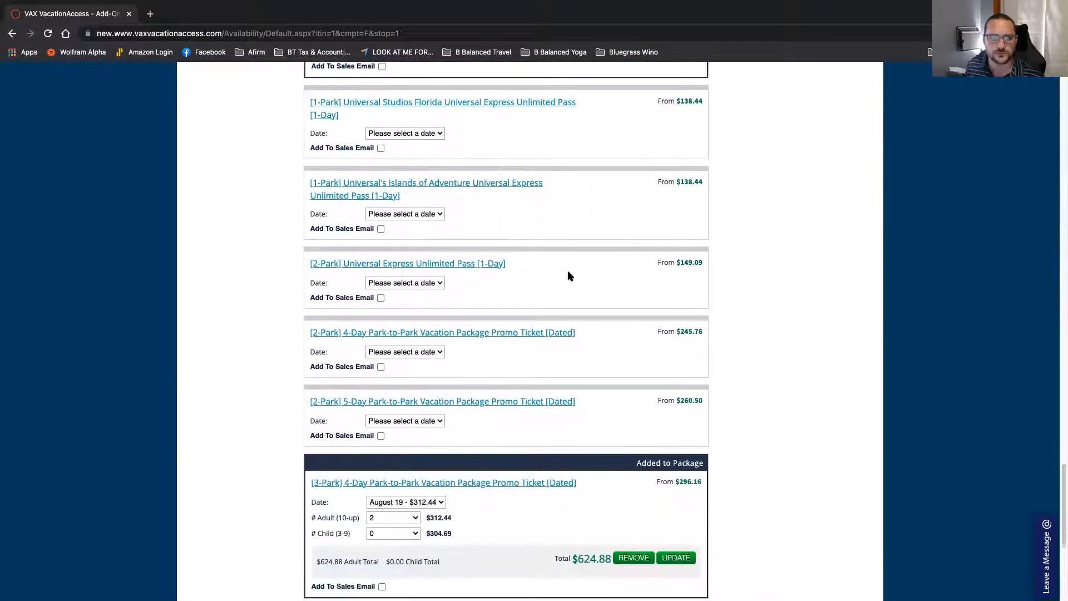
scroll(568, 275, "down", 3)
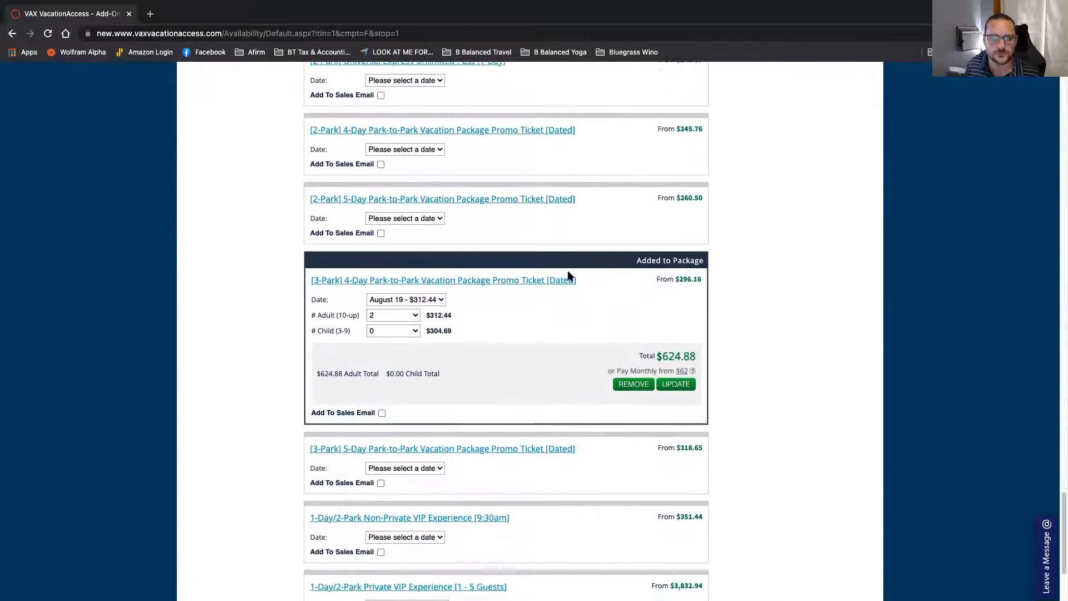
scroll(568, 275, "down", 1)
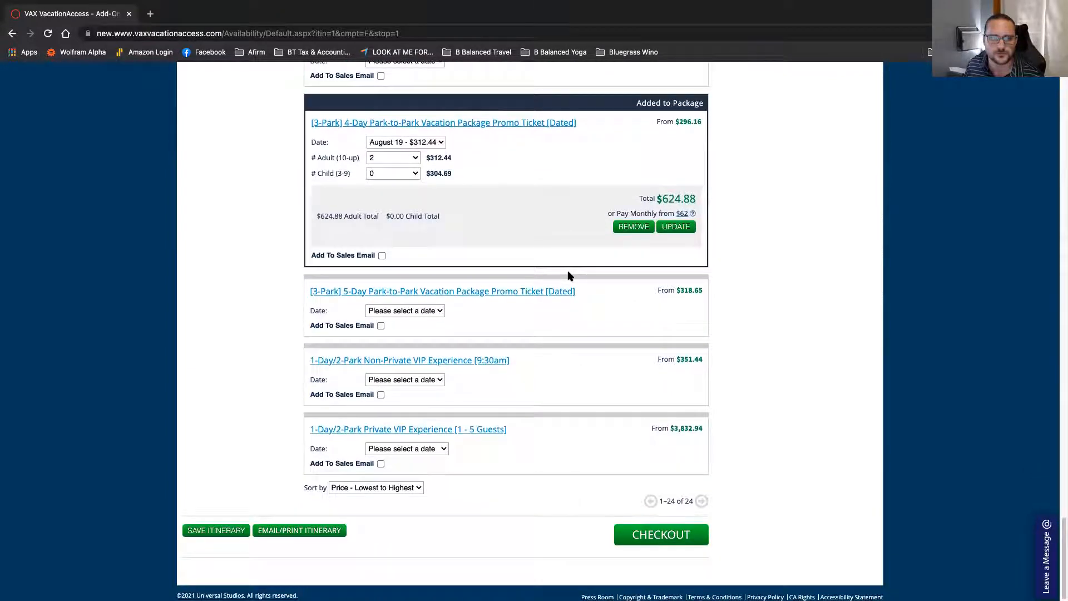
scroll(568, 275, "up", 15)
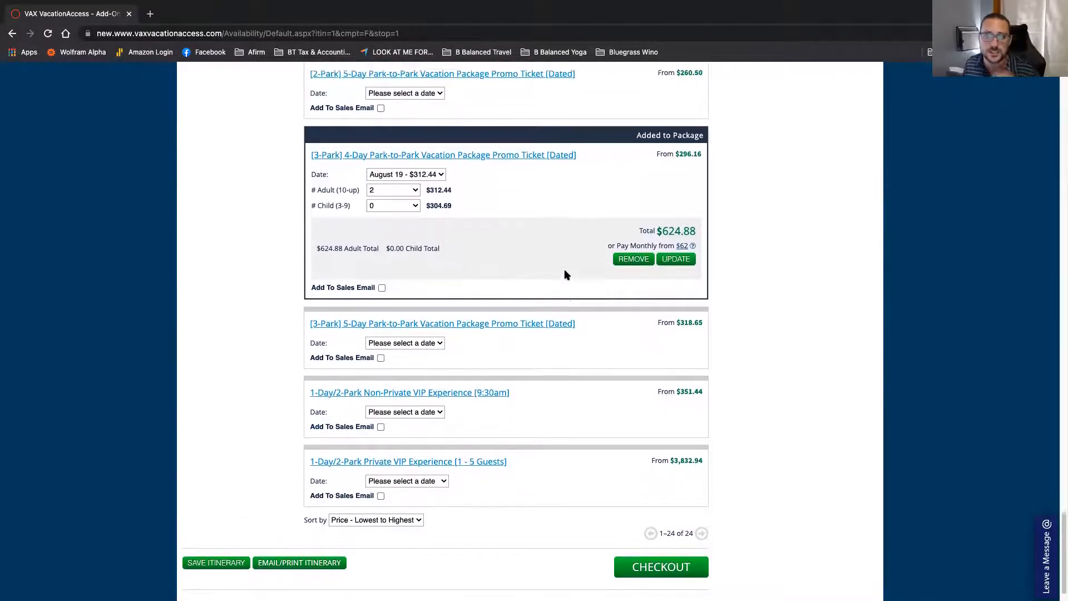
scroll(559, 279, "up", 15)
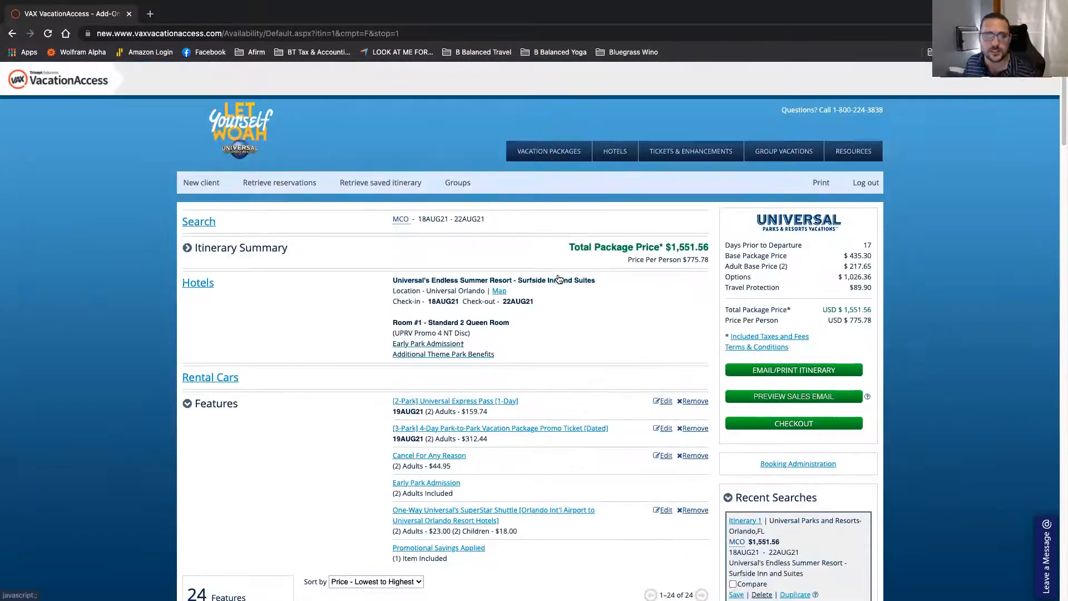
Step: Collapse the Features search results, leaving the $1,551.56 itinerary summary visible
scroll(474, 290, "down", 3)
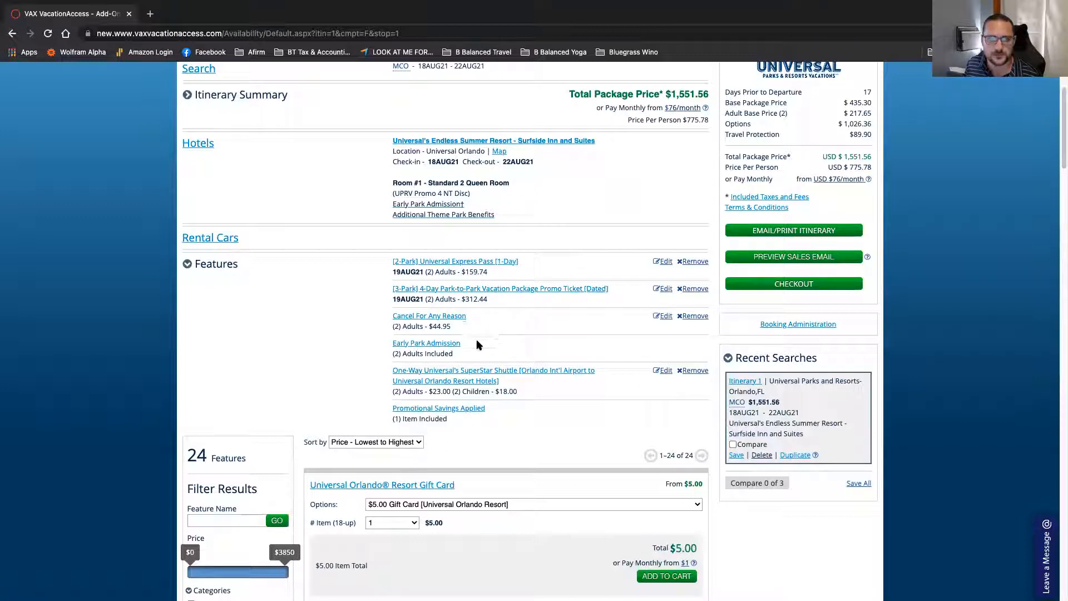
scroll(512, 428, "down", 2)
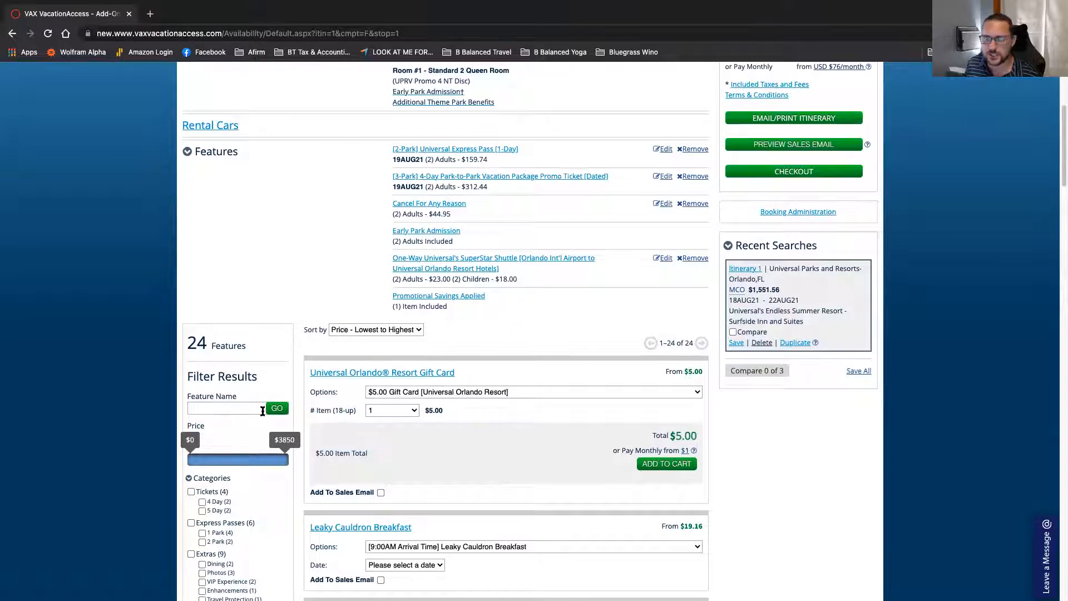
scroll(260, 412, "up", 5)
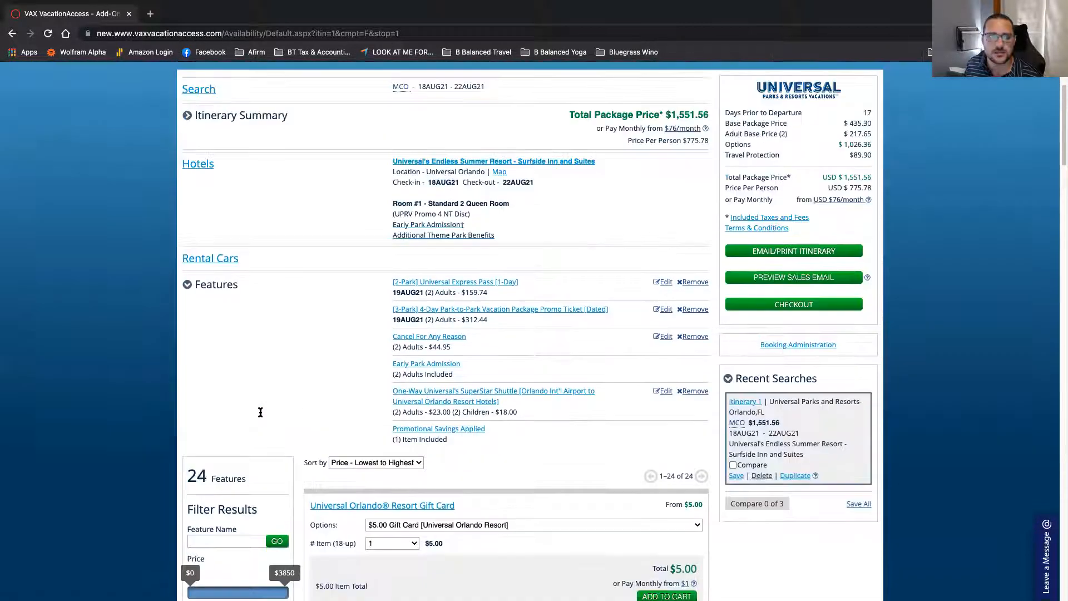
left_click(188, 415)
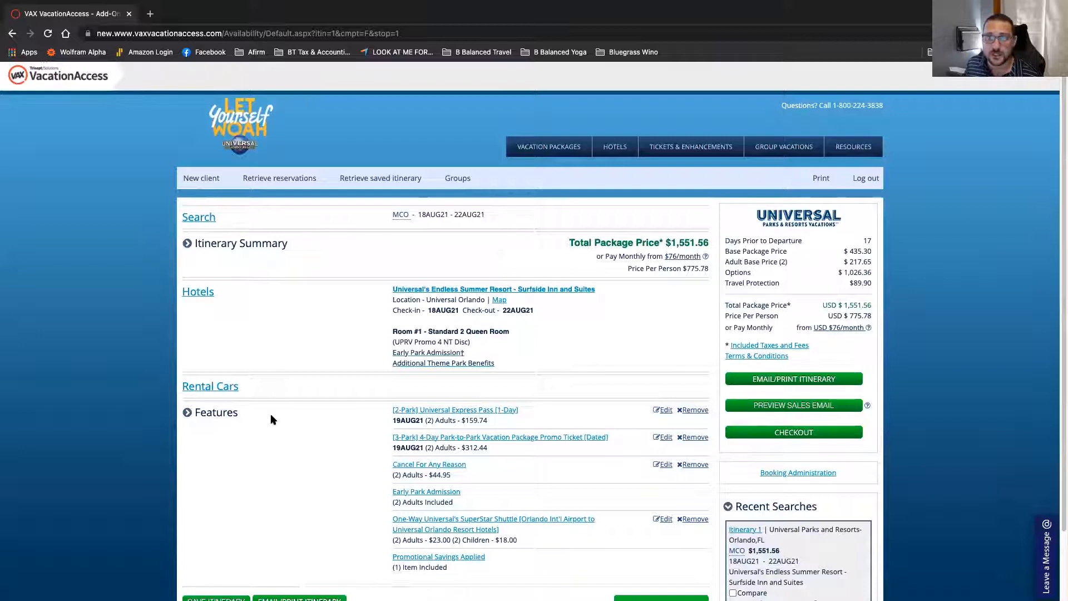
scroll(550, 390, "down", 1)
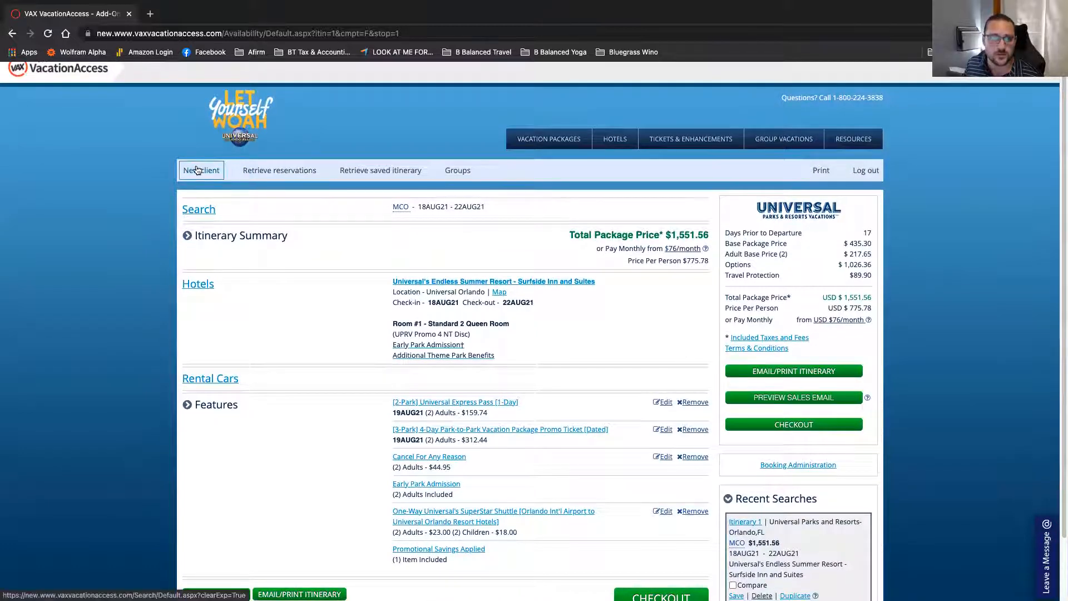
Step: Name the itinerary 'Test 1' in the save dialog and save it
scroll(591, 370, "down", 3)
left_click(736, 525)
left_click(489, 303)
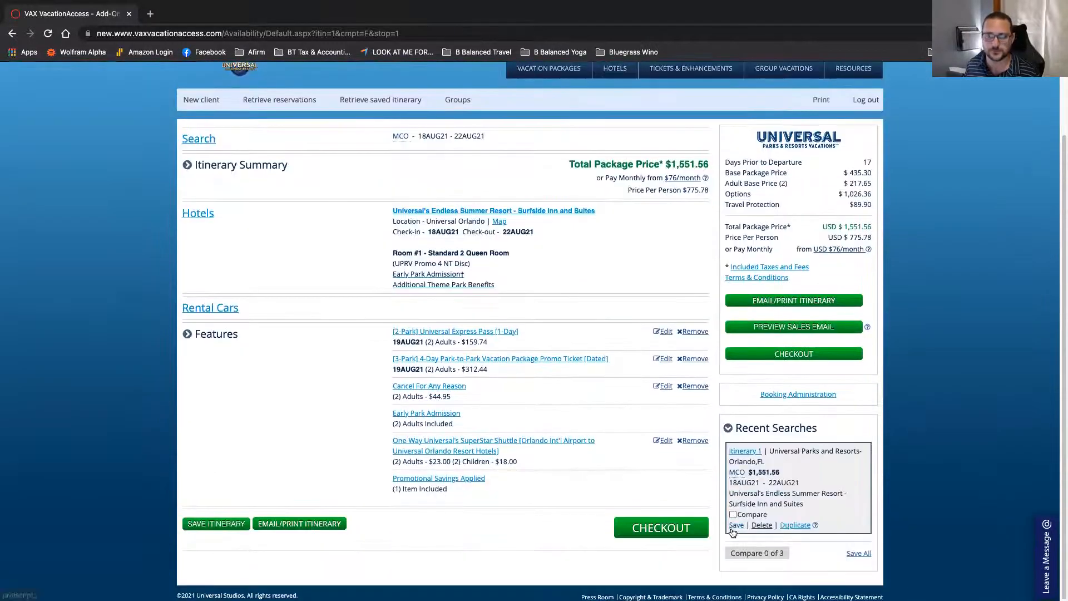
left_click(734, 527)
left_click(477, 309)
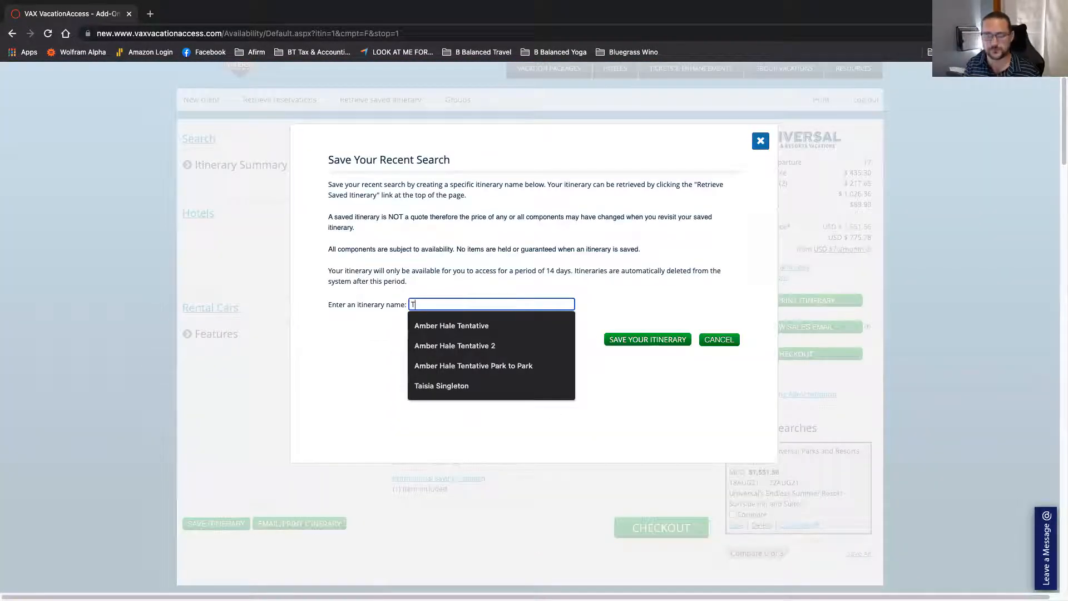
type("Test 1")
left_click(672, 344)
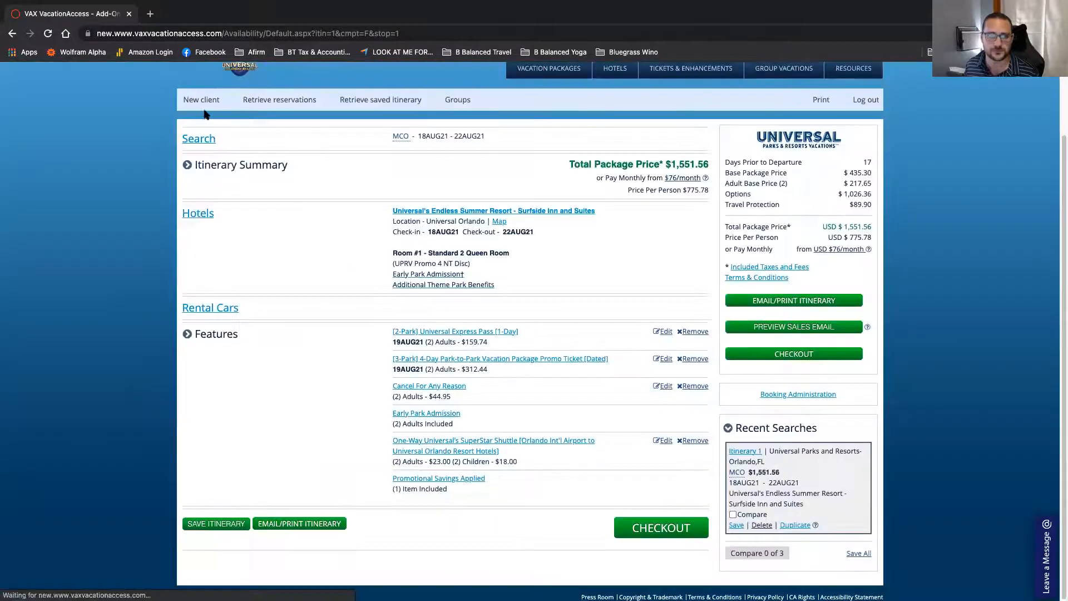
left_click(203, 102)
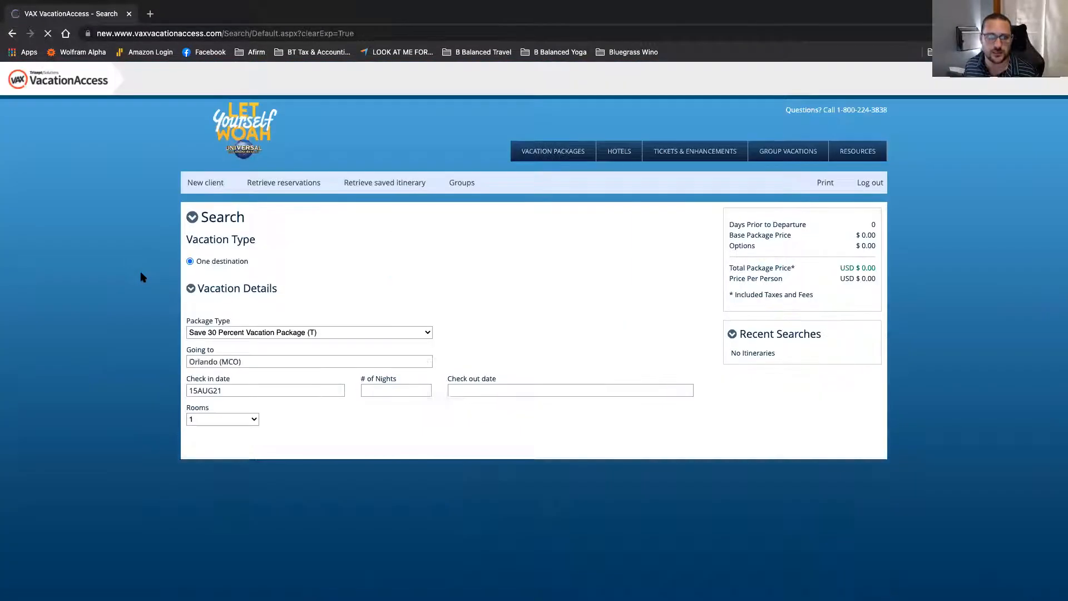
Step: Set Theme Park Tickets & Features Only, departing August 18 for 5 nights
left_click(206, 332)
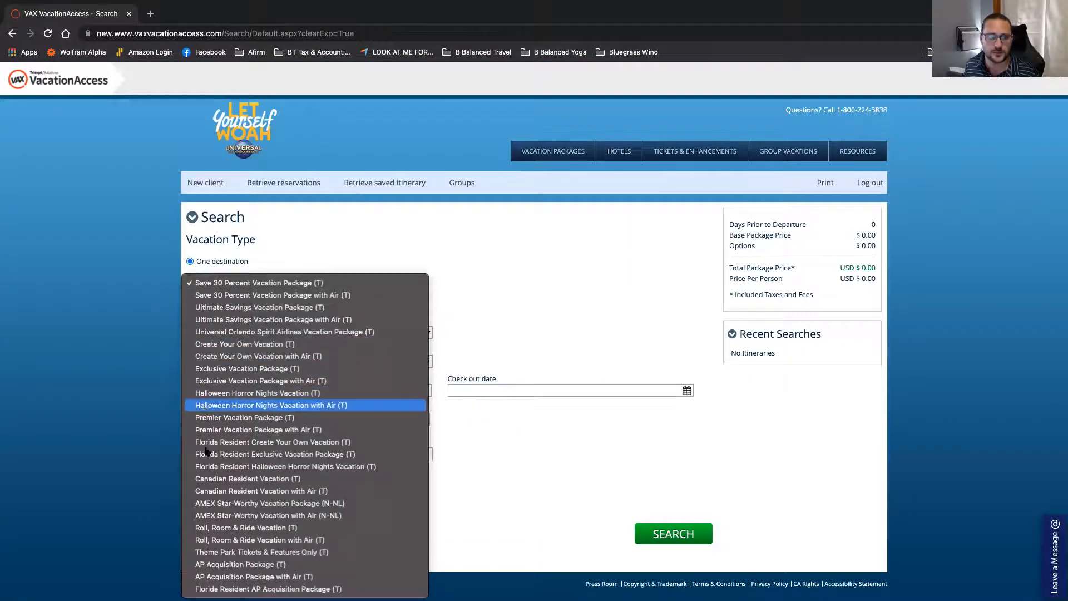
left_click(231, 552)
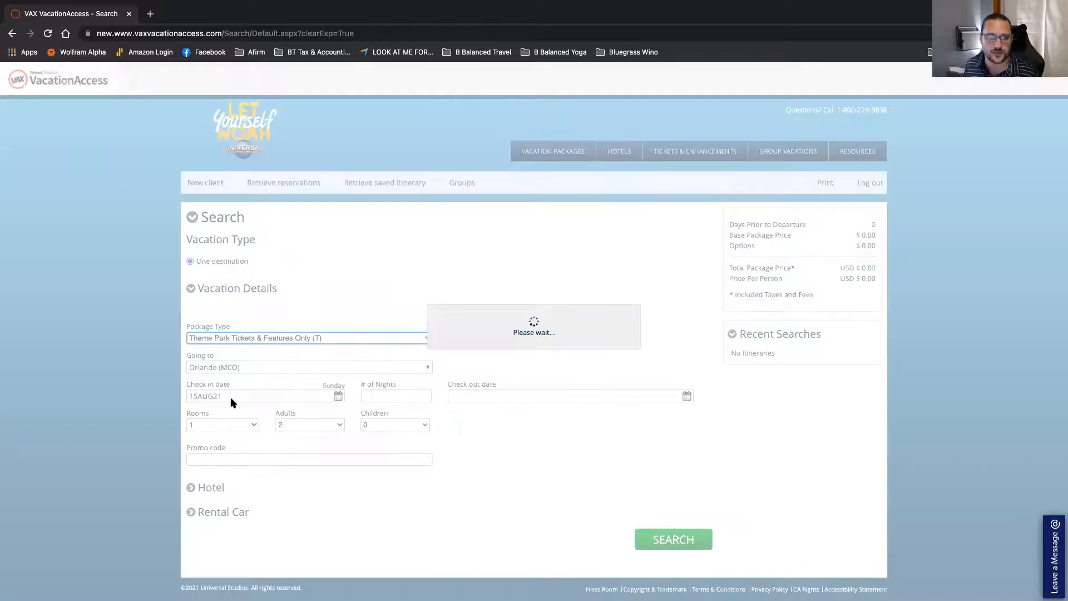
left_click(338, 390)
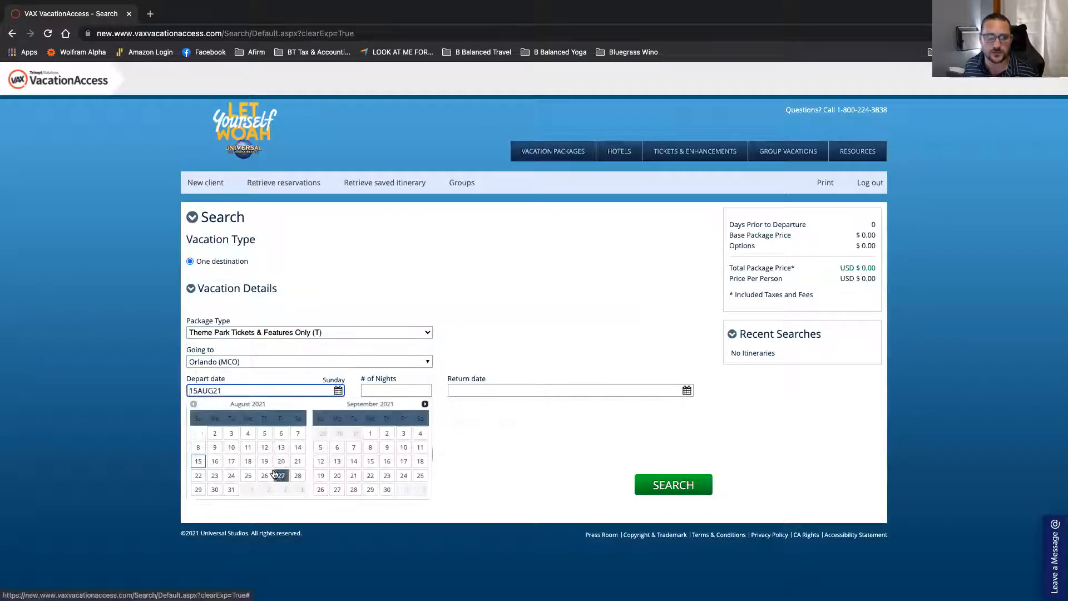
left_click(248, 461)
left_click(401, 392)
type("5")
key("Tab")
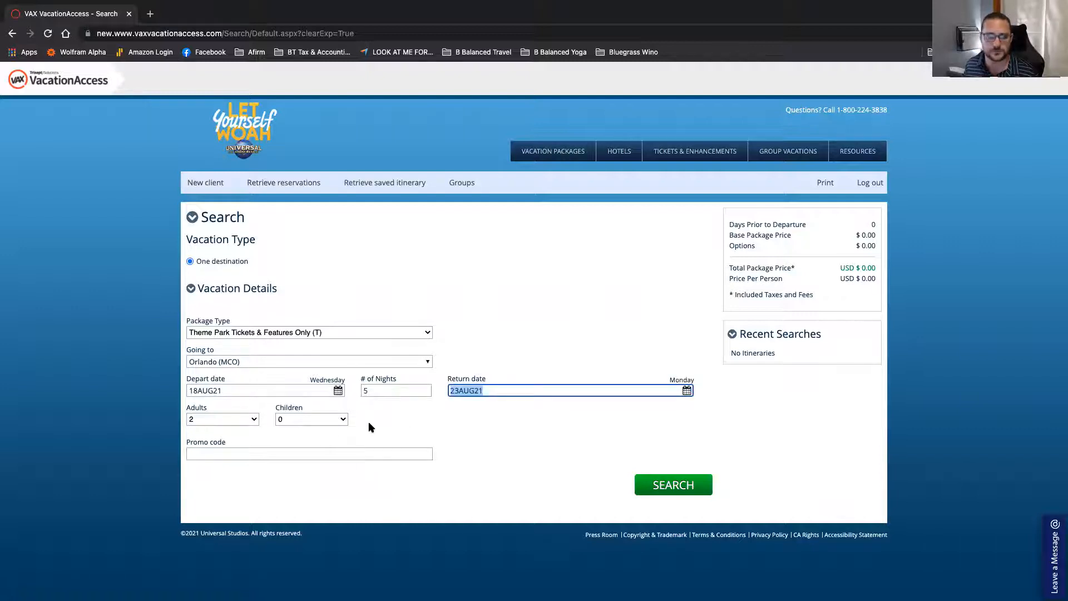
Step: Add 2 children aged 6 and 8, then run the search
left_click(327, 422)
left_click(314, 444)
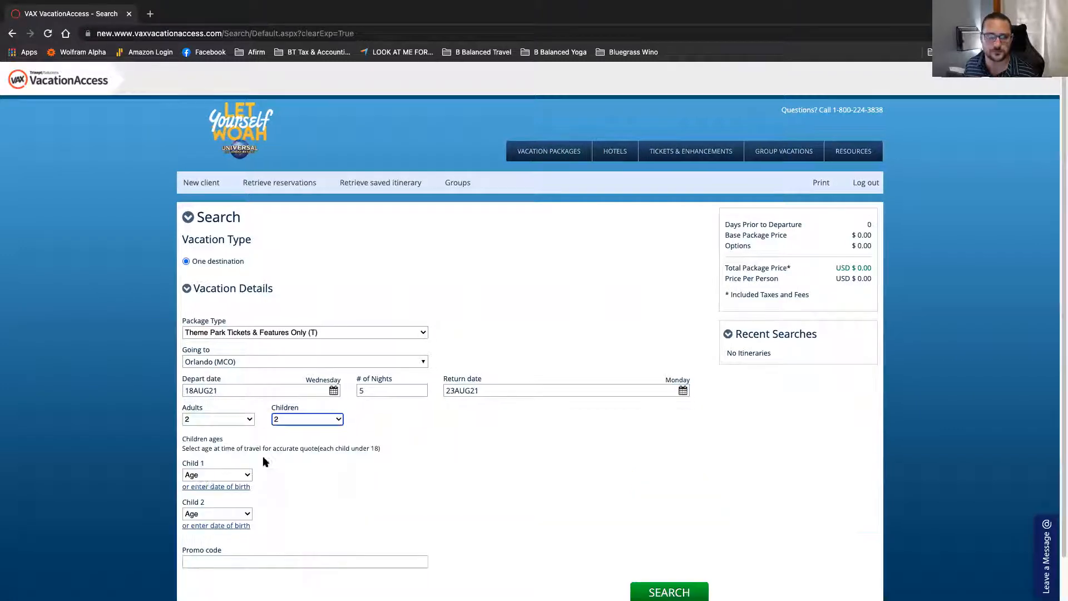
left_click(203, 479)
left_click(215, 462)
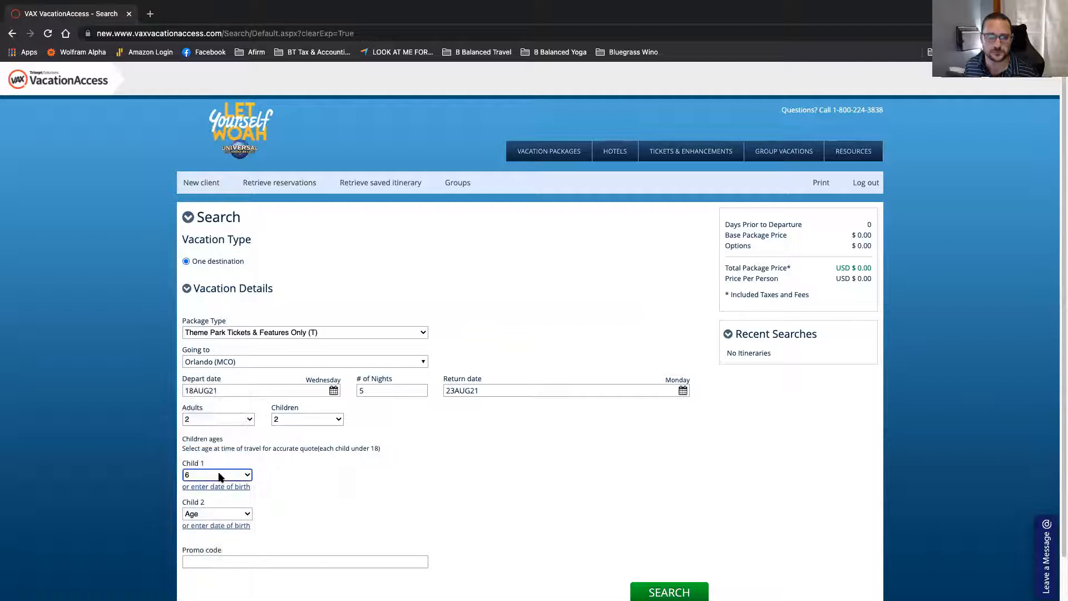
left_click(218, 513)
left_click(215, 480)
left_click(669, 591)
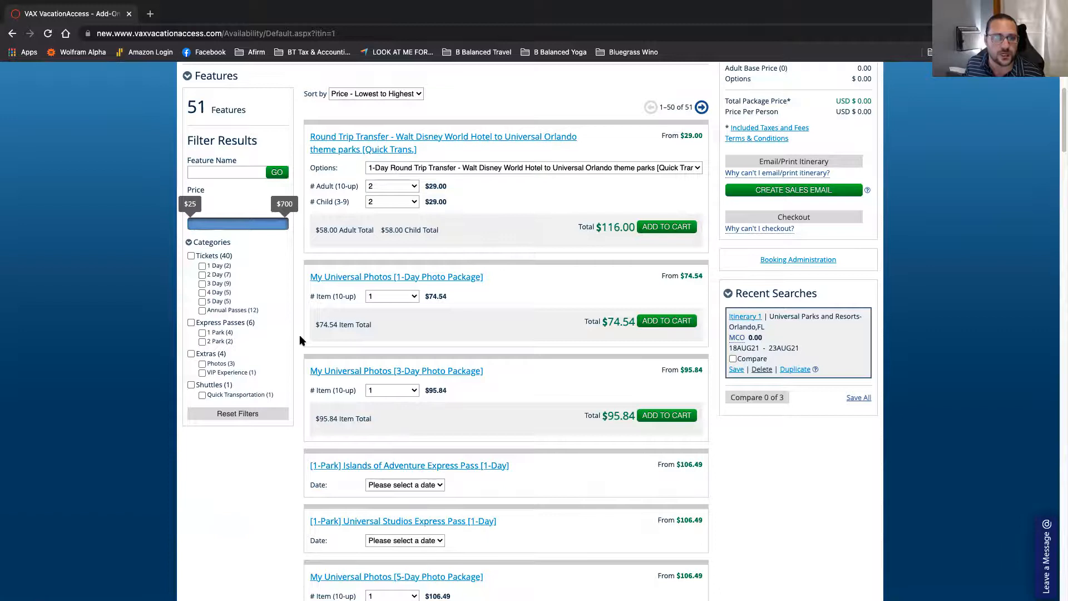
Step: Open a new browser tab and clear the partial address entry
scroll(300, 341, "up", 3)
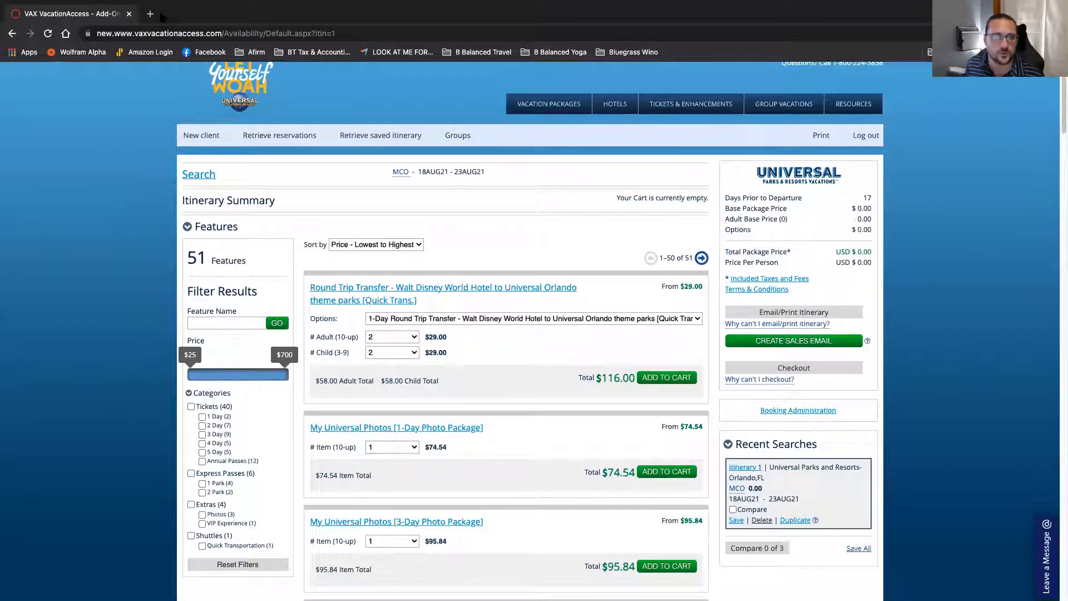
left_click(151, 14)
type("por")
key("BackSpace")
key("BackSpace")
key("BackSpace")
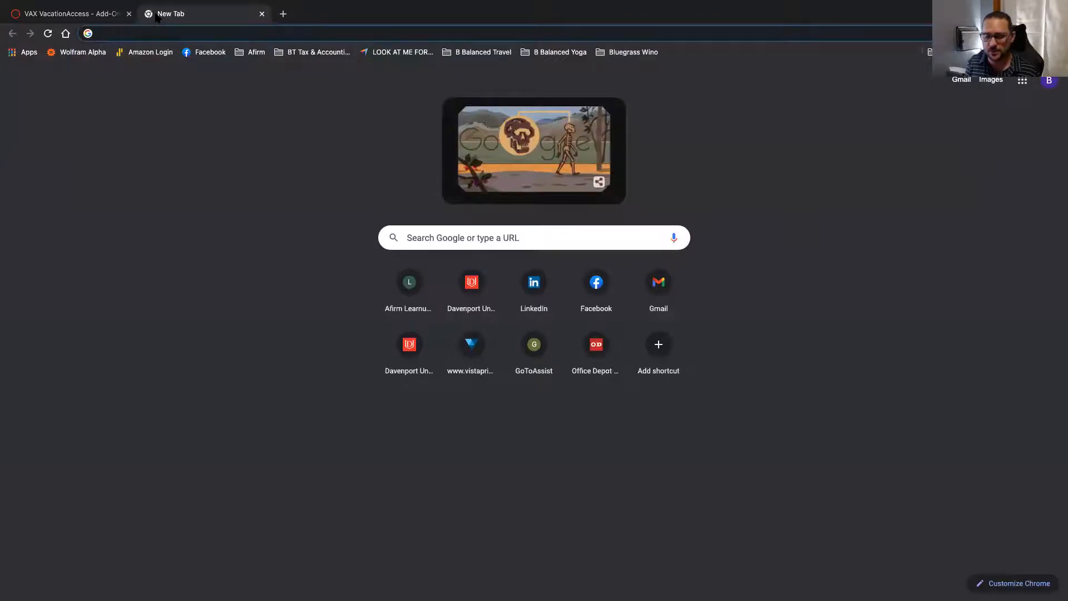
Step: Go to the Universal Partner Community login via the 'part' suggestion and launch Book Now with VAX
type("part")
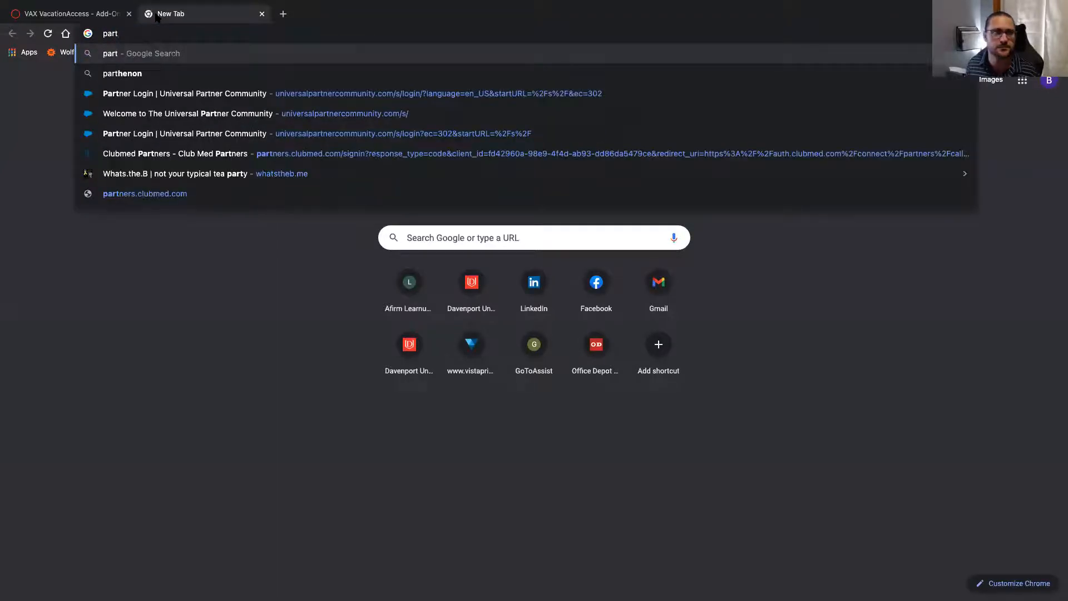
left_click(215, 96)
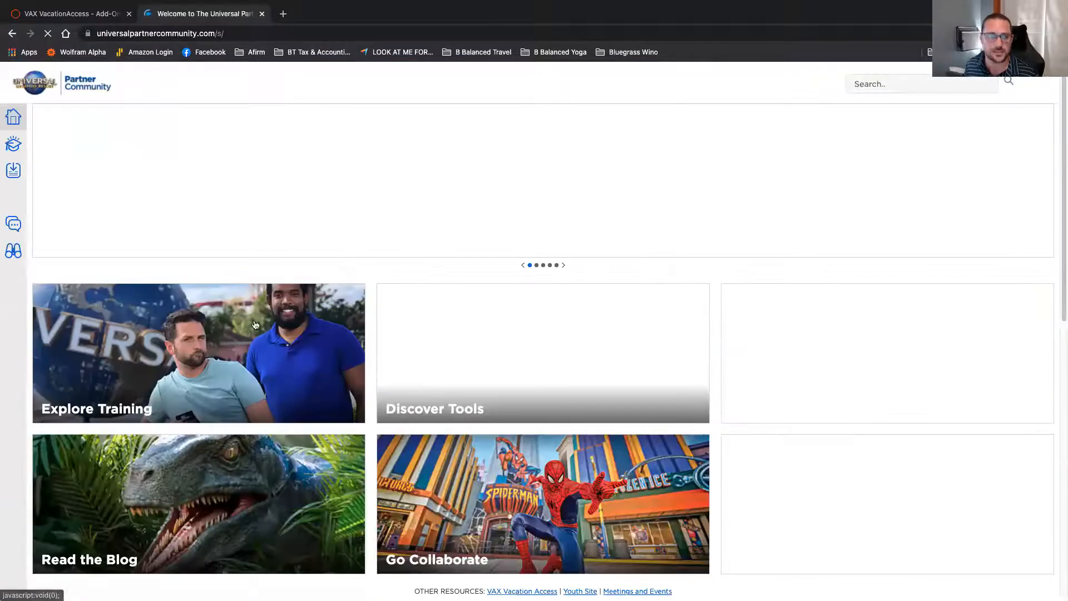
mouse_move(20, 337)
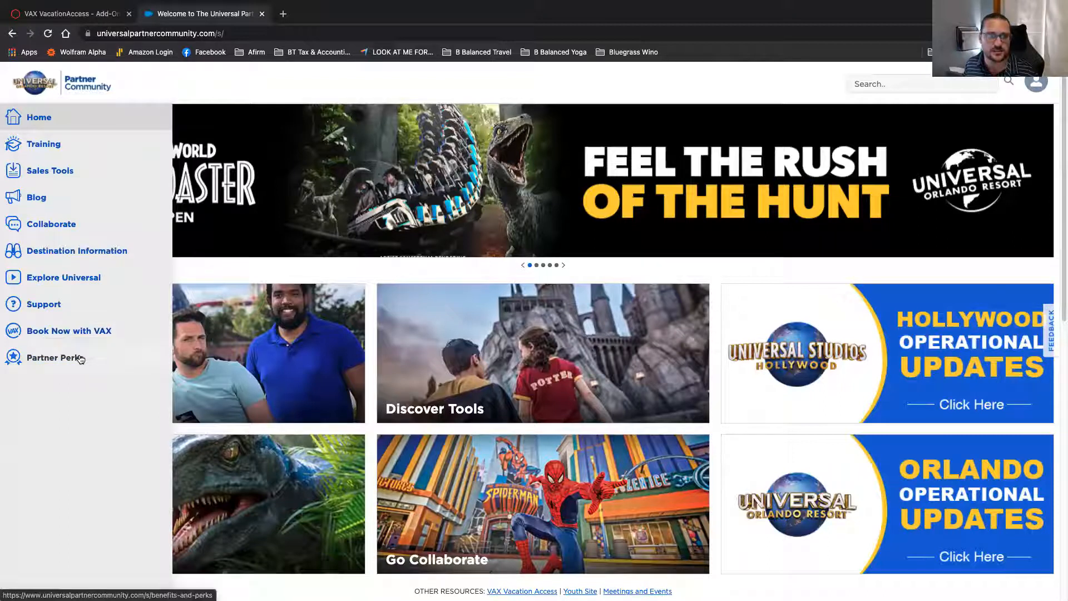
left_click(82, 333)
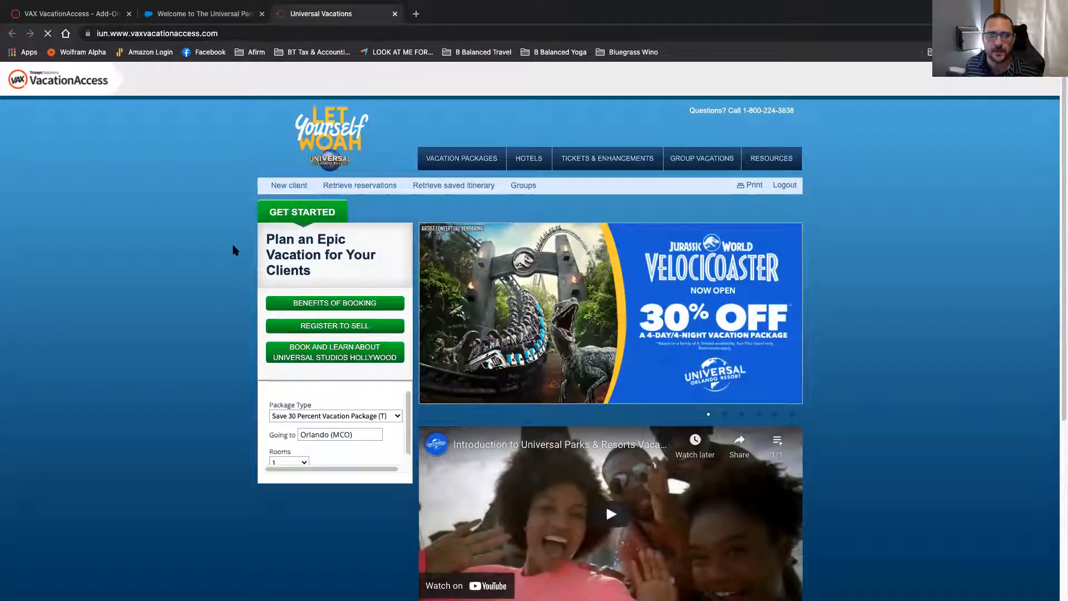
Step: Set 2 children on the search form, aged 6 and 8
scroll(205, 223, "down", 3)
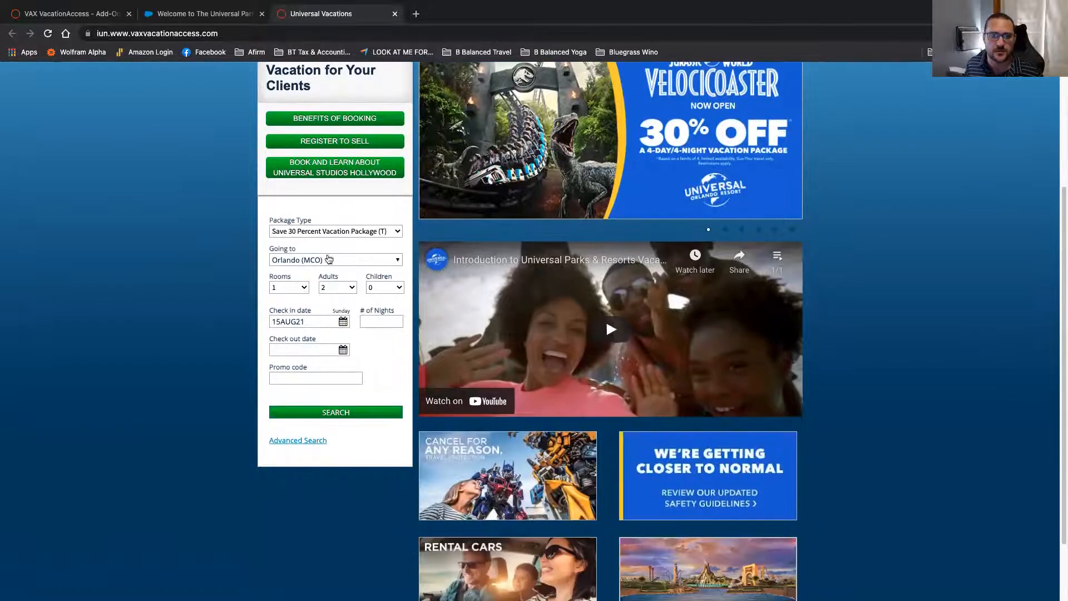
left_click(372, 290)
left_click(378, 309)
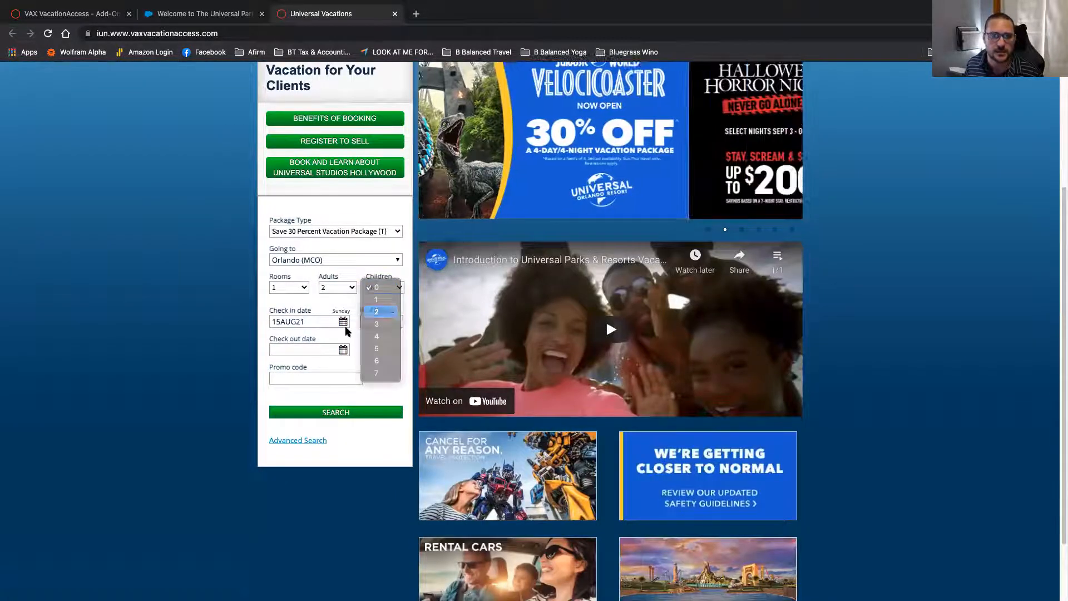
left_click(294, 349)
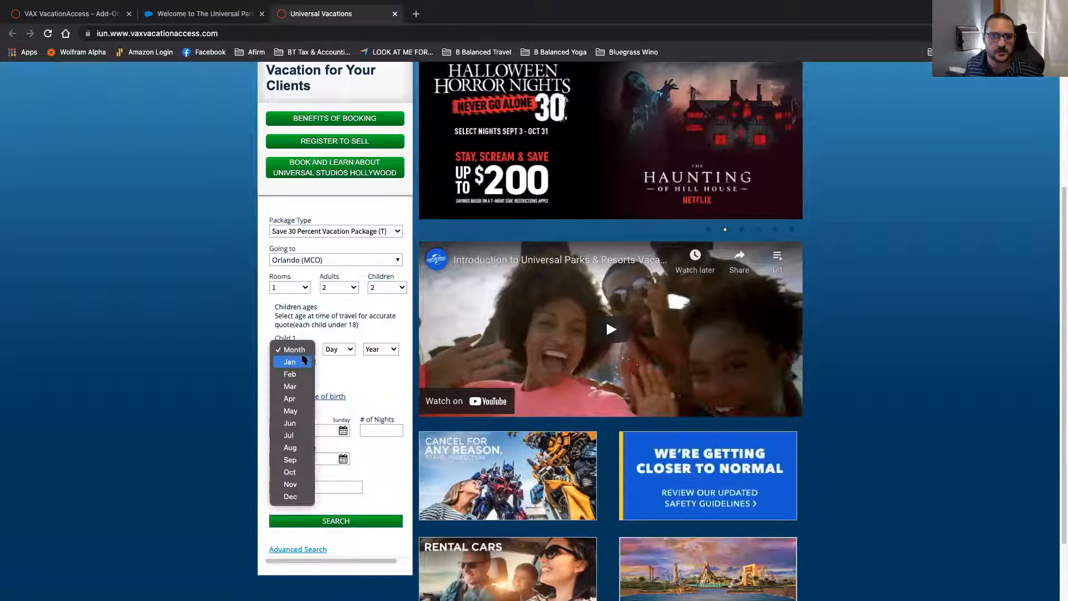
left_click(315, 361)
left_click(313, 362)
left_click(307, 350)
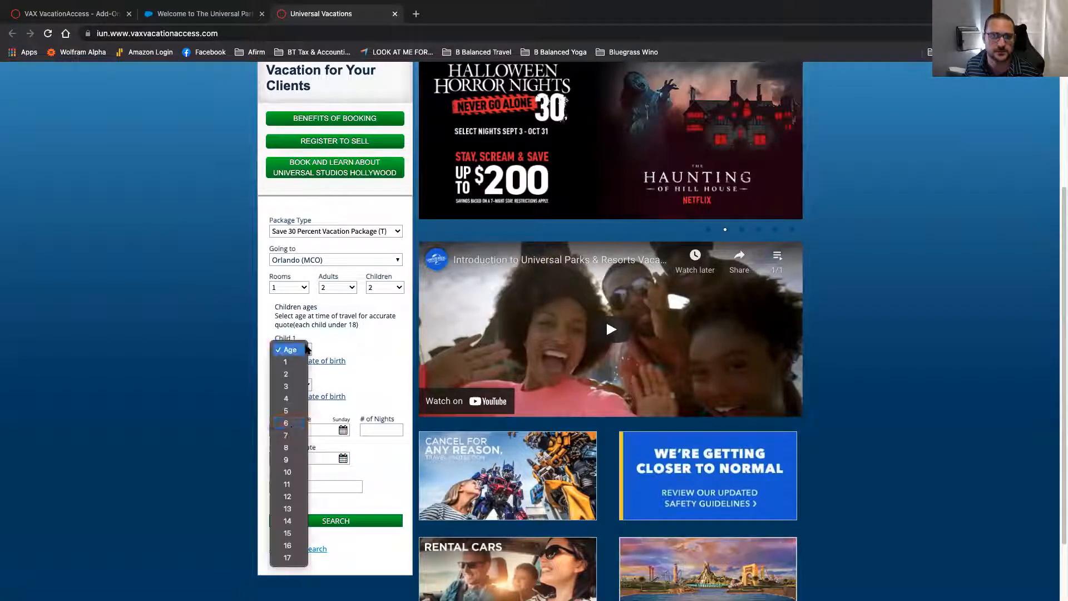
left_click(286, 423)
left_click(294, 384)
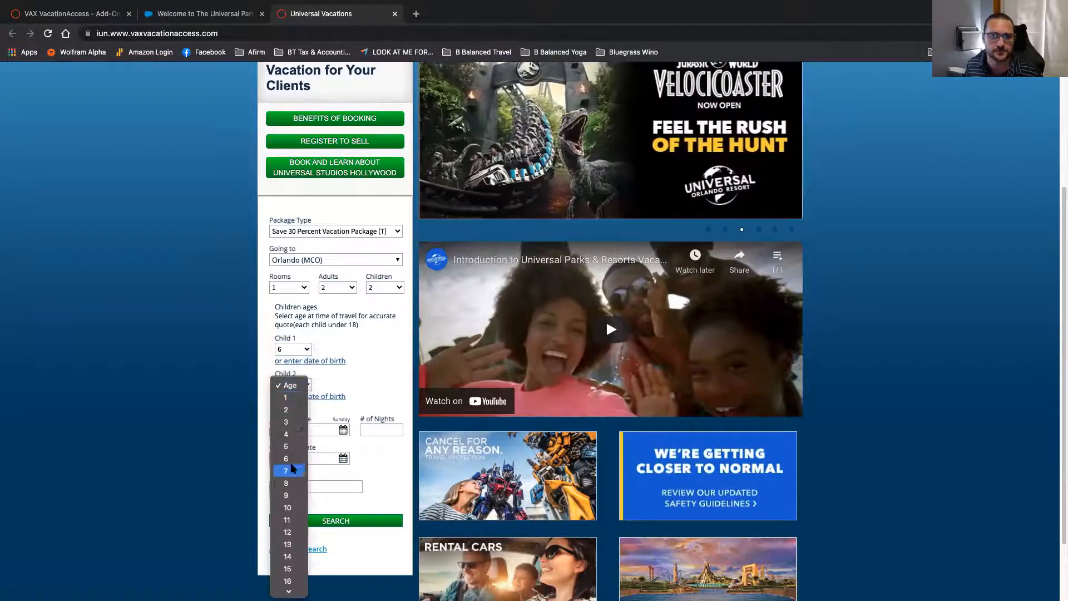
left_click(287, 479)
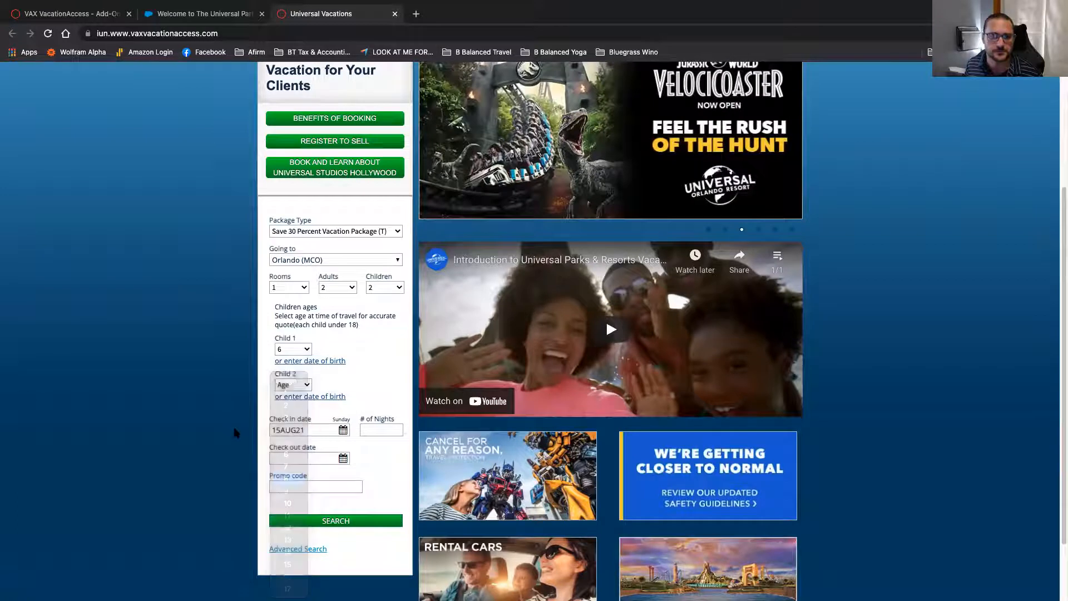
Step: Set check-in to 18AUG21 for 5 nights and run the package search
left_click(334, 431)
left_click(330, 497)
left_click(381, 429)
type("5")
key("Tab")
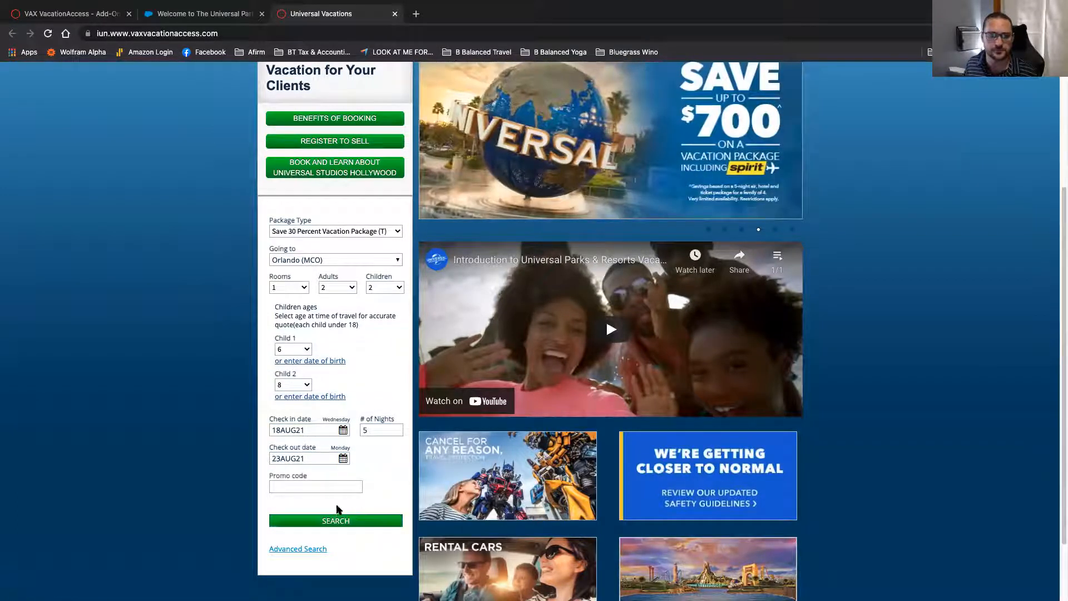
left_click(367, 431)
key("BackSpace")
type("2")
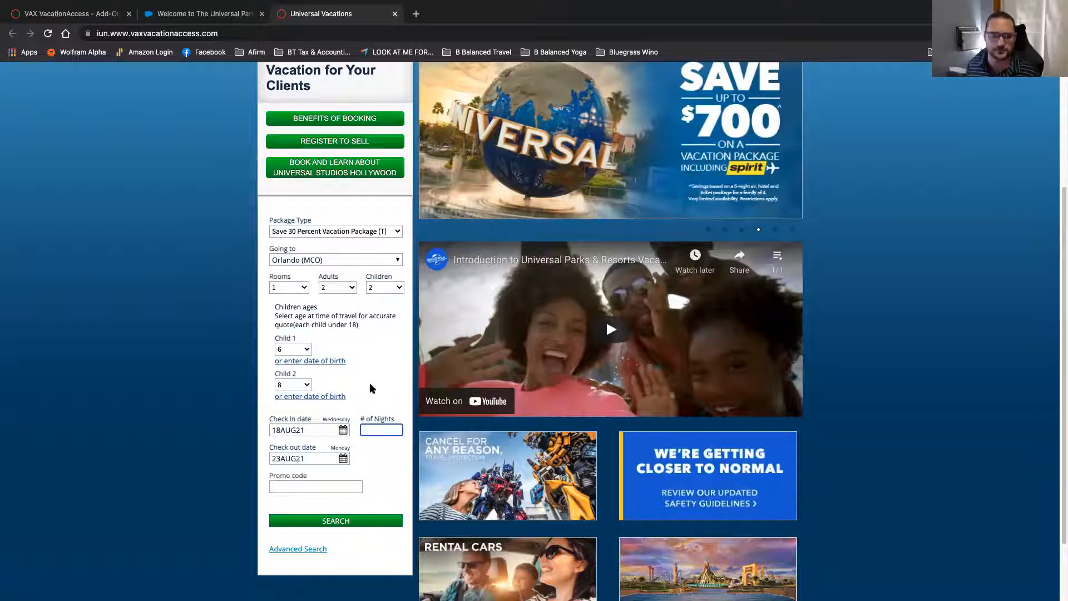
key("Tab")
left_click(377, 525)
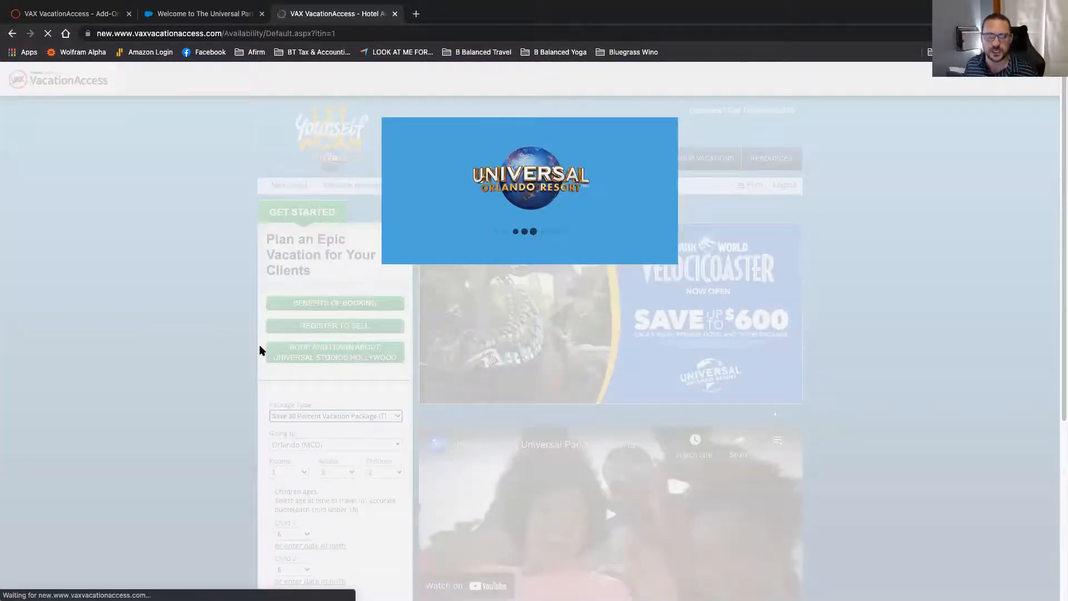
Step: Select Dockside Inn and Suites from its hotel details popup, giving a $2,010.91 package
scroll(167, 414, "down", 5)
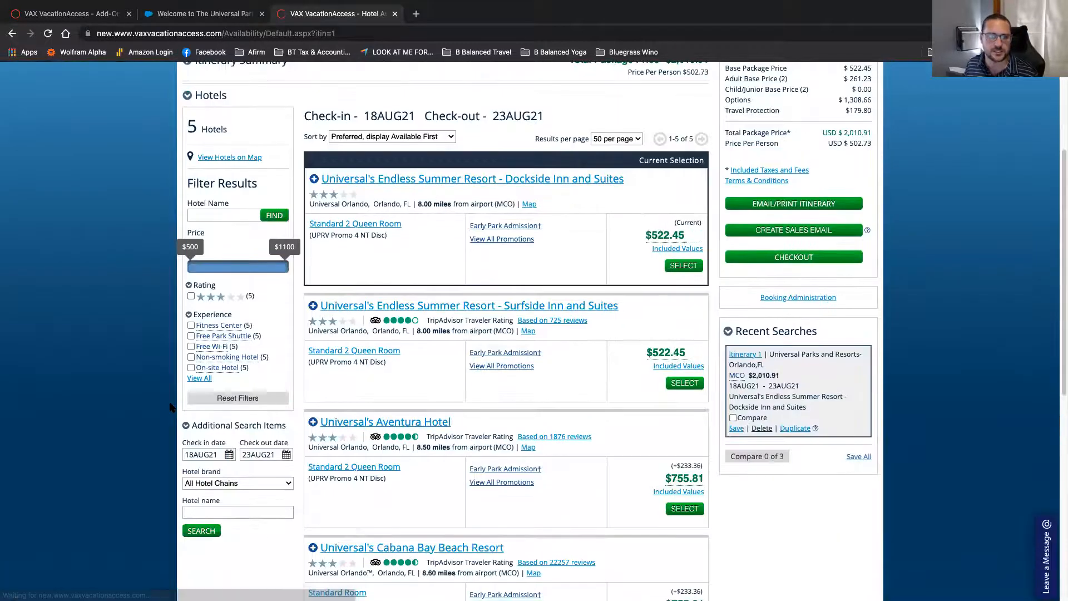
scroll(170, 408, "up", 5)
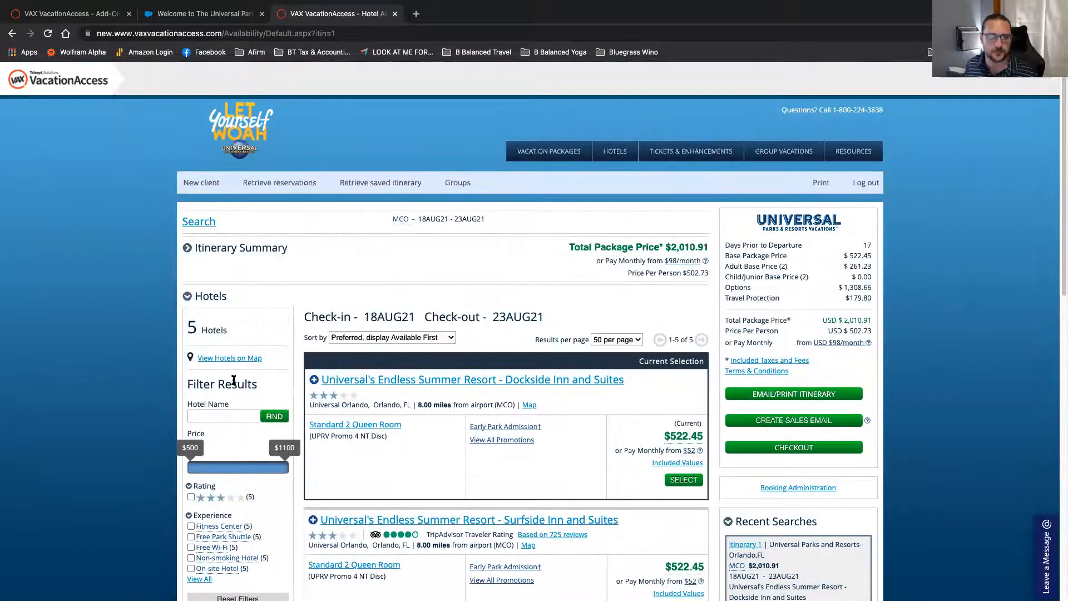
left_click(383, 384)
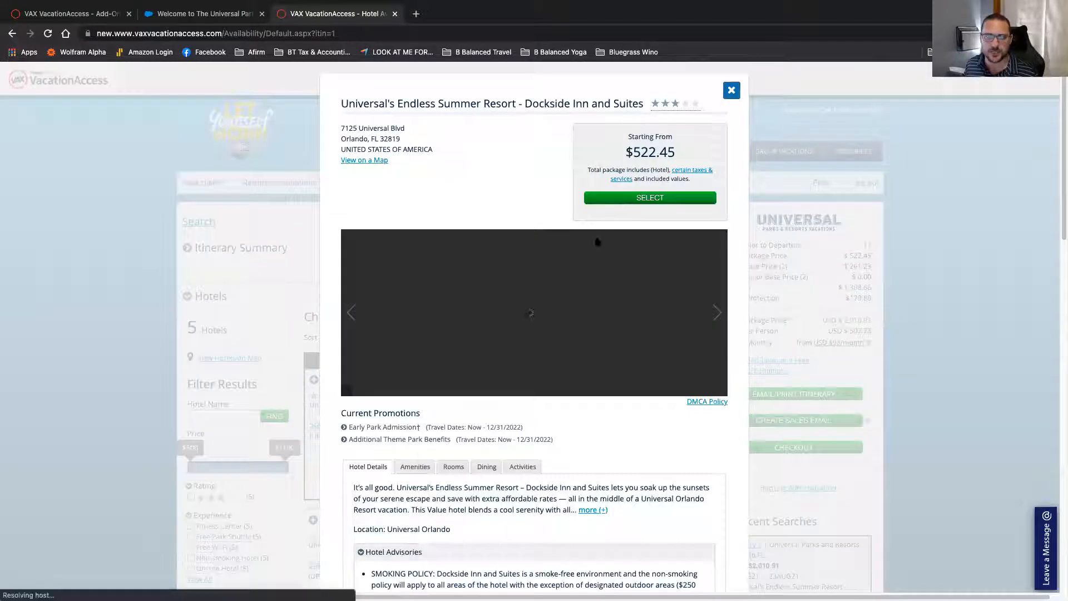
left_click(649, 198)
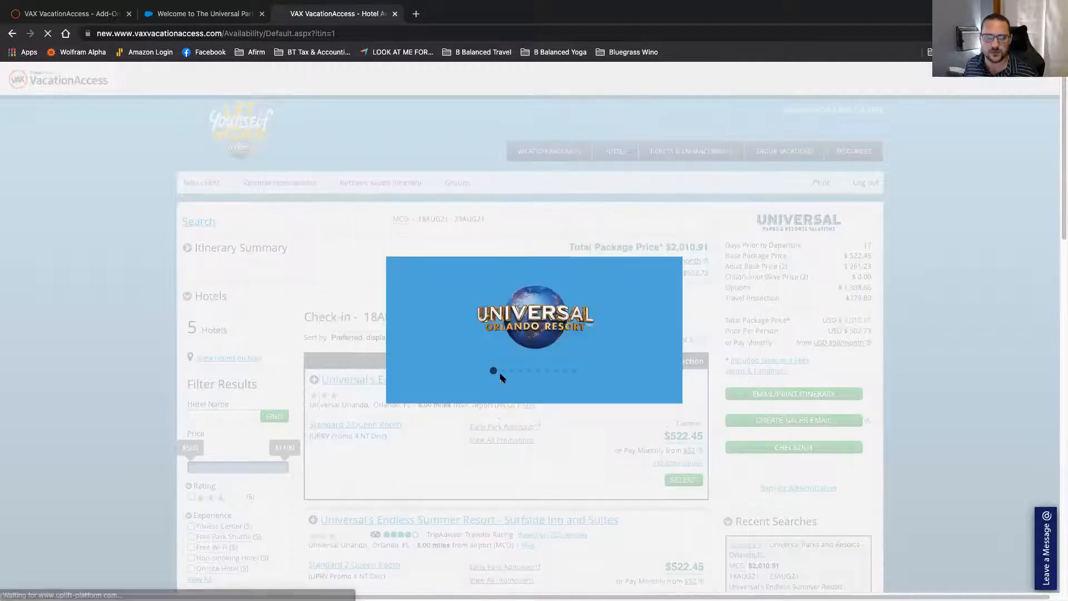
scroll(501, 378, "down", 1)
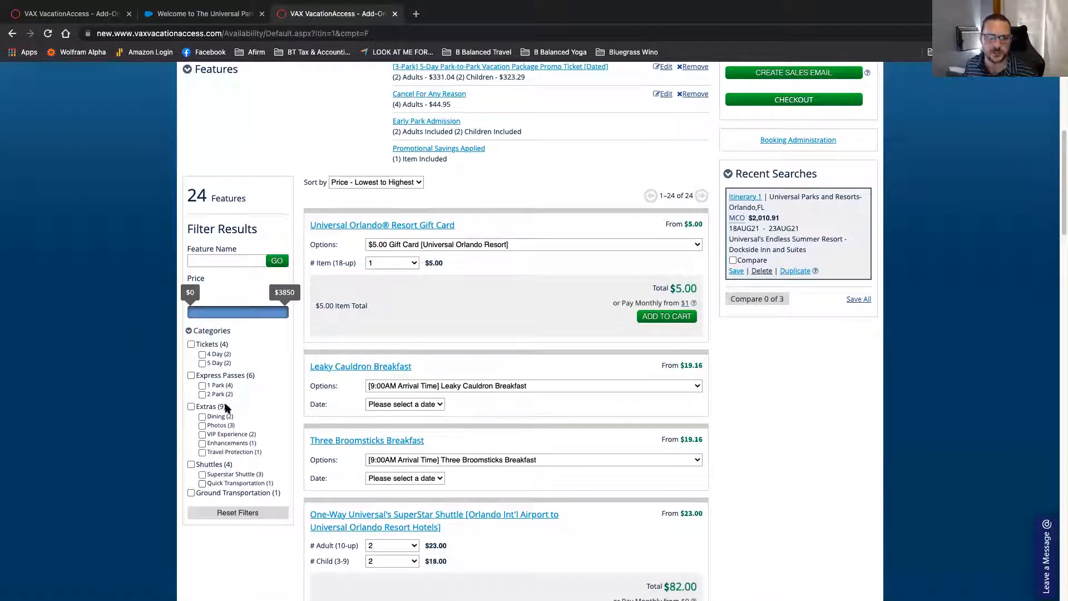
Step: Open Itinerary 1 from Recent Searches to show the Dockside Inn and 3-Park tickets totalling $2,010.91
scroll(263, 393, "down", 1)
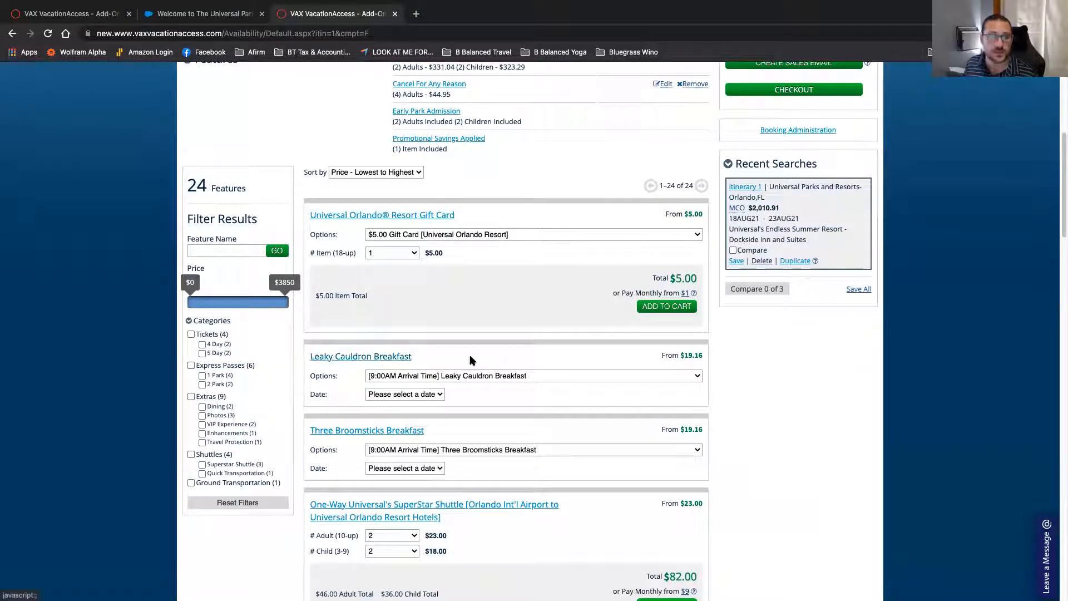
scroll(440, 409, "up", 1)
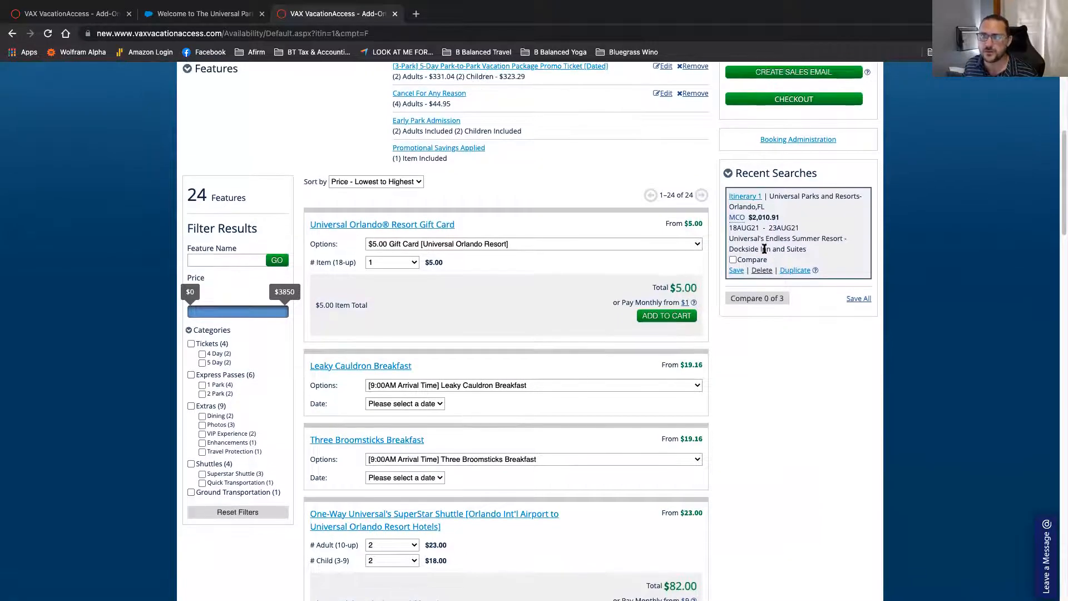
left_click(745, 197)
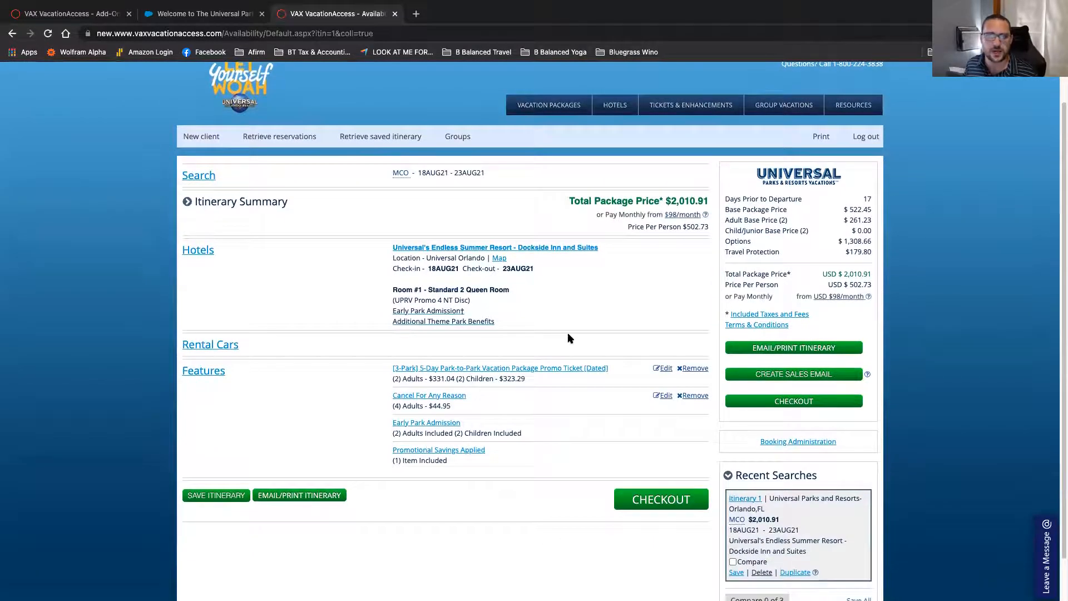
scroll(570, 338, "down", 1)
scroll(570, 338, "down", 2)
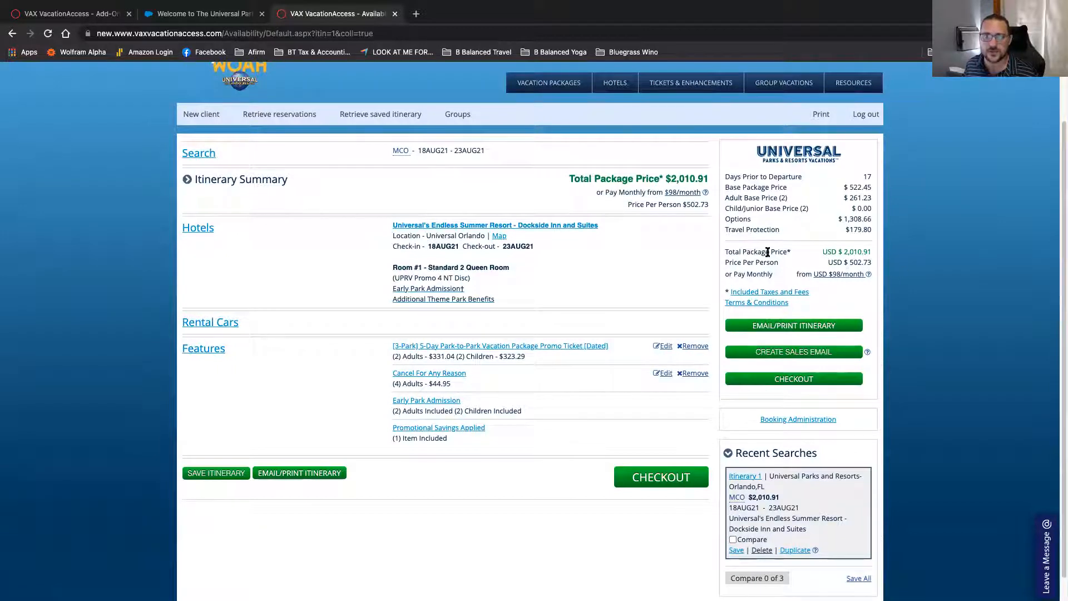
left_click(832, 276)
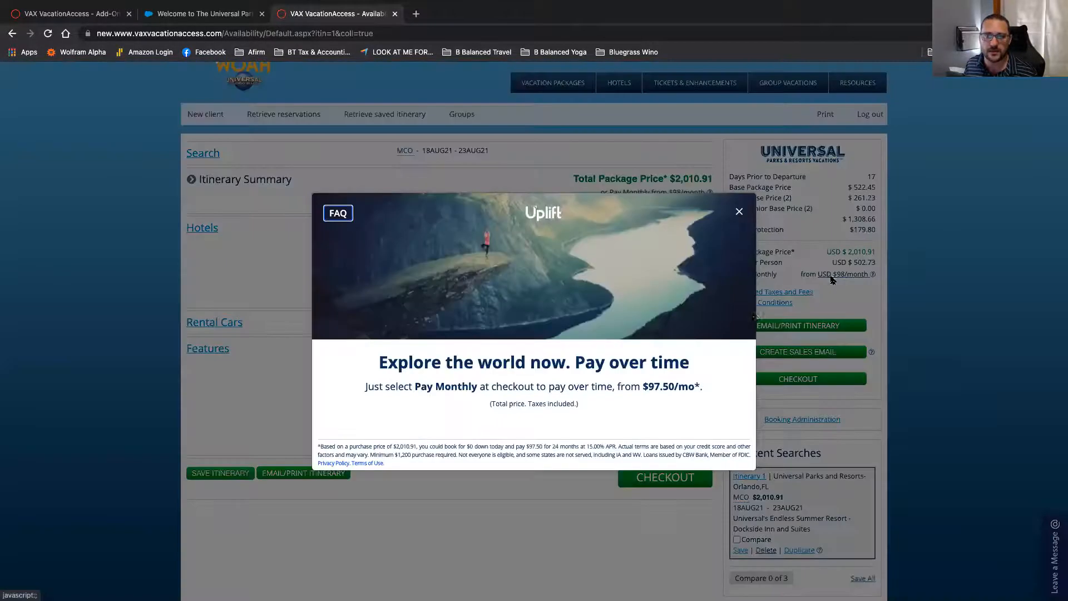
left_click(738, 214)
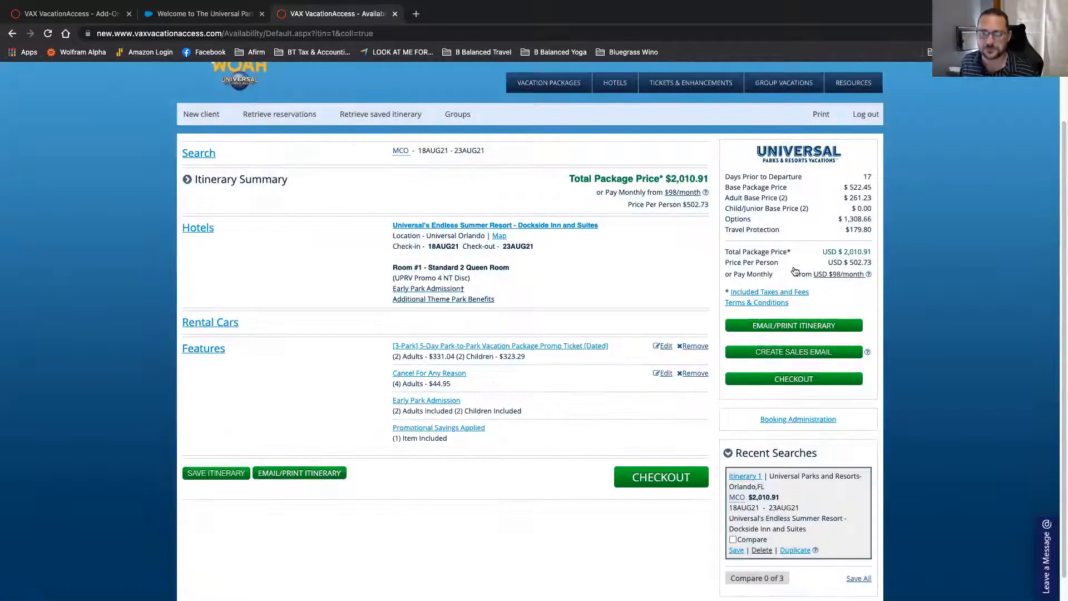
scroll(796, 275, "down", 1)
scroll(796, 271, "up", 3)
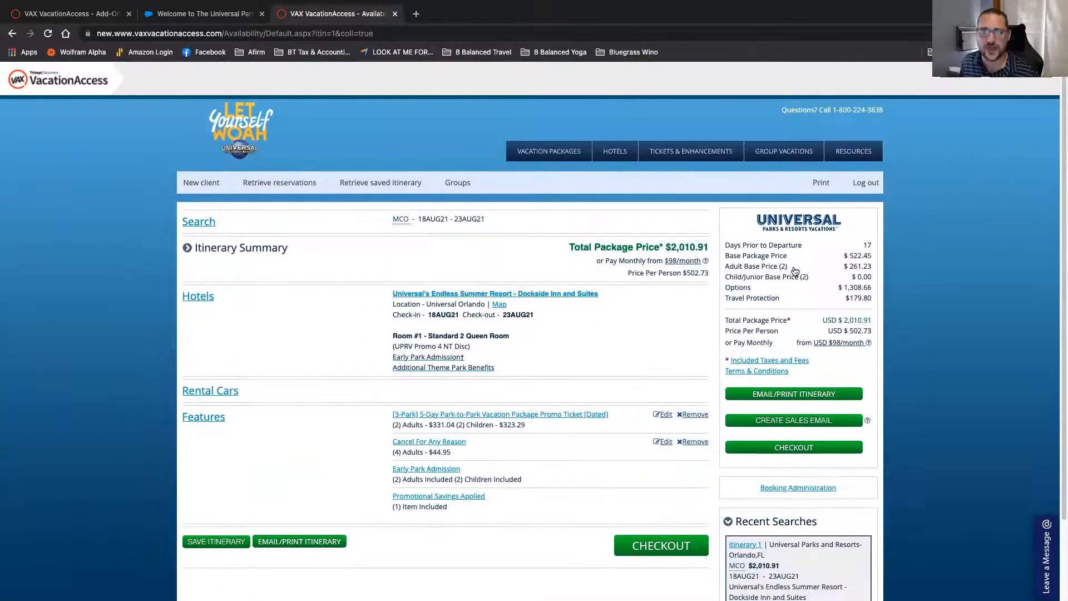